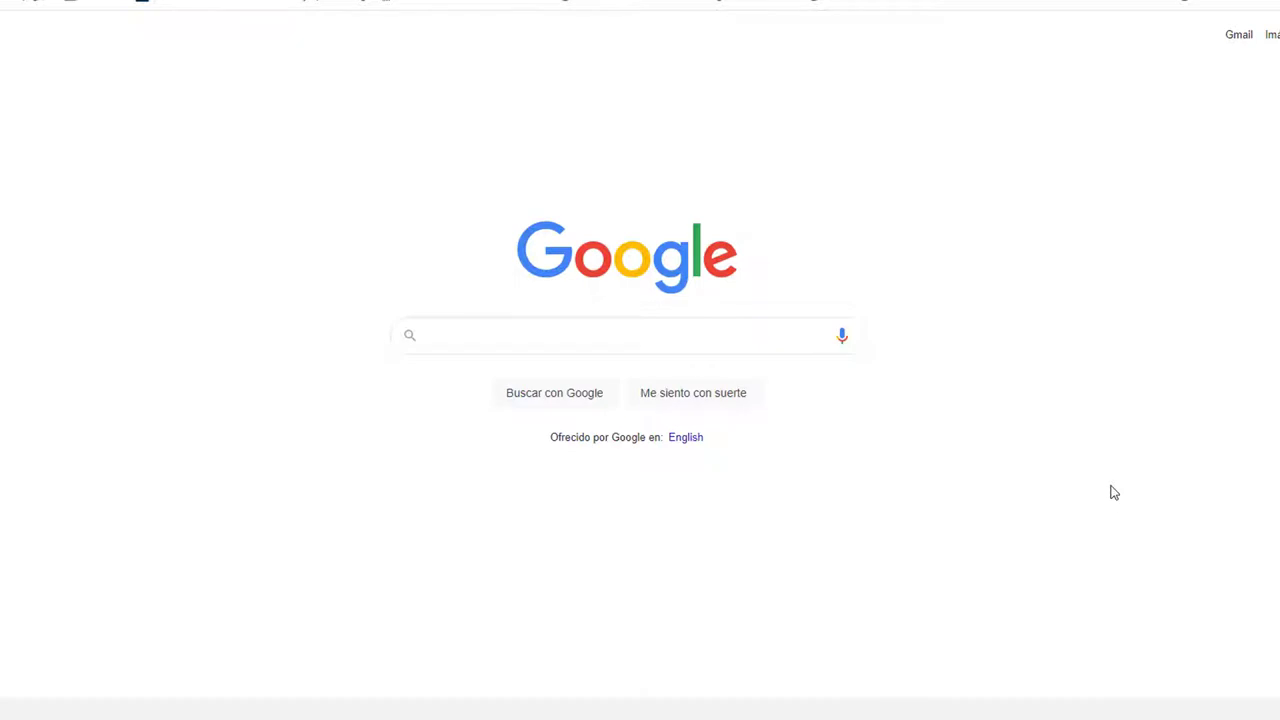
# Step: Search the web for "edilim descargar" and download edilim564win32.exe from the LIM downloads page
pyautogui.click(466, 335)
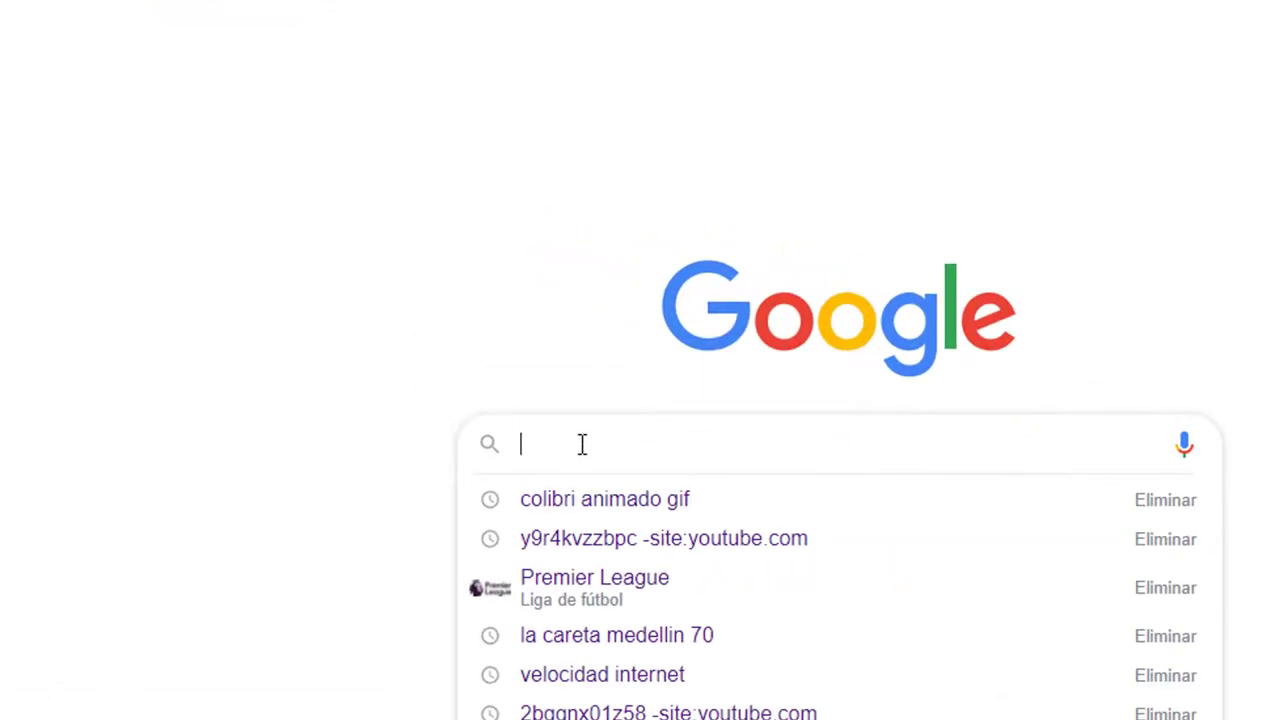
pyautogui.write('edlim')
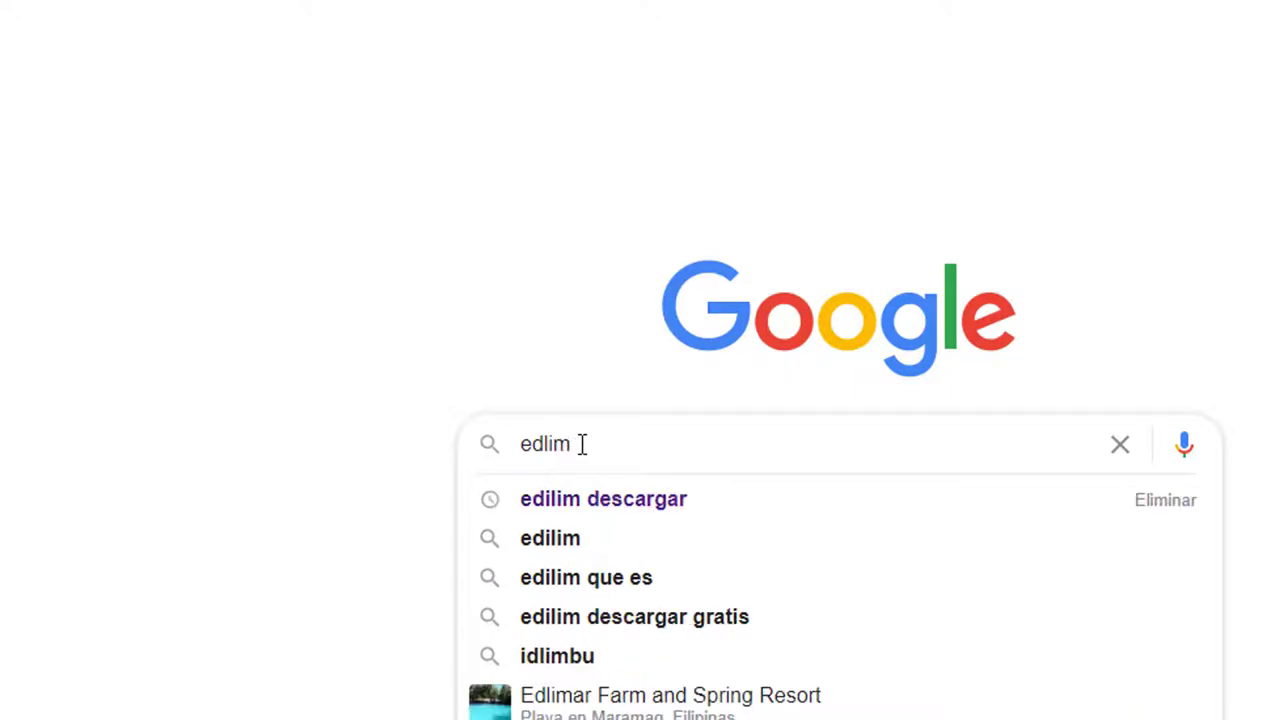
pyautogui.click(585, 515)
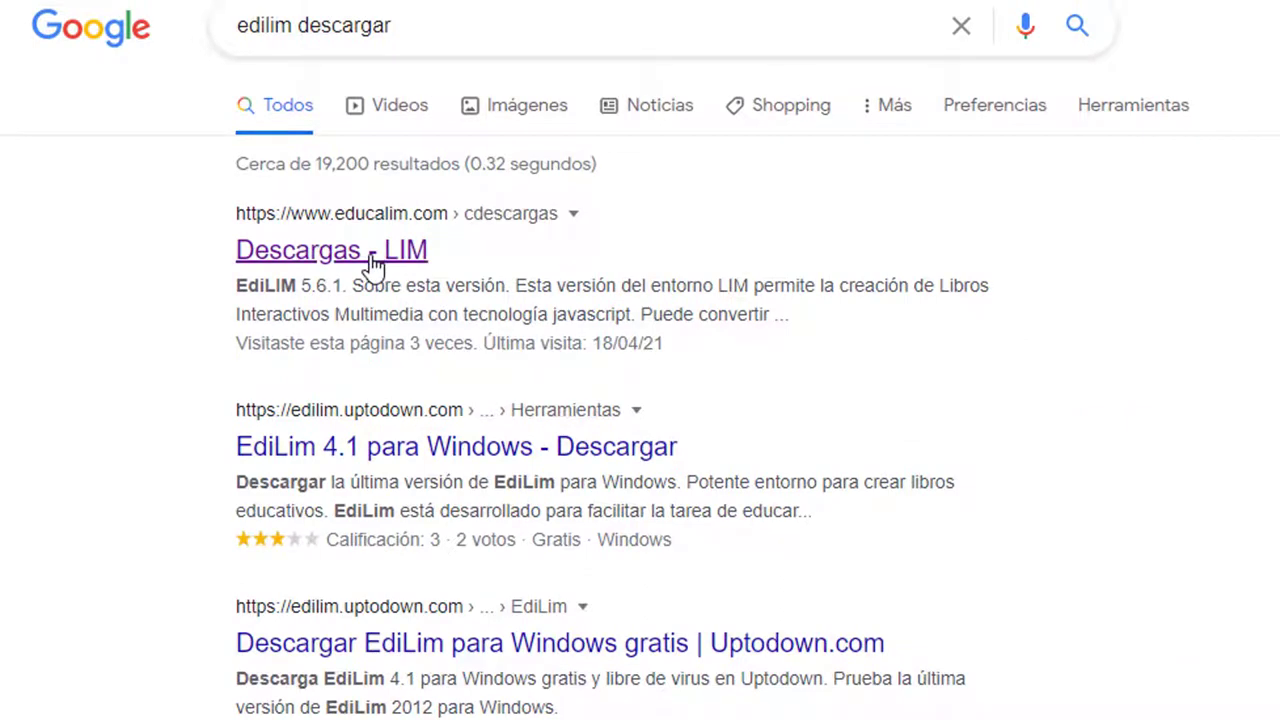
pyautogui.click(375, 266)
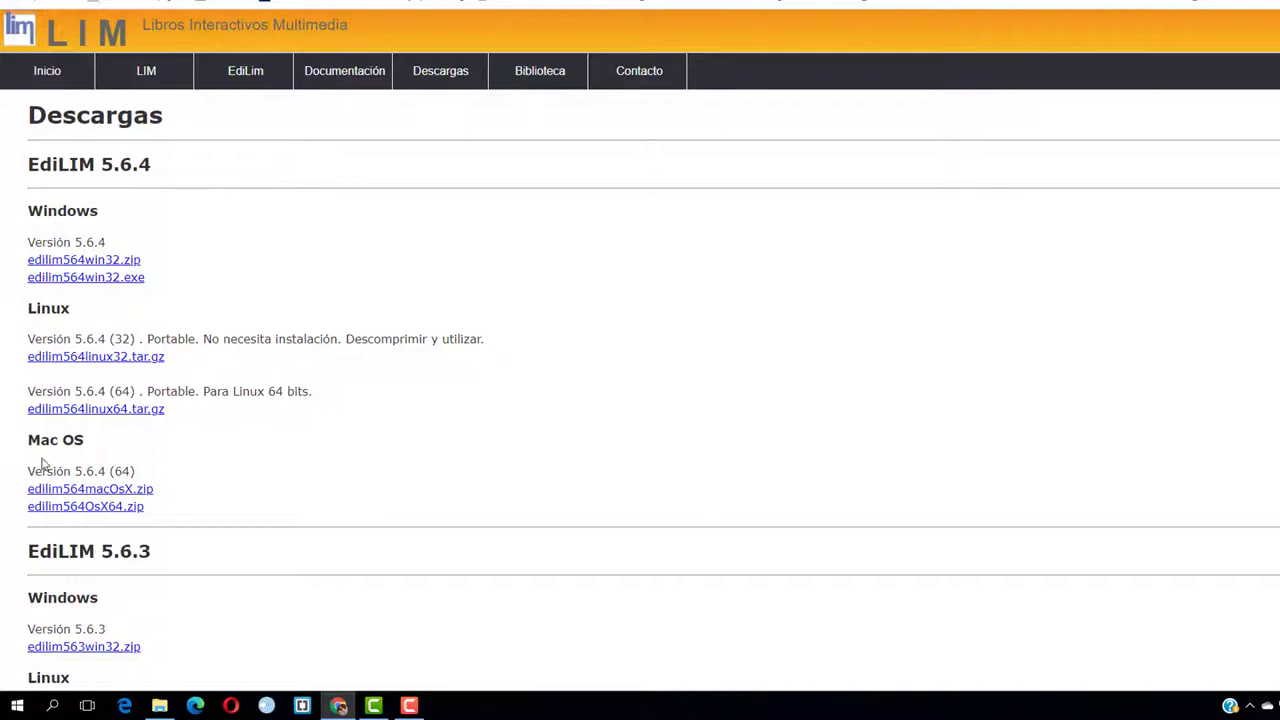
pyautogui.click(118, 280)
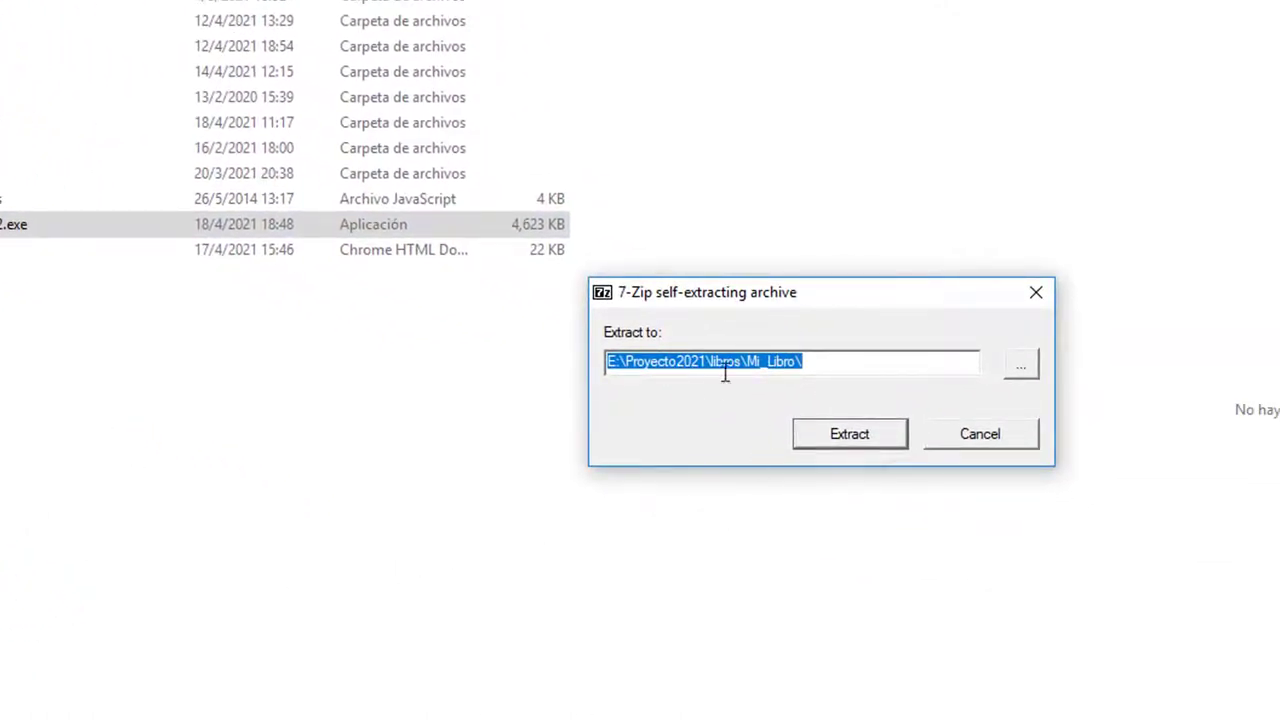
# Step: Choose the interactivos folder inside Mi_Libro as the destination for the extracted EdiLIM files
pyautogui.click(1022, 376)
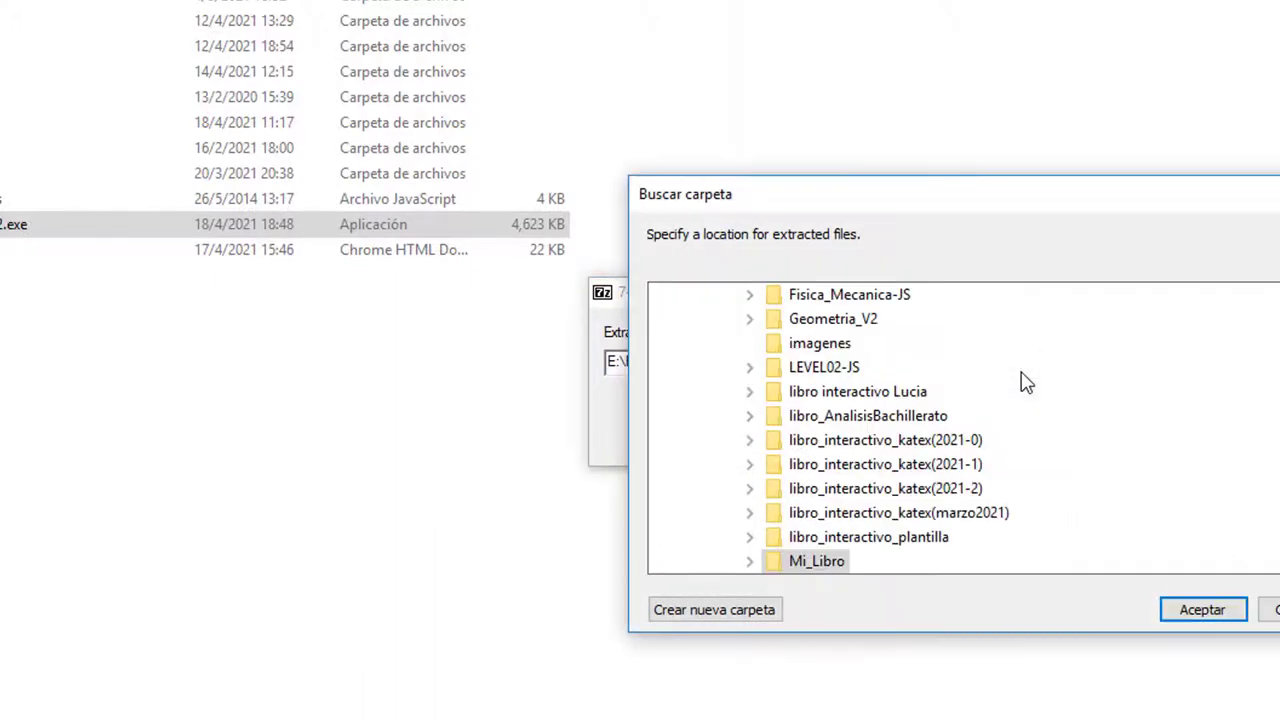
pyautogui.scroll(-8, 900, 400)
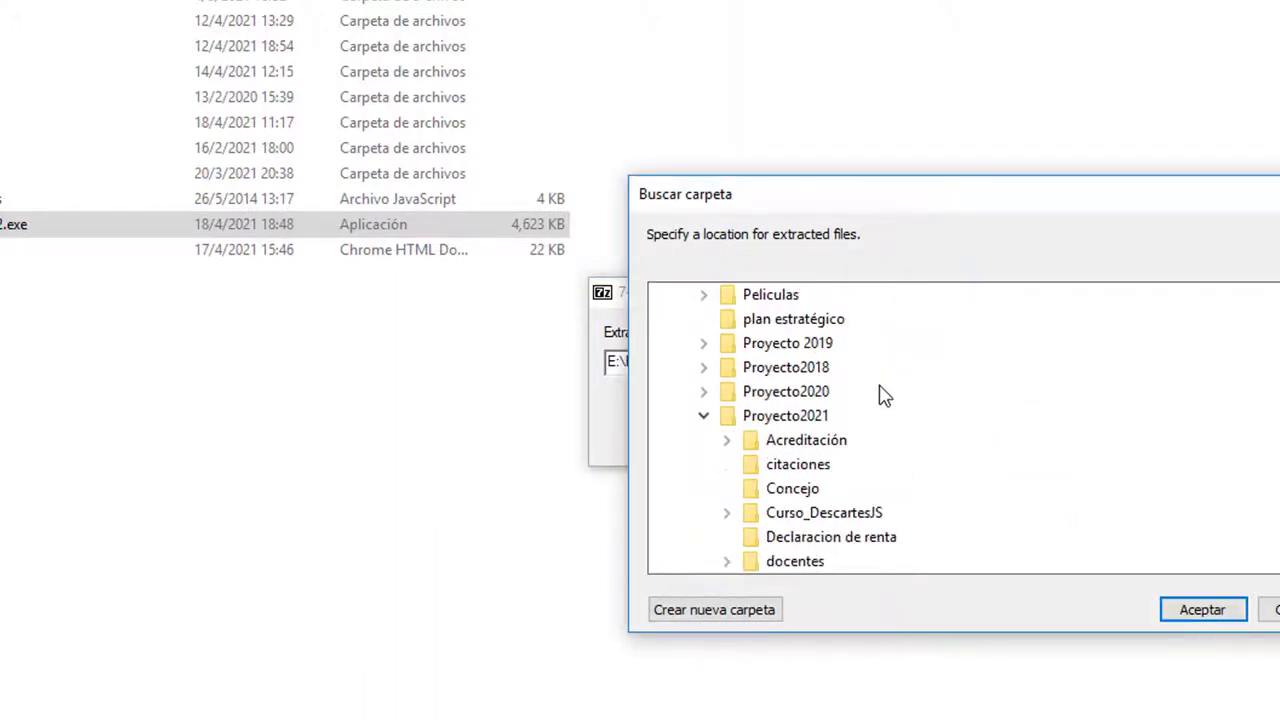
pyautogui.scroll(-6, 885, 395)
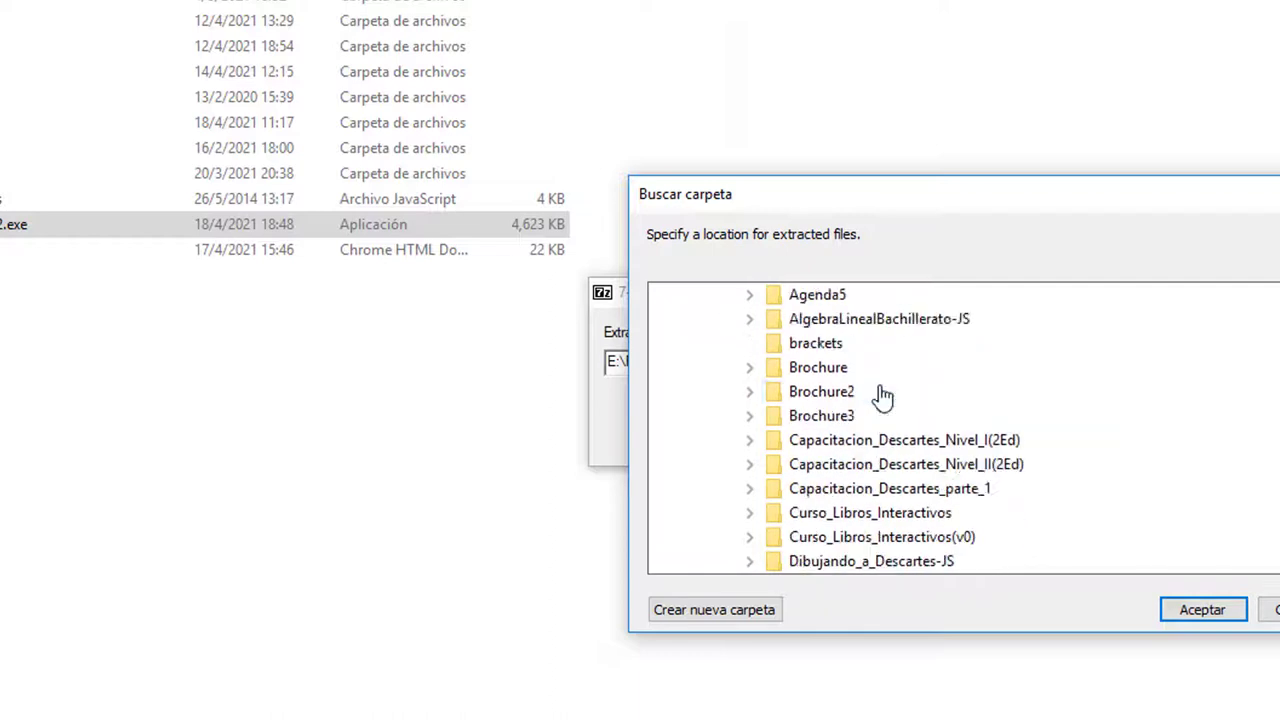
pyautogui.scroll(-3, 908, 412)
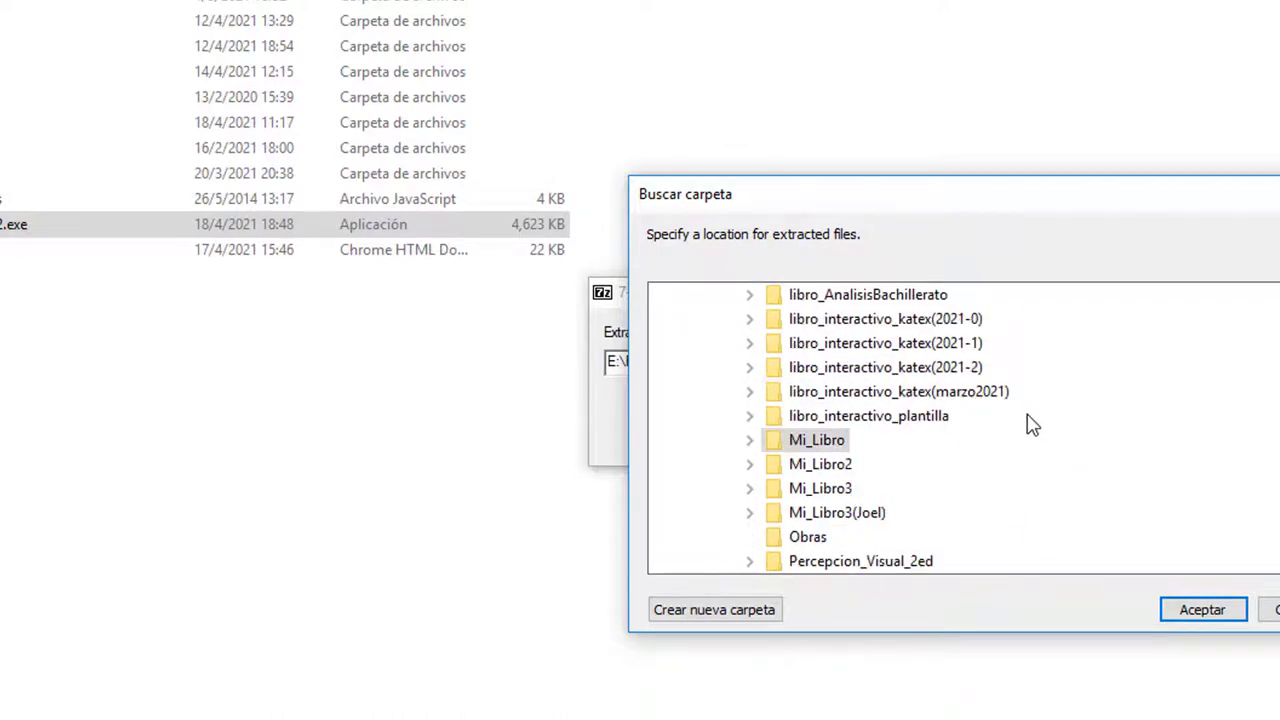
pyautogui.click(750, 443)
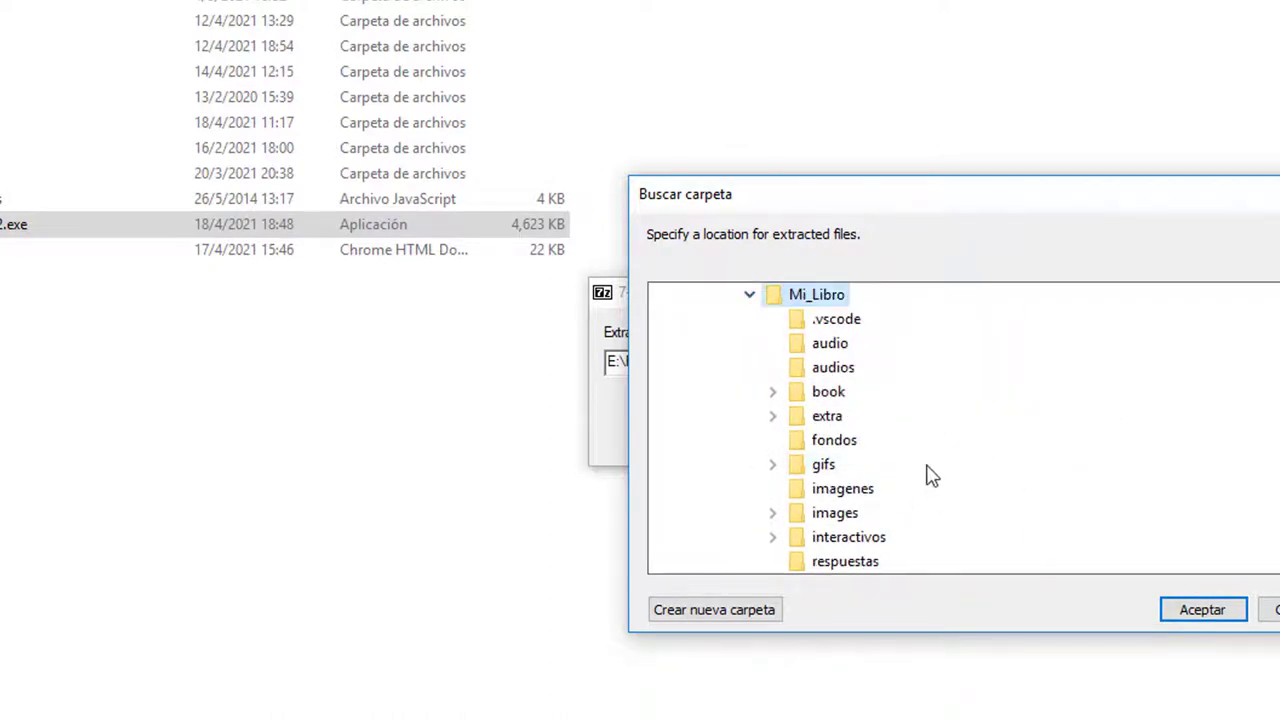
pyautogui.scroll(-1, 927, 472)
pyautogui.doubleClick(866, 468)
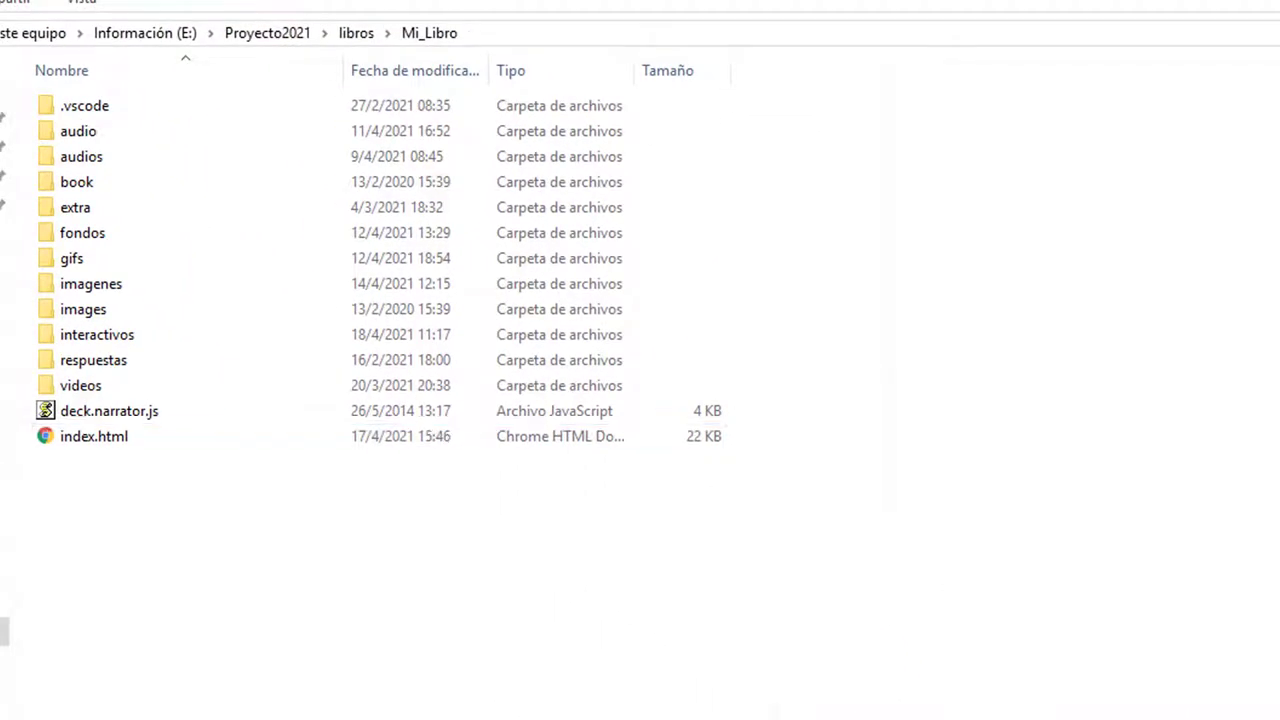
# Step: Go to the edilim564 folder inside interactivos and examine the contents of its imagenes and audio subfolders
pyautogui.doubleClick(108, 337)
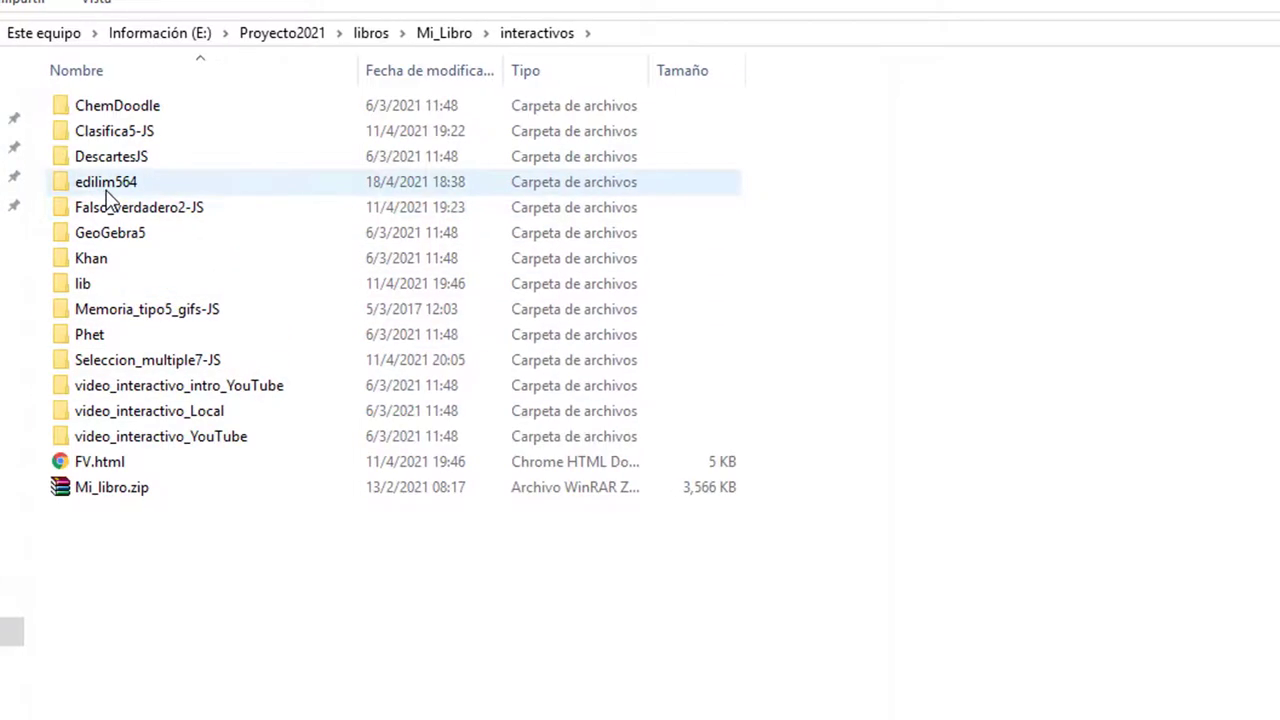
pyautogui.doubleClick(91, 182)
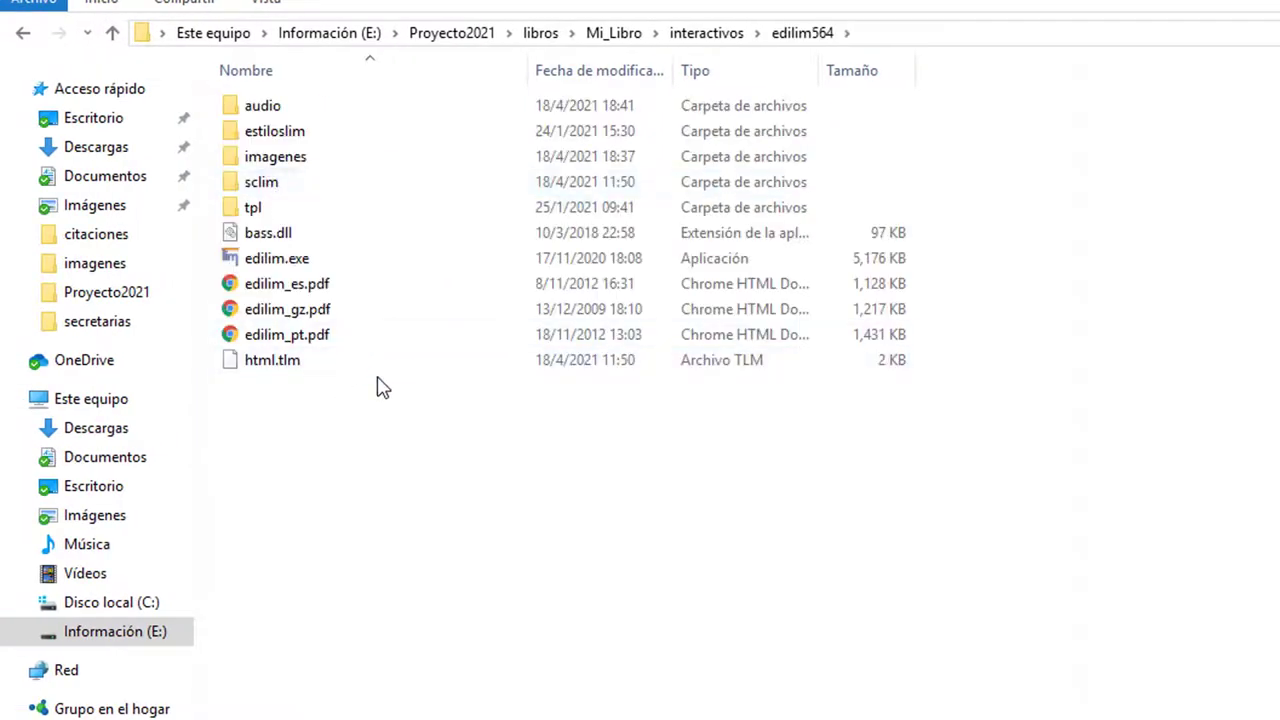
pyautogui.doubleClick(293, 172)
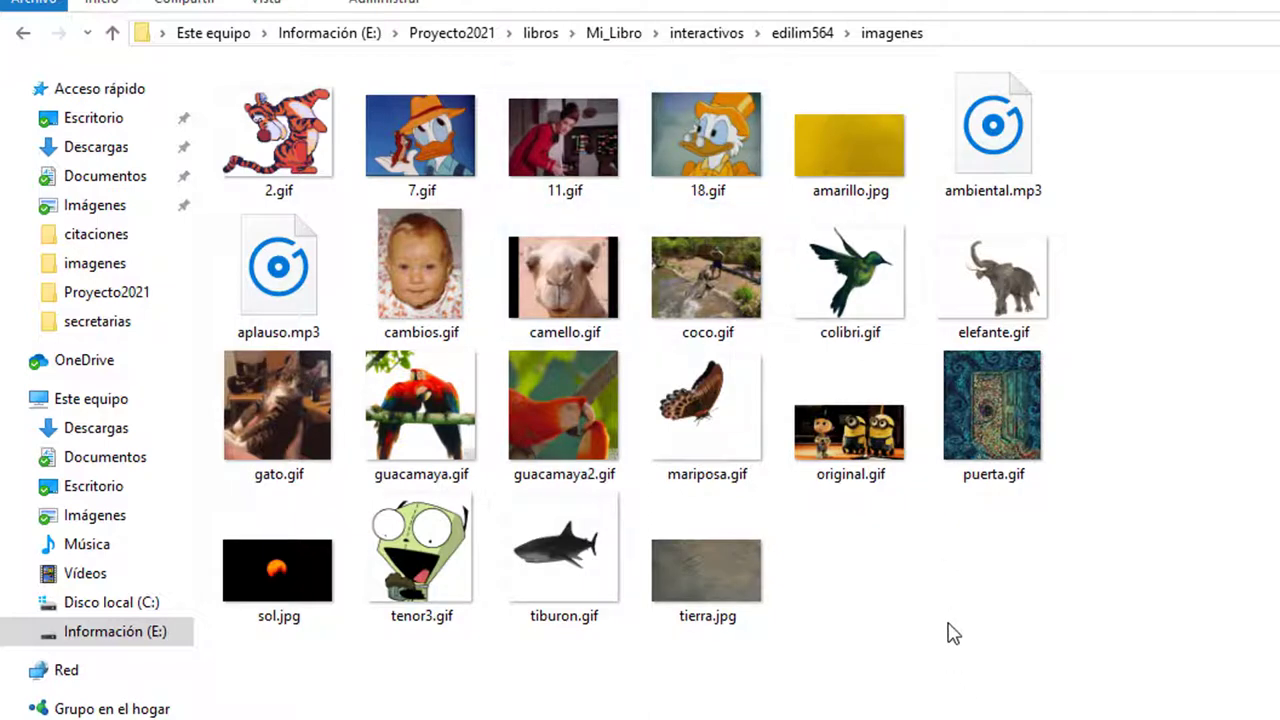
pyautogui.click(795, 38)
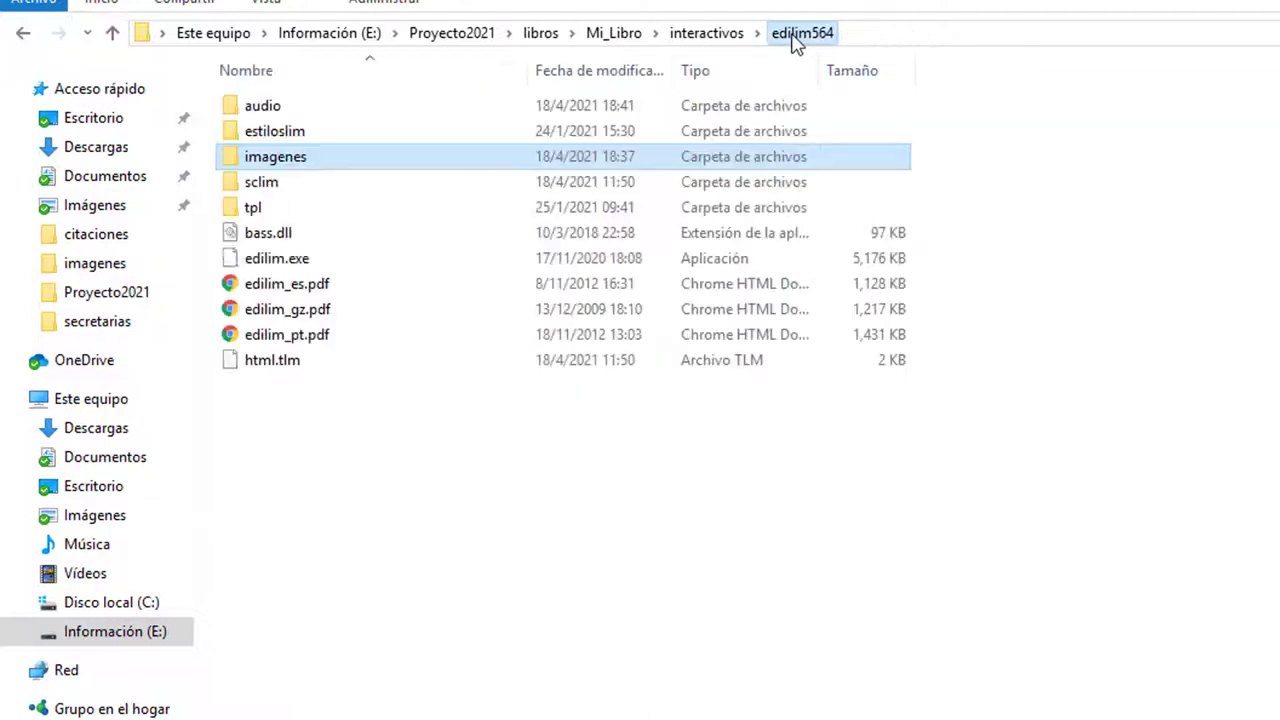
pyautogui.doubleClick(272, 108)
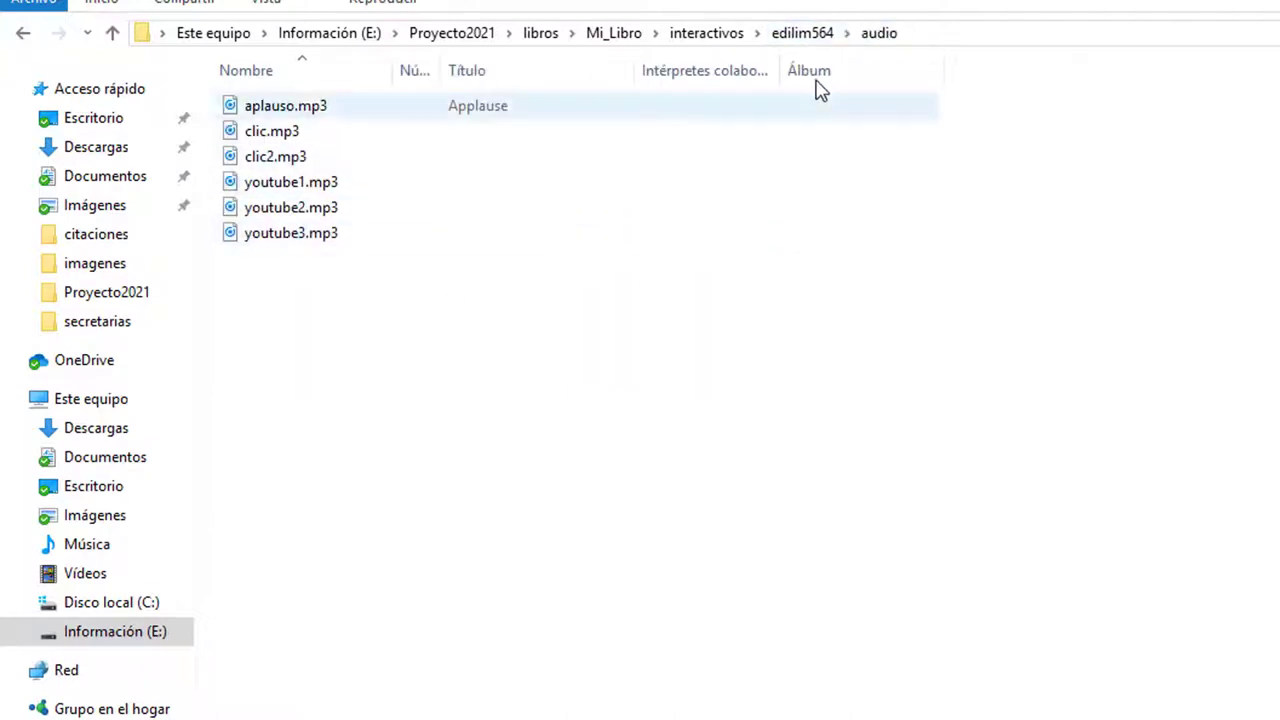
pyautogui.click(799, 38)
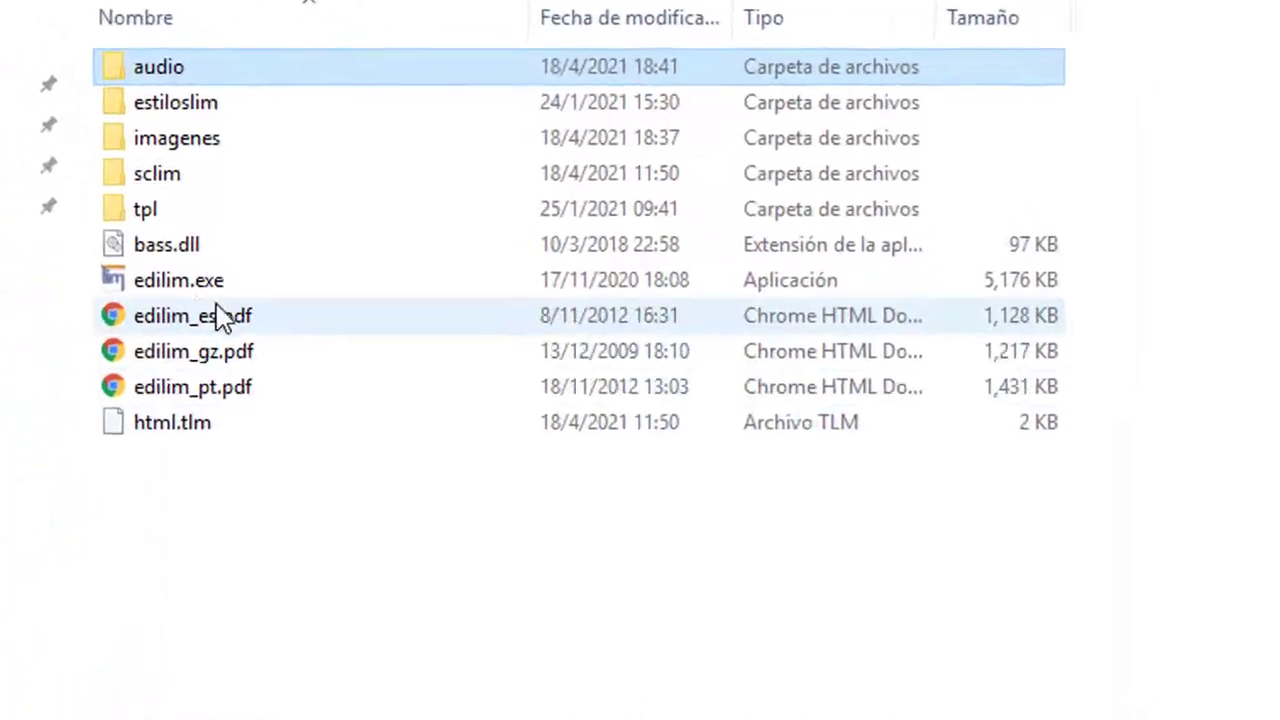
# Step: Launch EdiLIM from edilim.exe in the edilim564 folder and maximize its window
pyautogui.moveTo(183, 310)
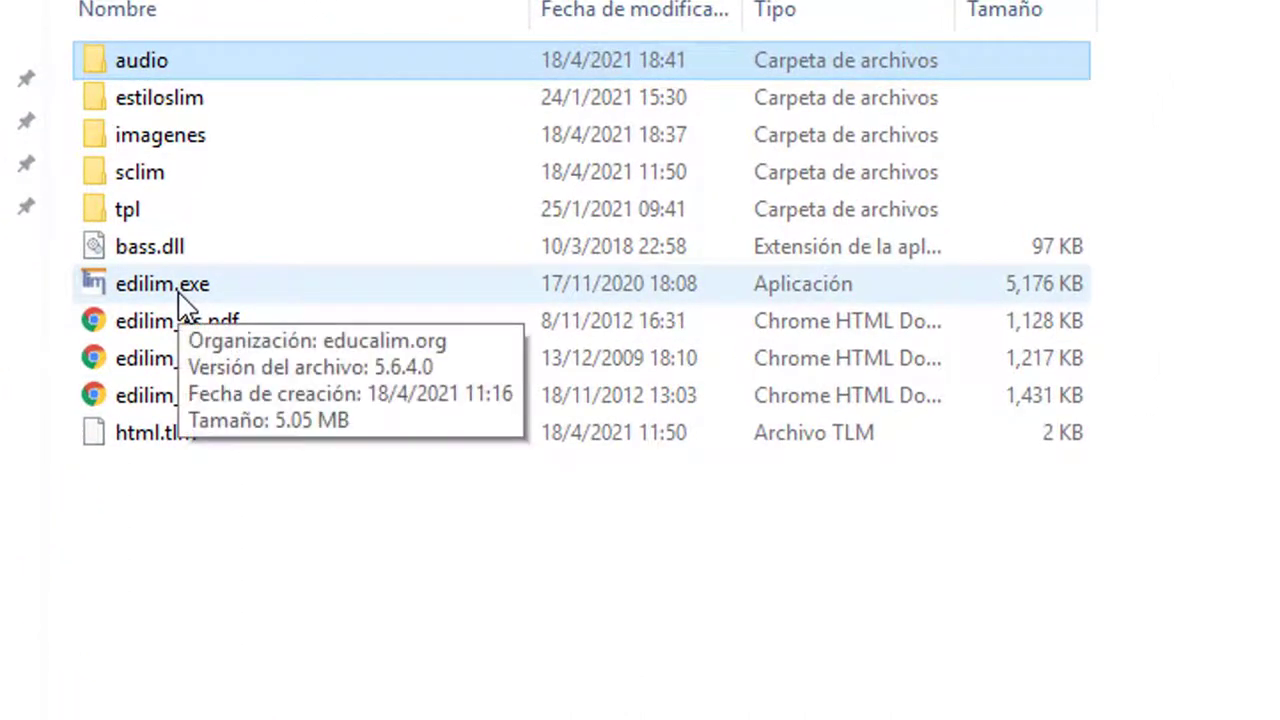
pyautogui.doubleClick(181, 298)
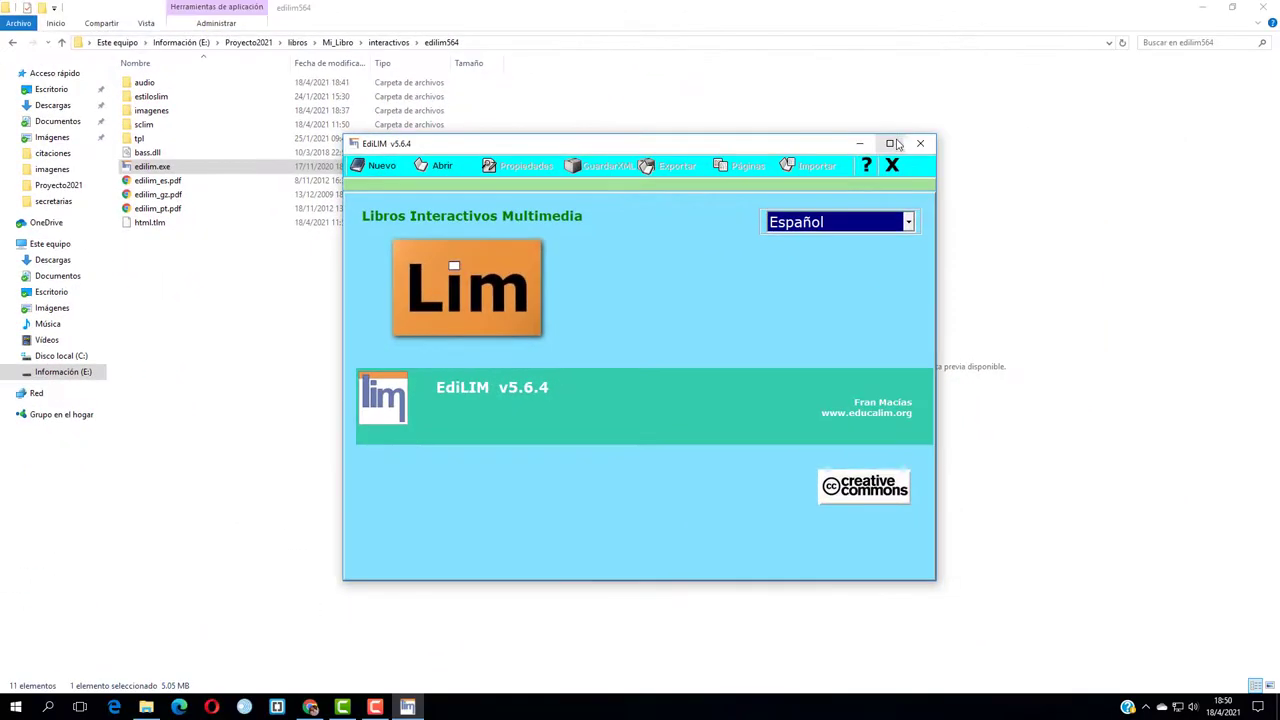
pyautogui.click(890, 143)
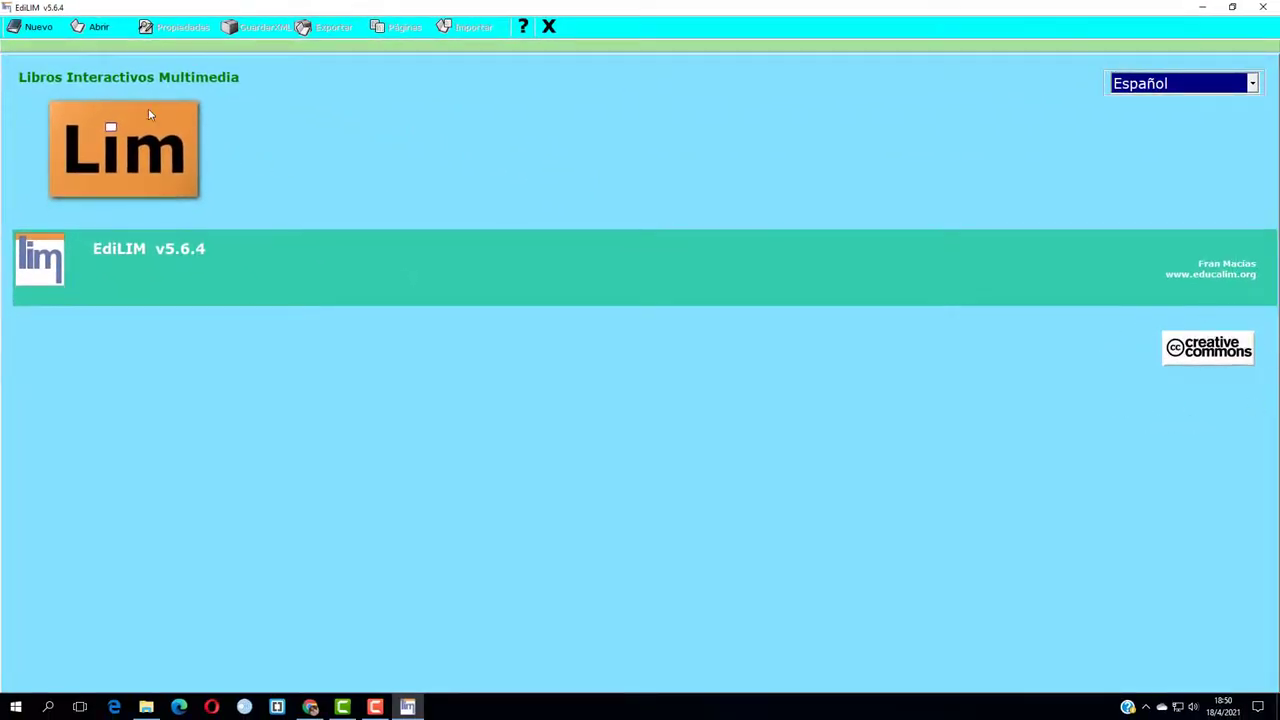
# Step: Start a new book and set its resource directory to a new folder named sopa inside edilim564
pyautogui.click(32, 36)
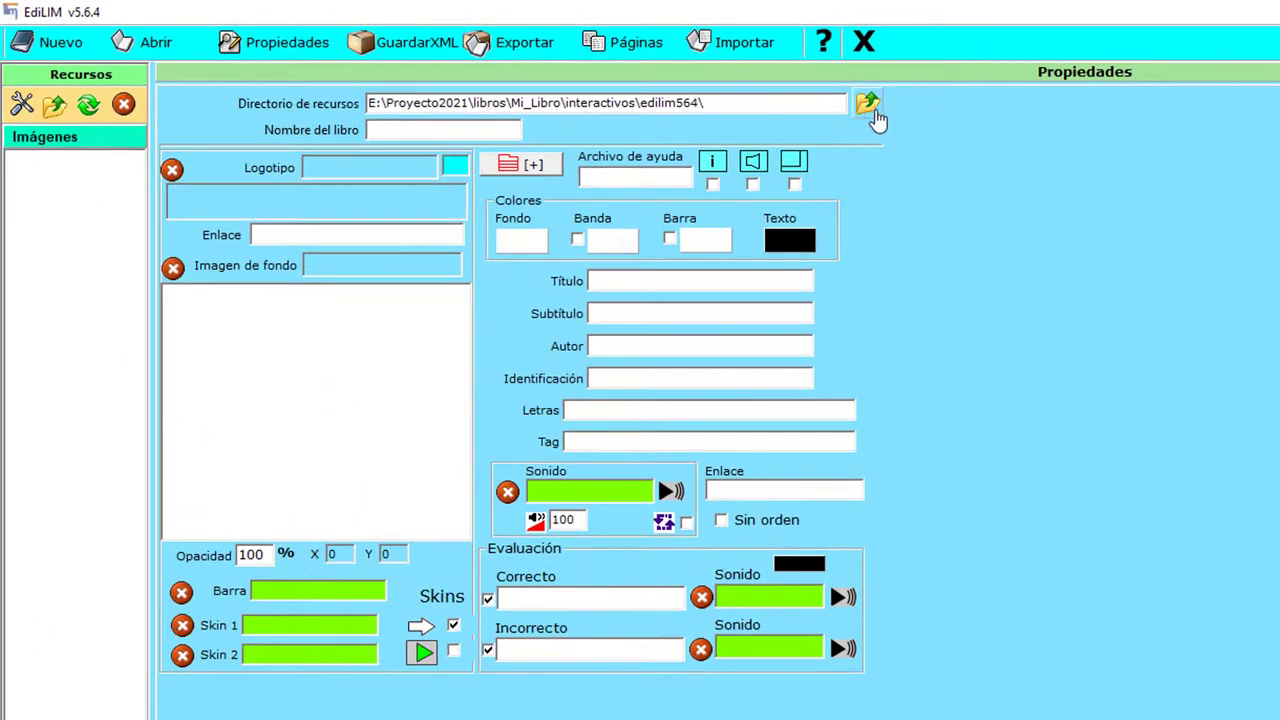
pyautogui.click(871, 110)
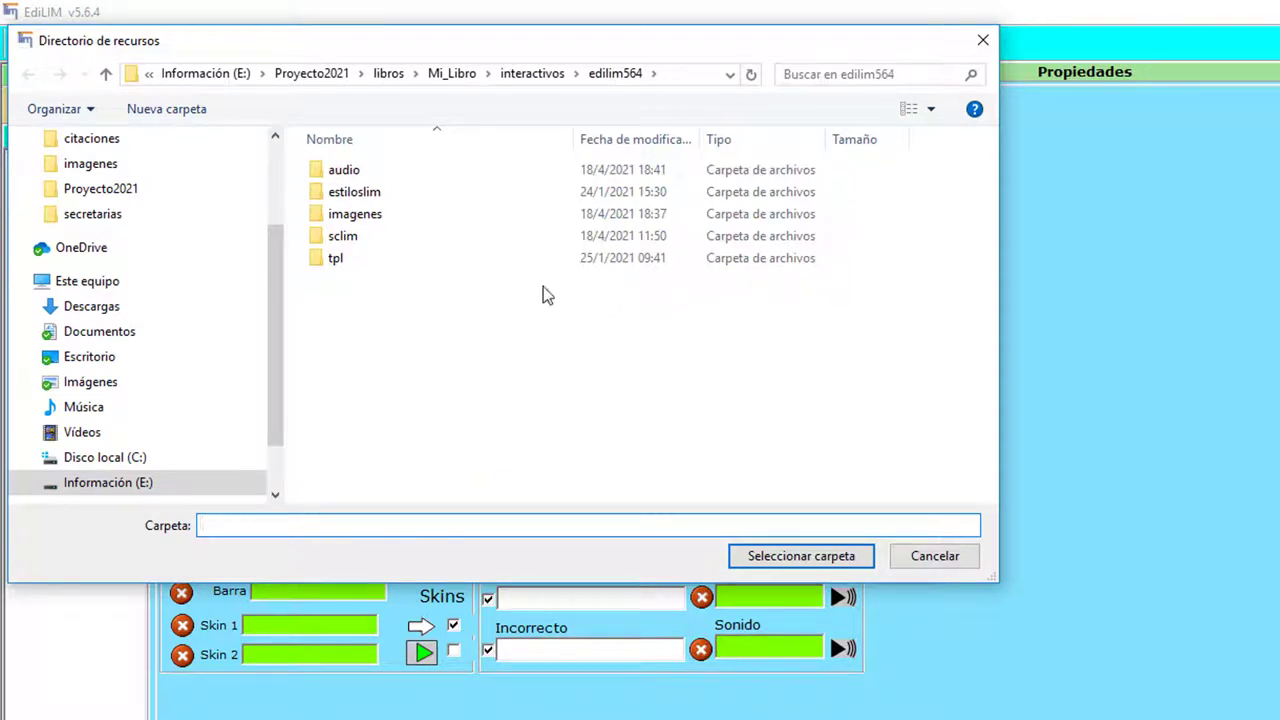
pyautogui.click(167, 109)
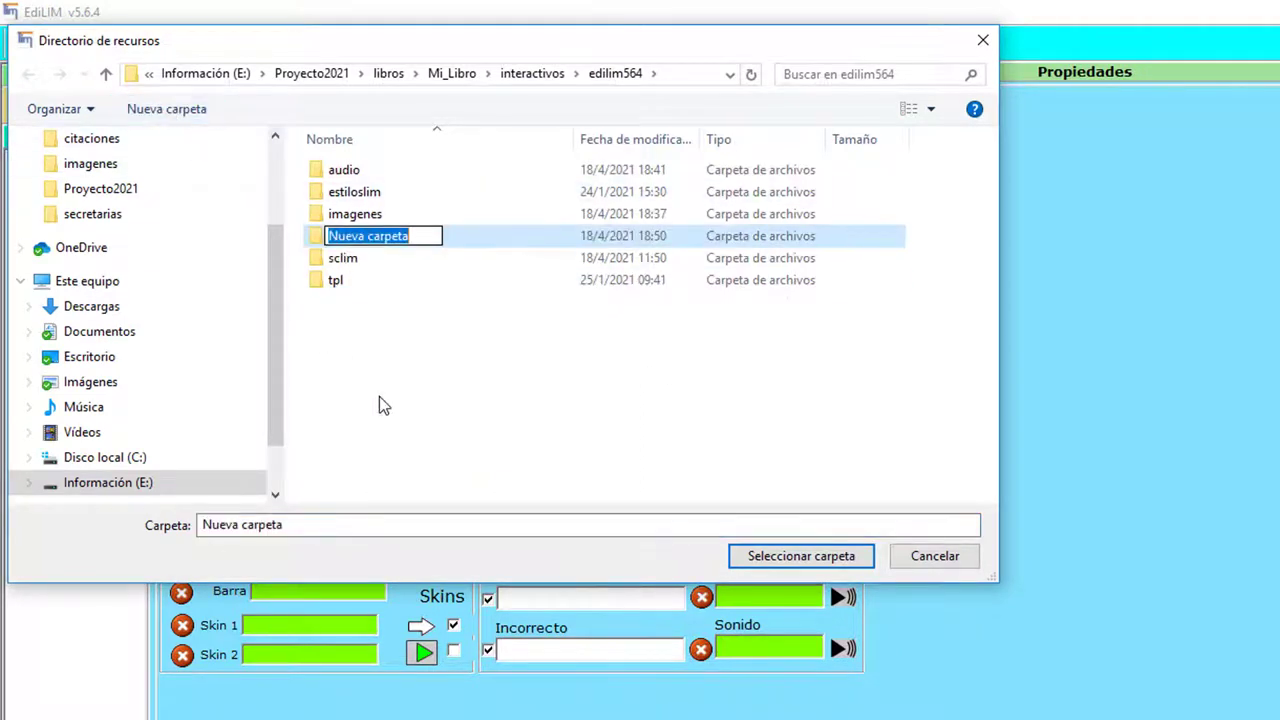
pyautogui.write('sopa')
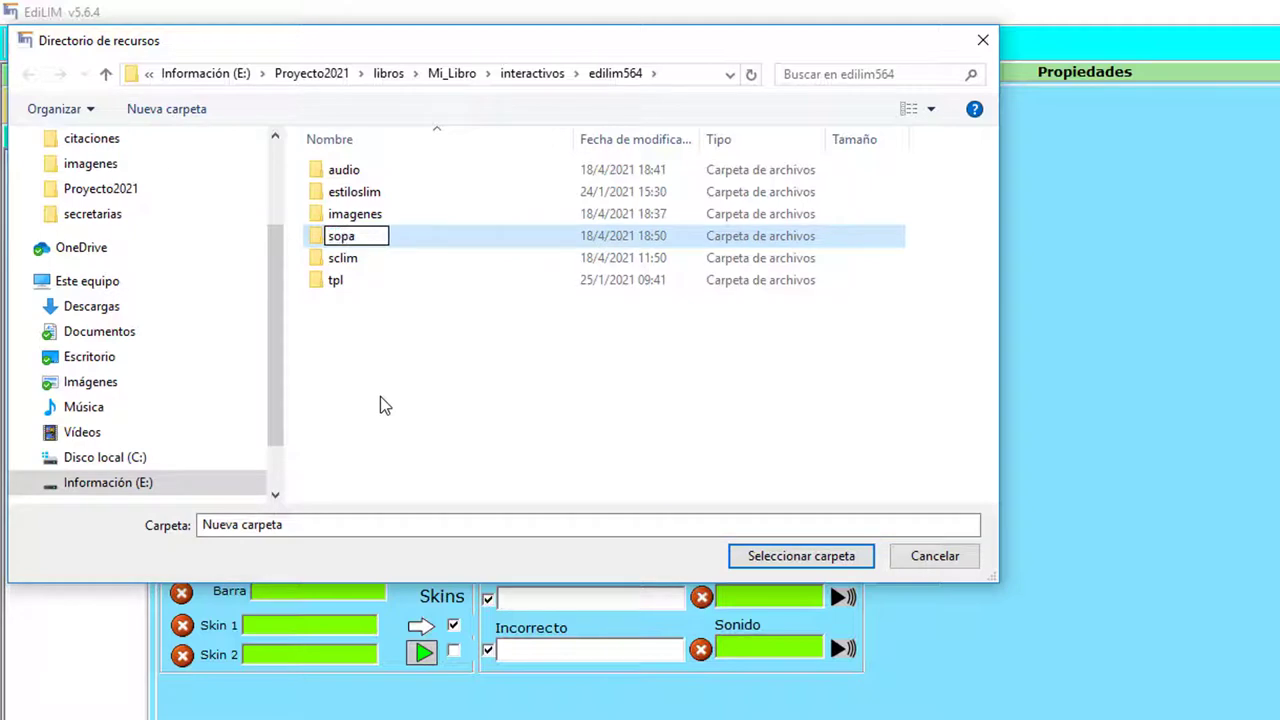
pyautogui.press('Return')
pyautogui.click(344, 262)
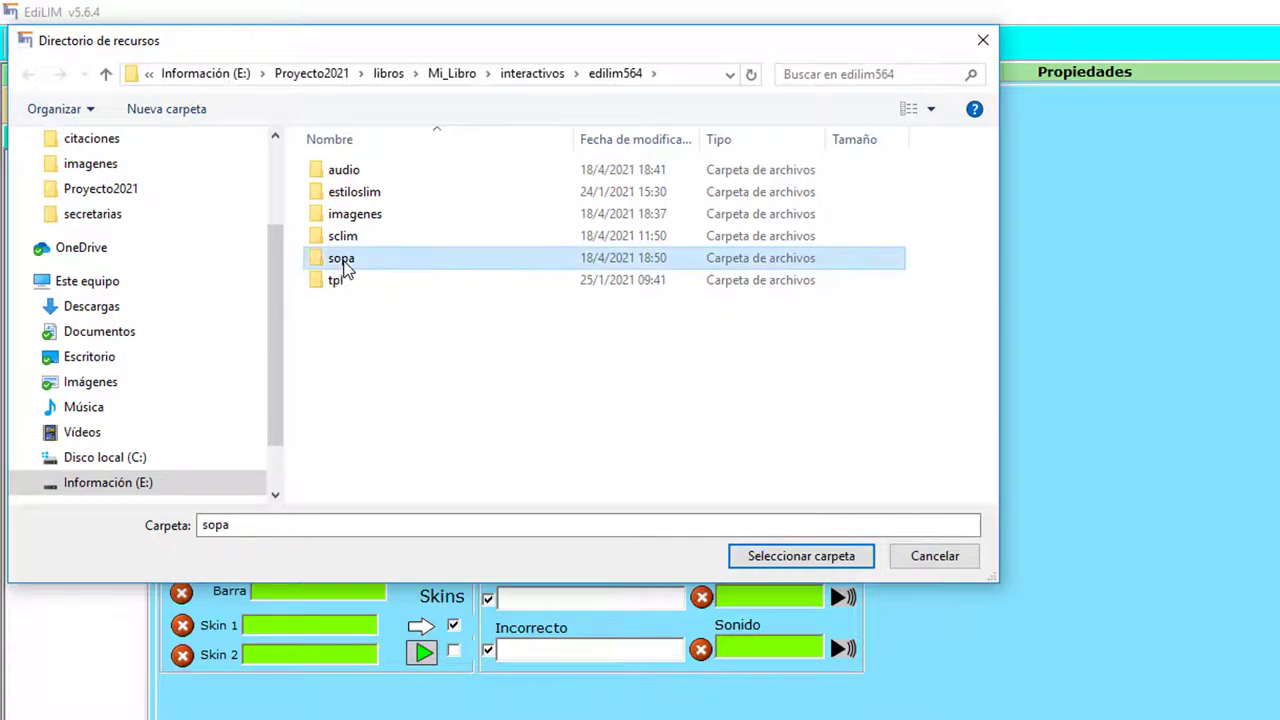
pyautogui.click(796, 567)
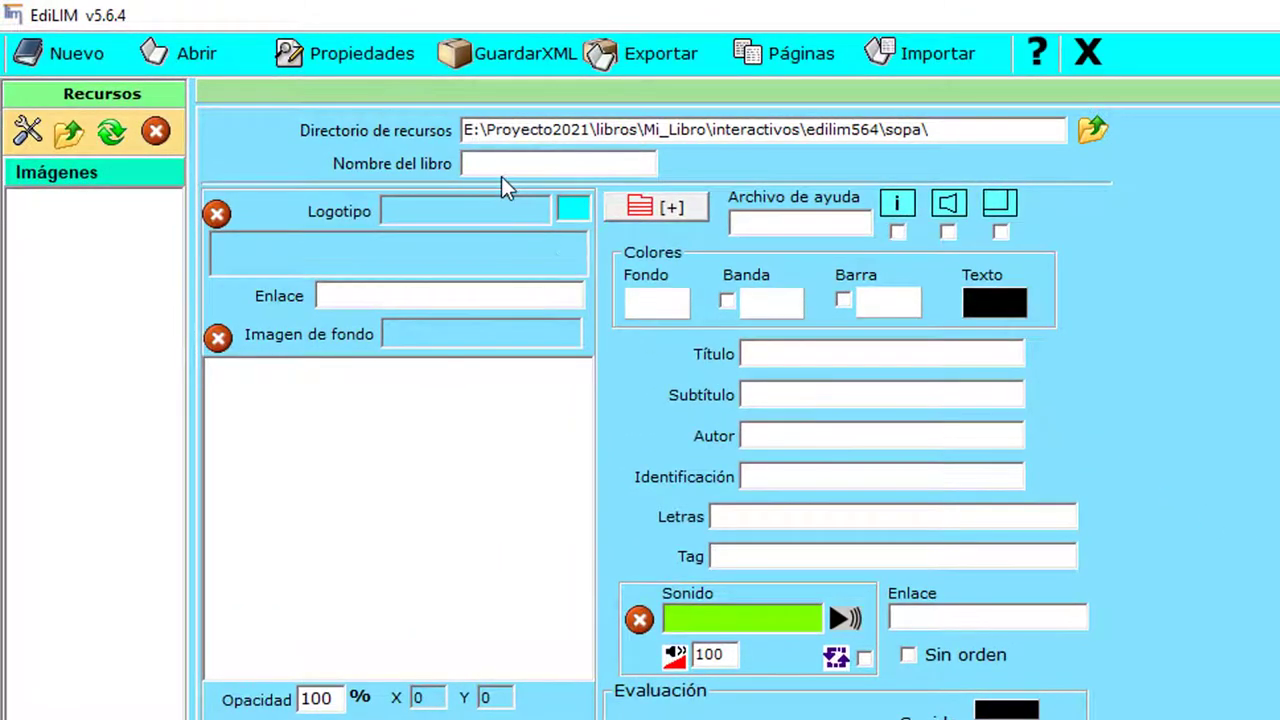
# Step: Name the book "Sopa de letras"
pyautogui.click(507, 168)
pyautogui.write('Sopa de ')
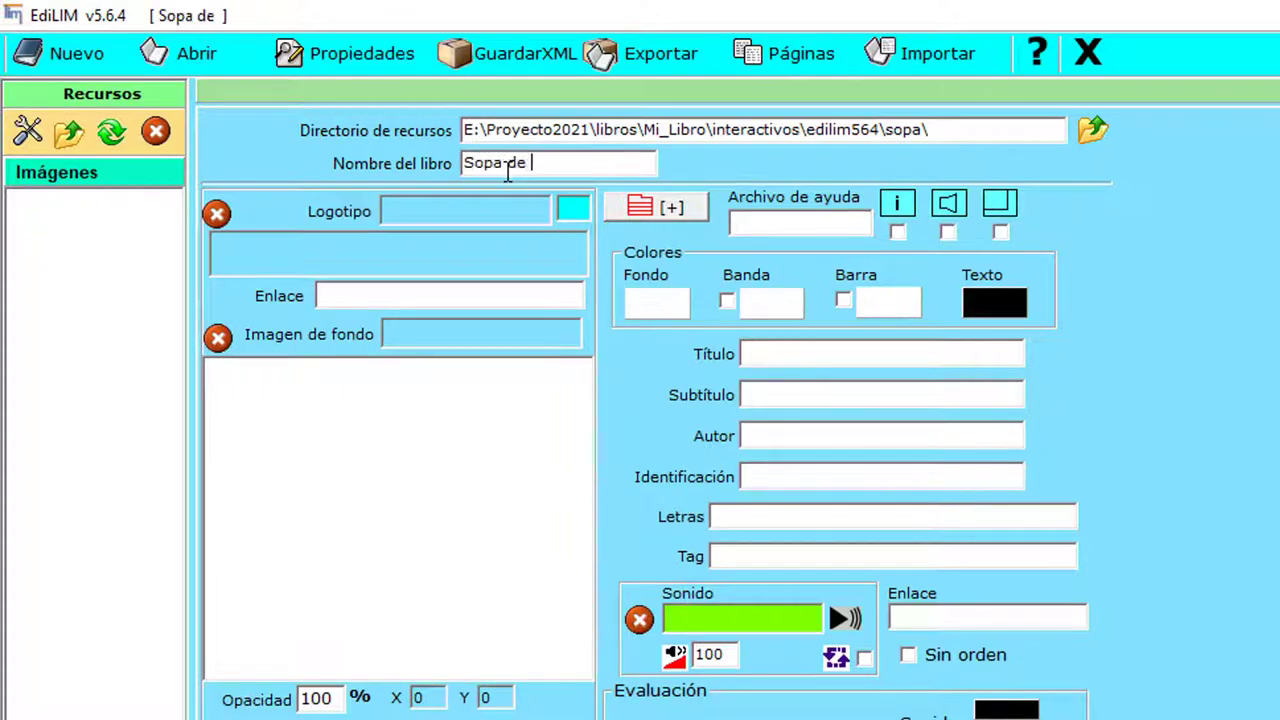
pyautogui.write('le')
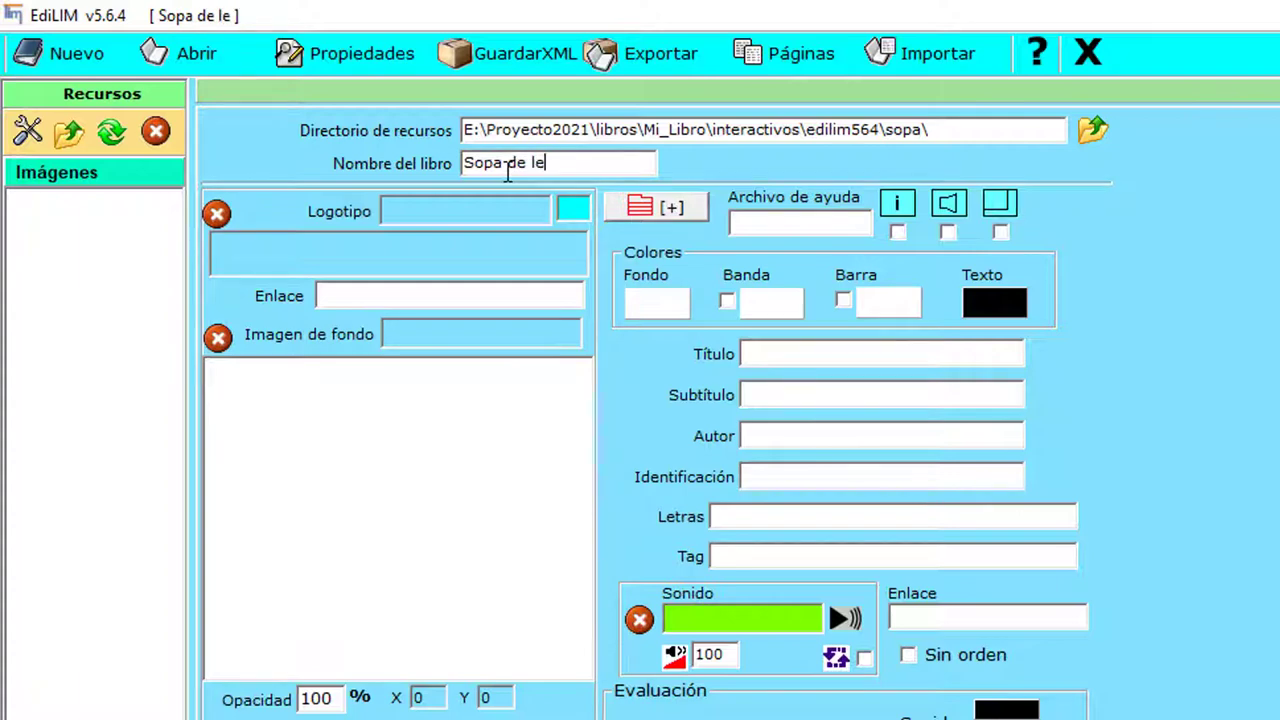
pyautogui.write('tras')
# Step: Import tierra.jpg from the edilim564 imagenes folder into the book's resources and set it as the background image
pyautogui.click(72, 138)
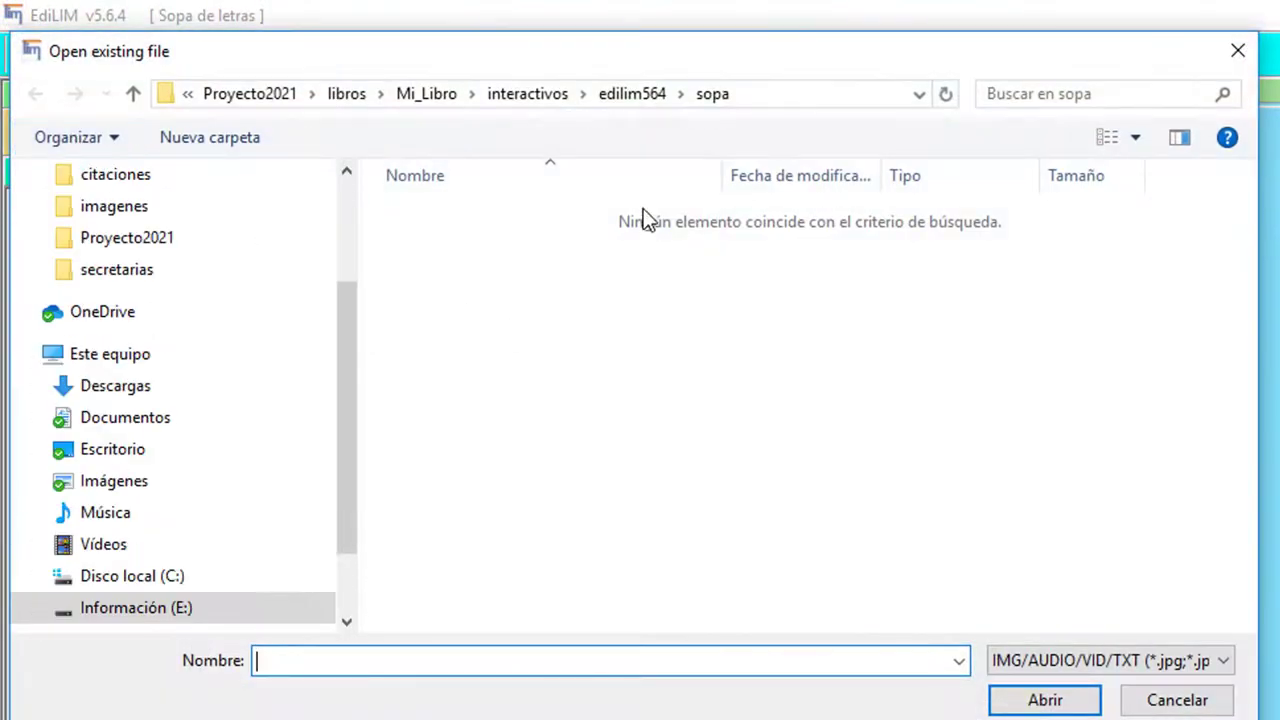
pyautogui.click(632, 94)
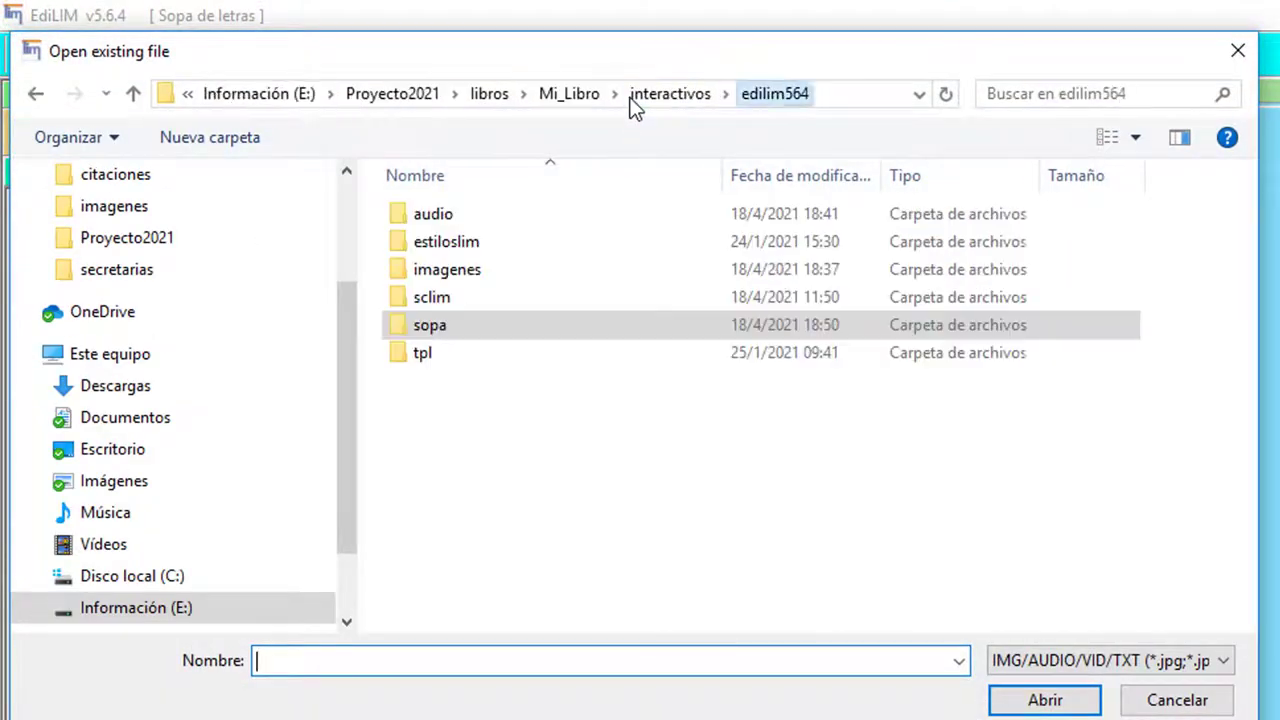
pyautogui.doubleClick(464, 271)
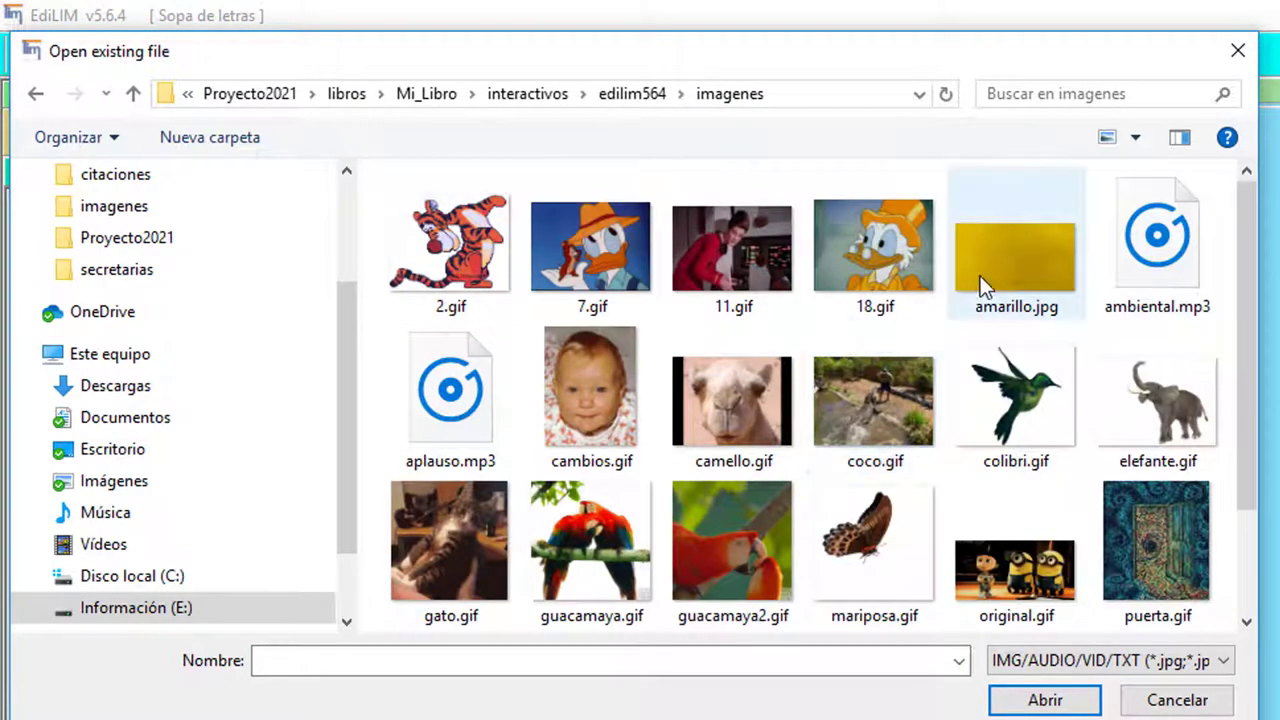
pyautogui.scroll(-1, 792, 340)
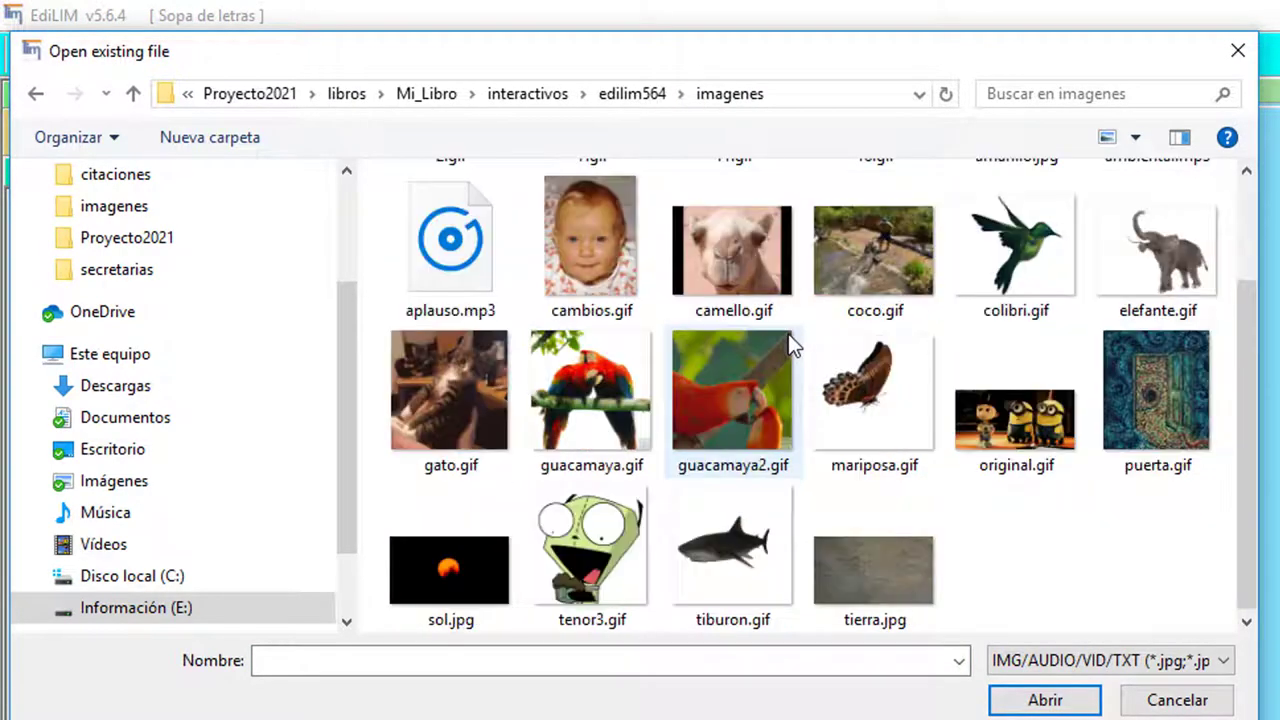
pyautogui.doubleClick(886, 571)
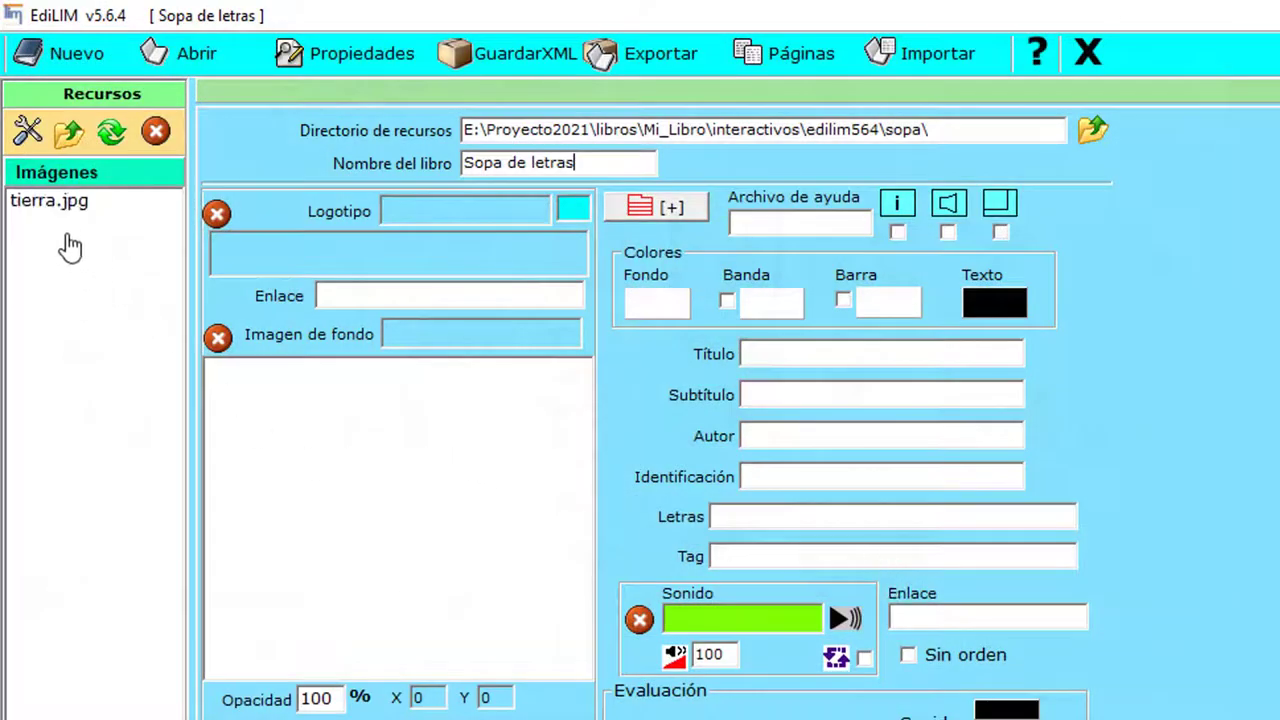
pyautogui.moveTo(52, 215); pyautogui.dragTo(403, 506)
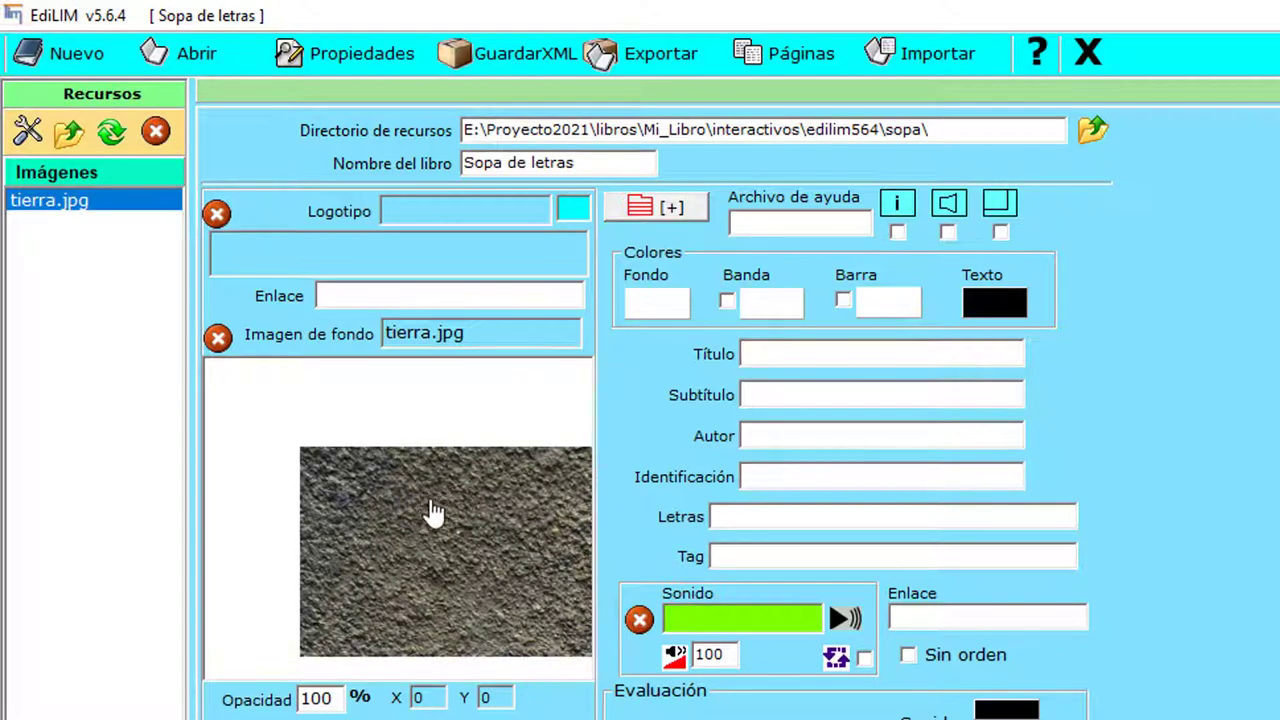
# Step: Resize tierra.jpg to 125% (2400 × 1350) and shift the background image to X -8, Y -2
pyautogui.click(27, 131)
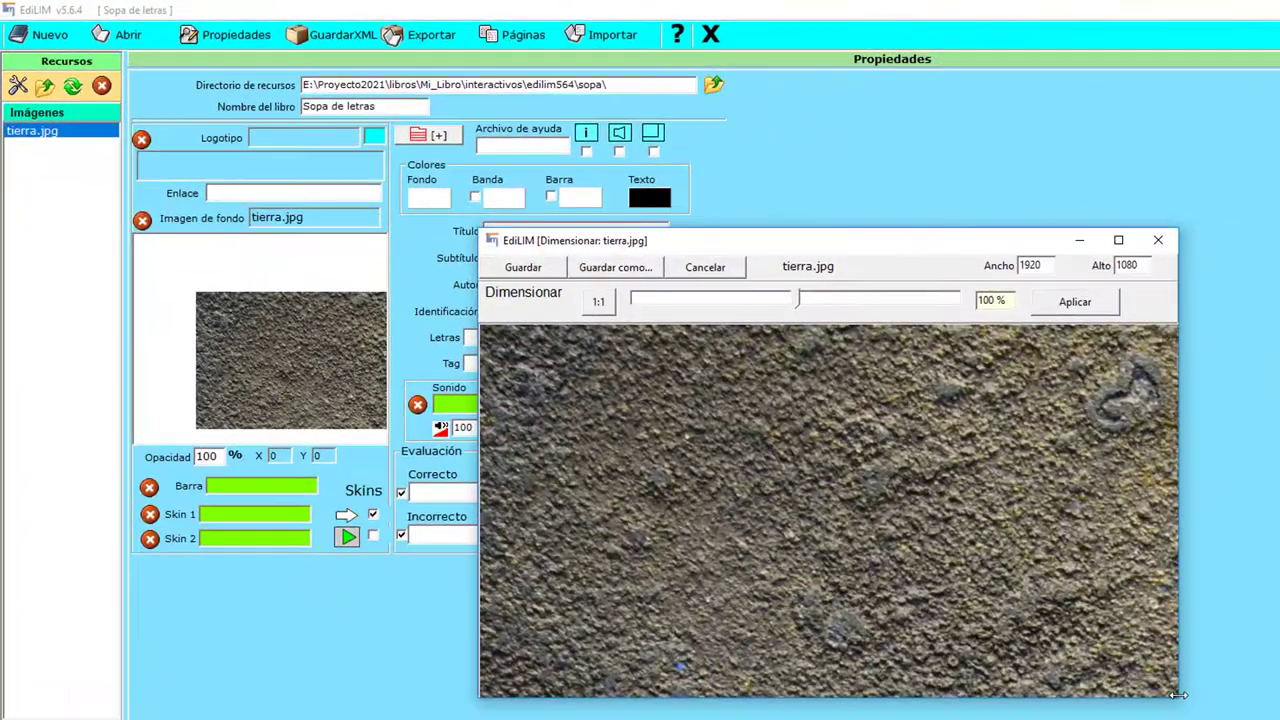
pyautogui.moveTo(1178, 694); pyautogui.dragTo(1279, 695)
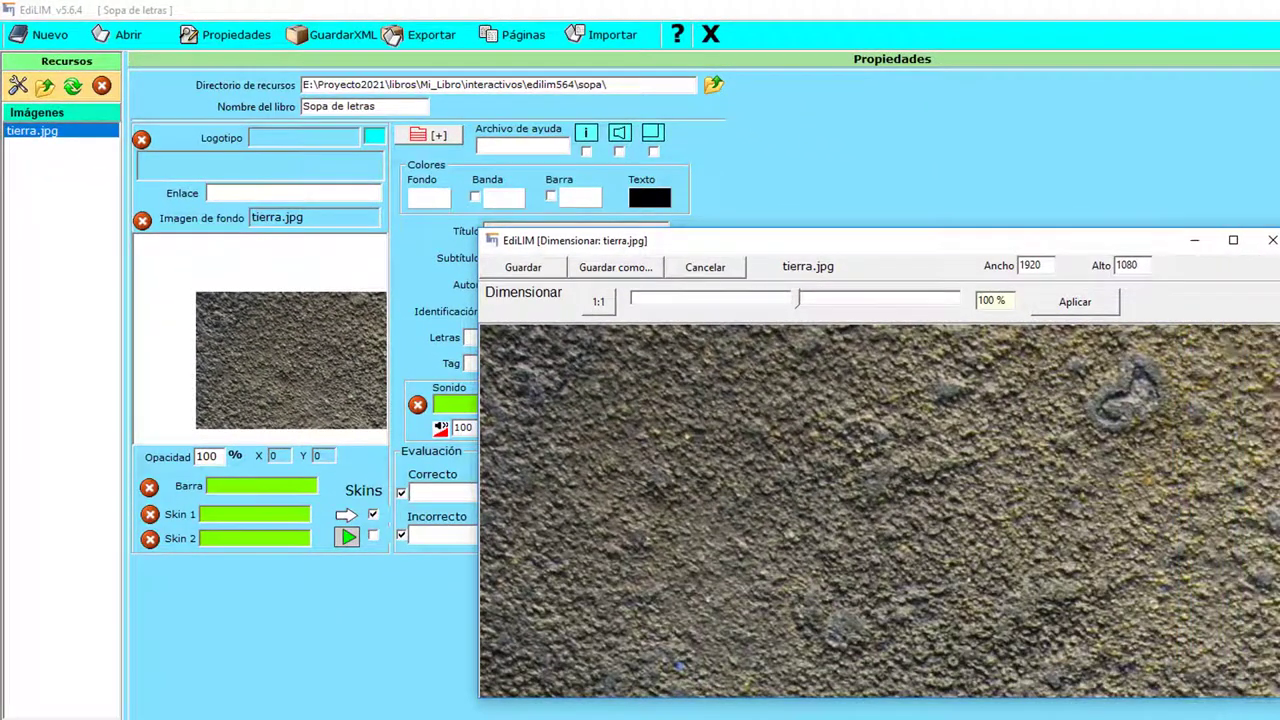
pyautogui.moveTo(1115, 699); pyautogui.dragTo(1115, 719)
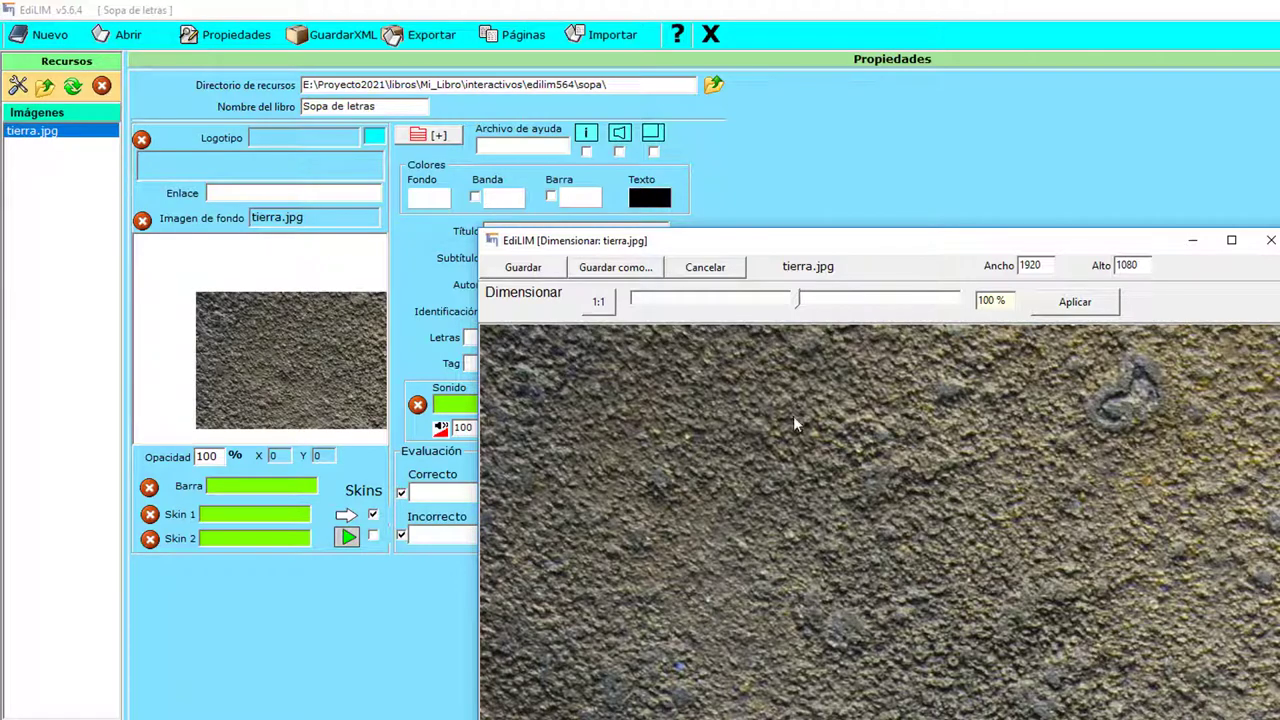
pyautogui.moveTo(797, 308); pyautogui.dragTo(840, 309)
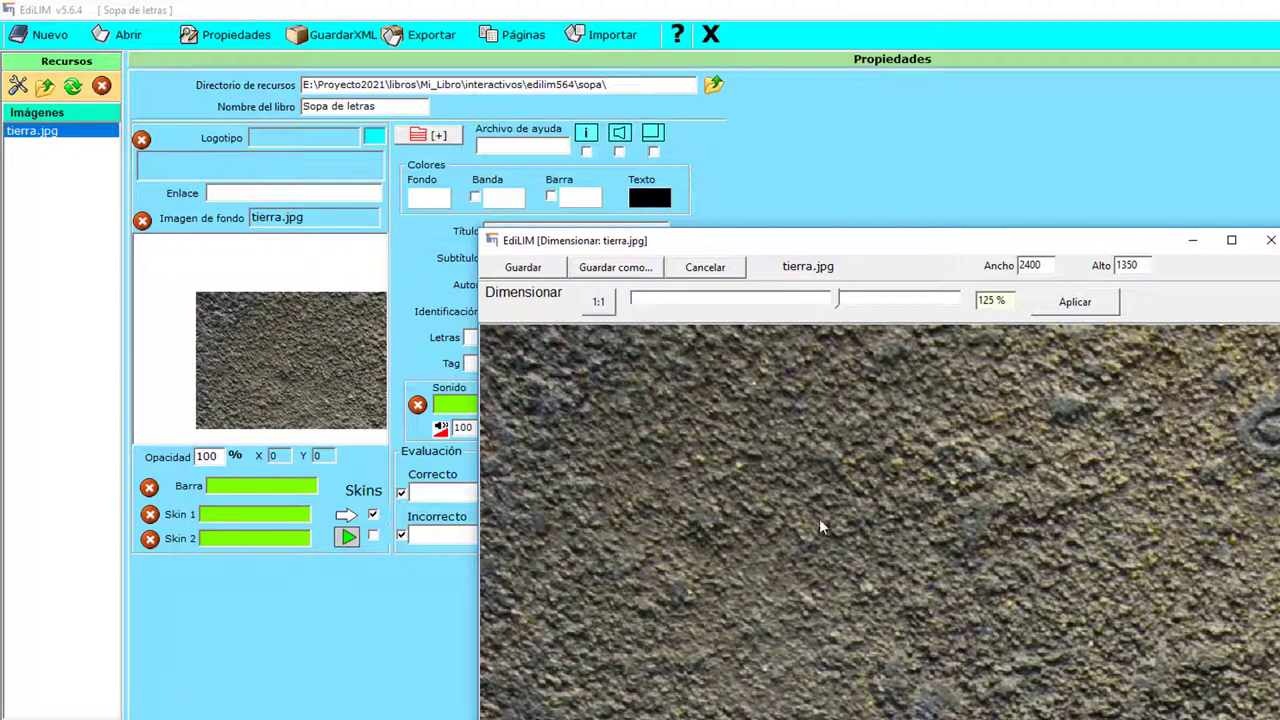
pyautogui.click(288, 349)
pyautogui.click(1076, 302)
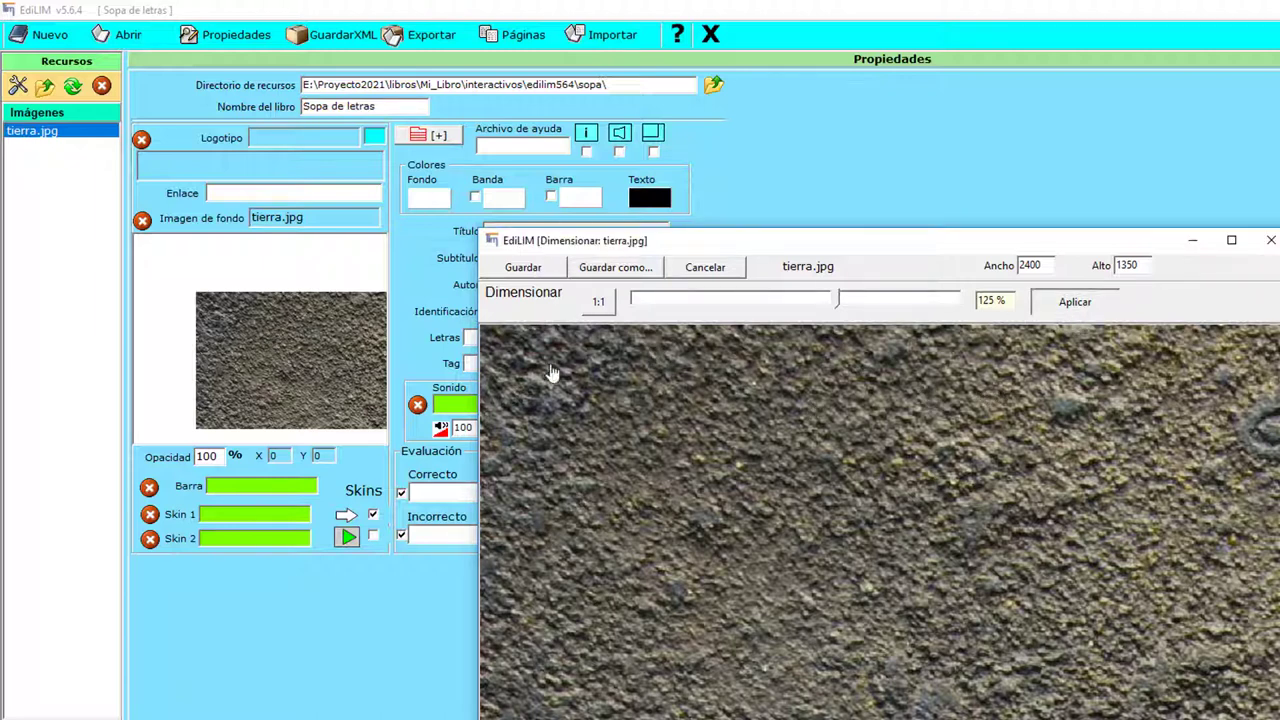
pyautogui.click(1270, 246)
pyautogui.moveTo(334, 360); pyautogui.dragTo(277, 413)
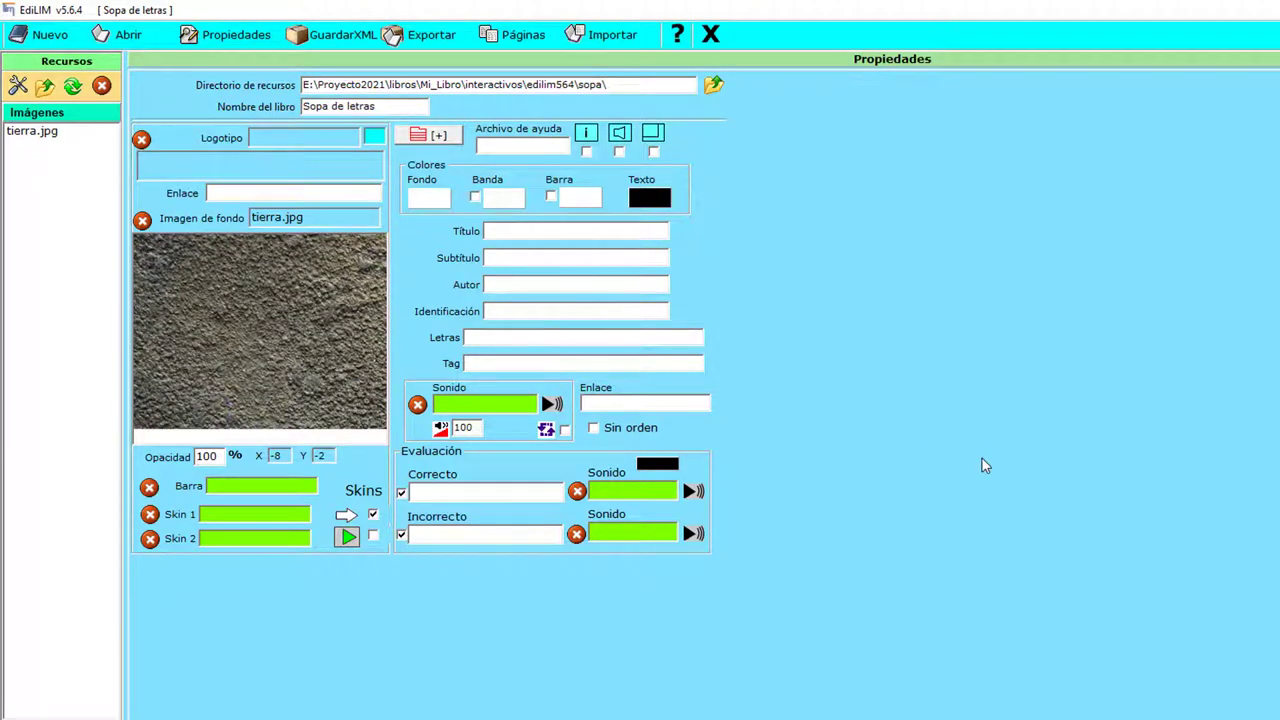
# Step: Set the book's title to "Sopa de letras con imágenes animadas"
pyautogui.click(500, 232)
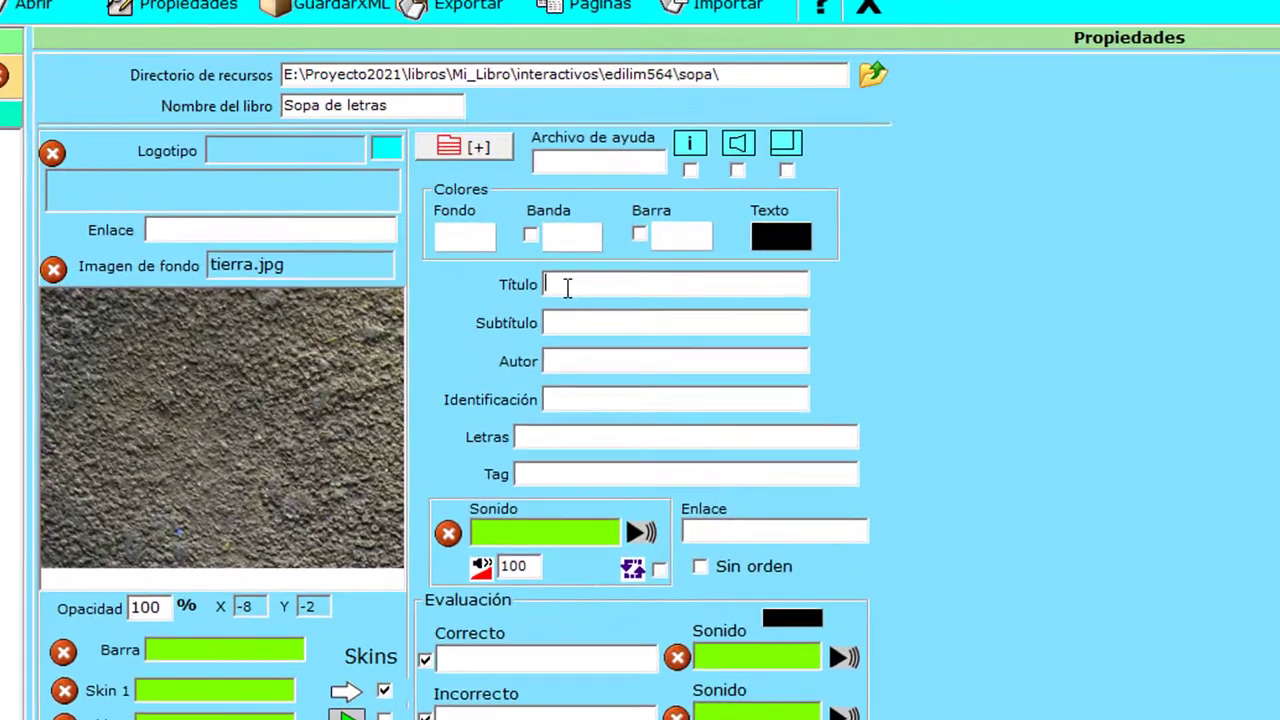
pyautogui.click(567, 287)
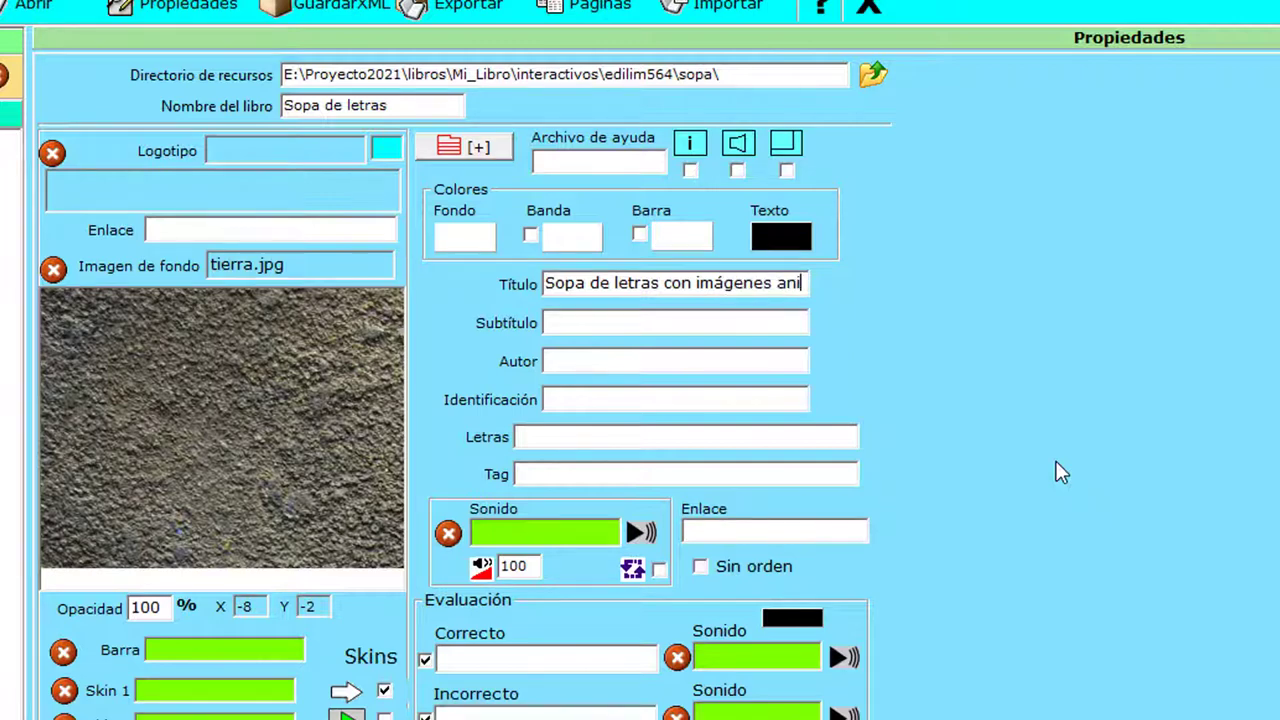
pyautogui.write('madas')
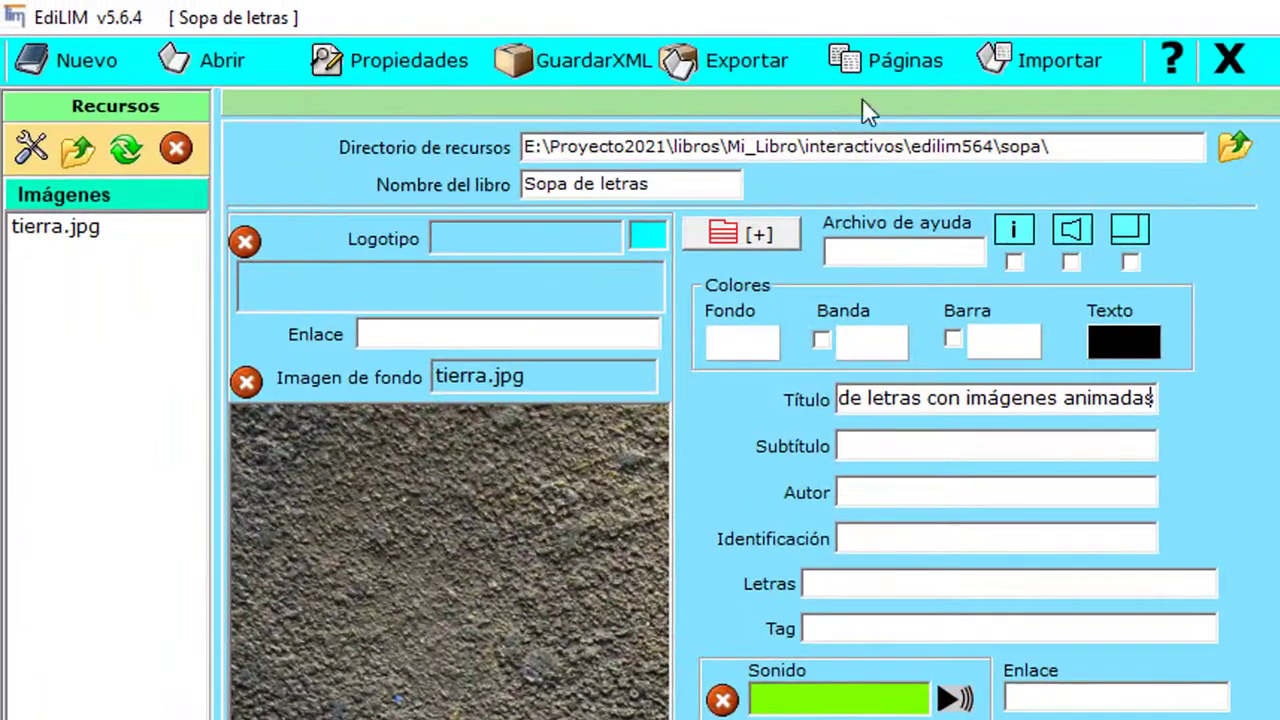
# Step: Add a Sopa de letras page to the book and enable its Con imágenes option
pyautogui.click(900, 75)
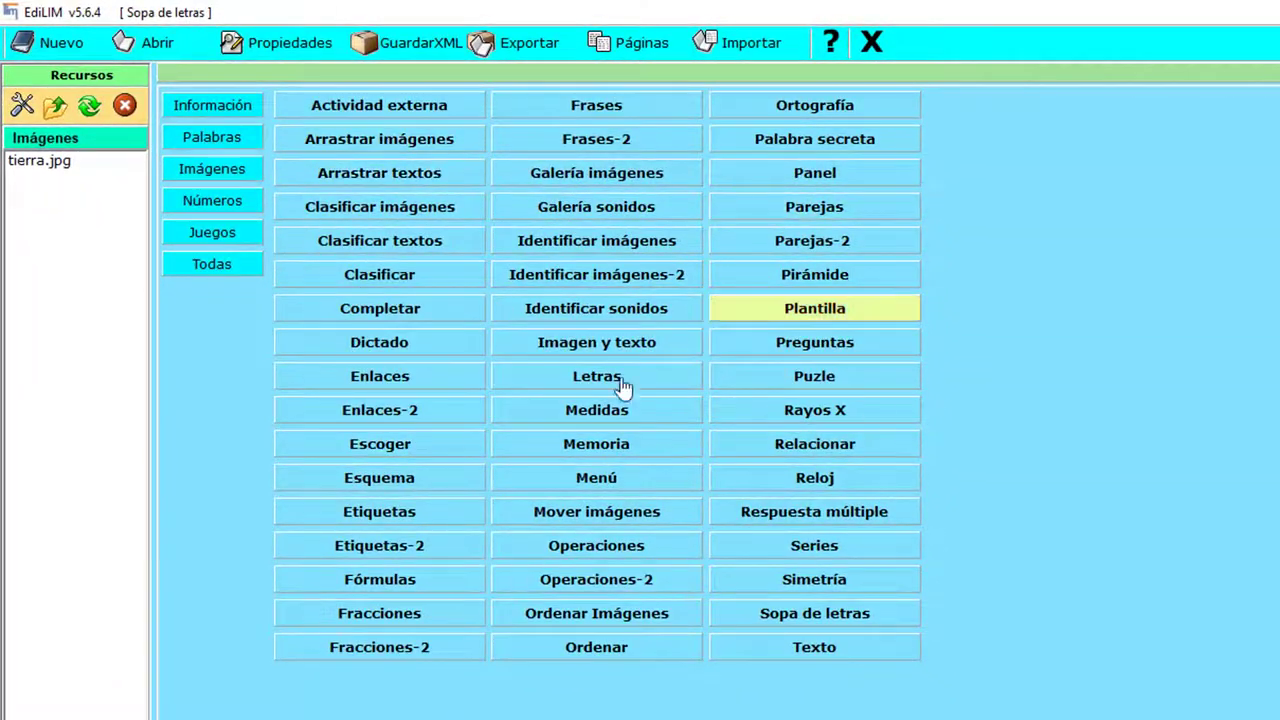
pyautogui.click(806, 620)
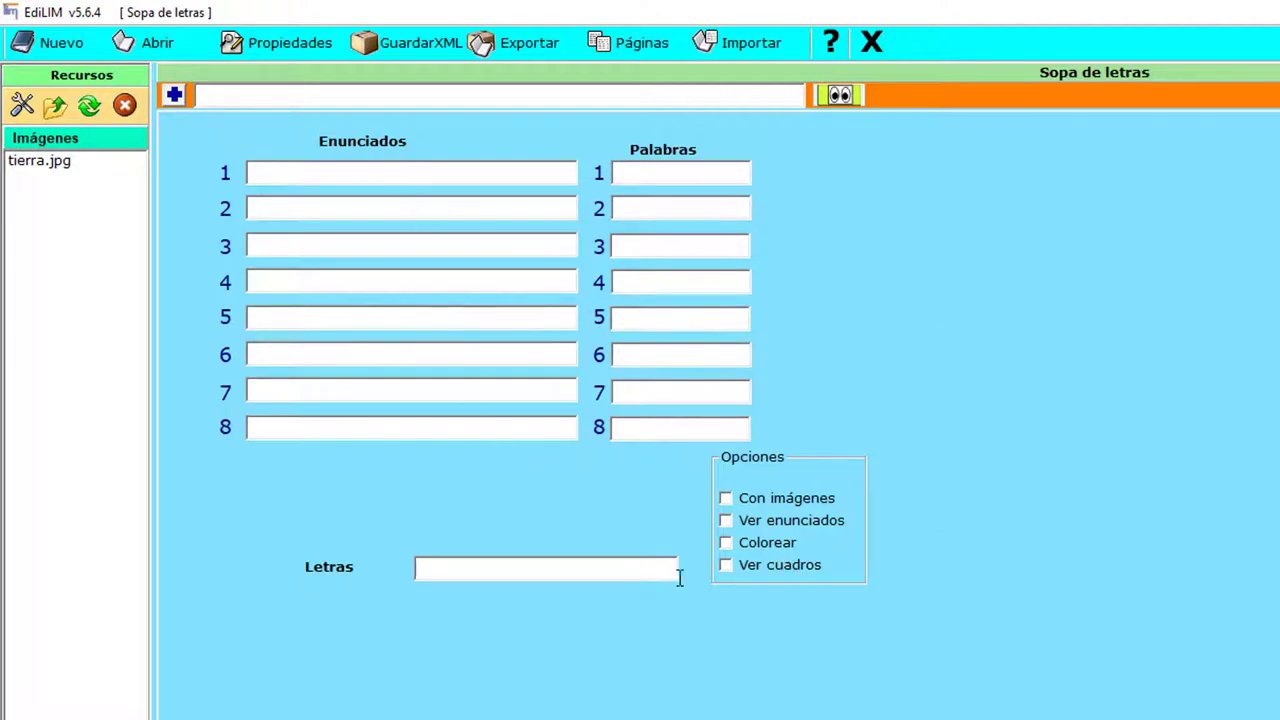
pyautogui.click(726, 499)
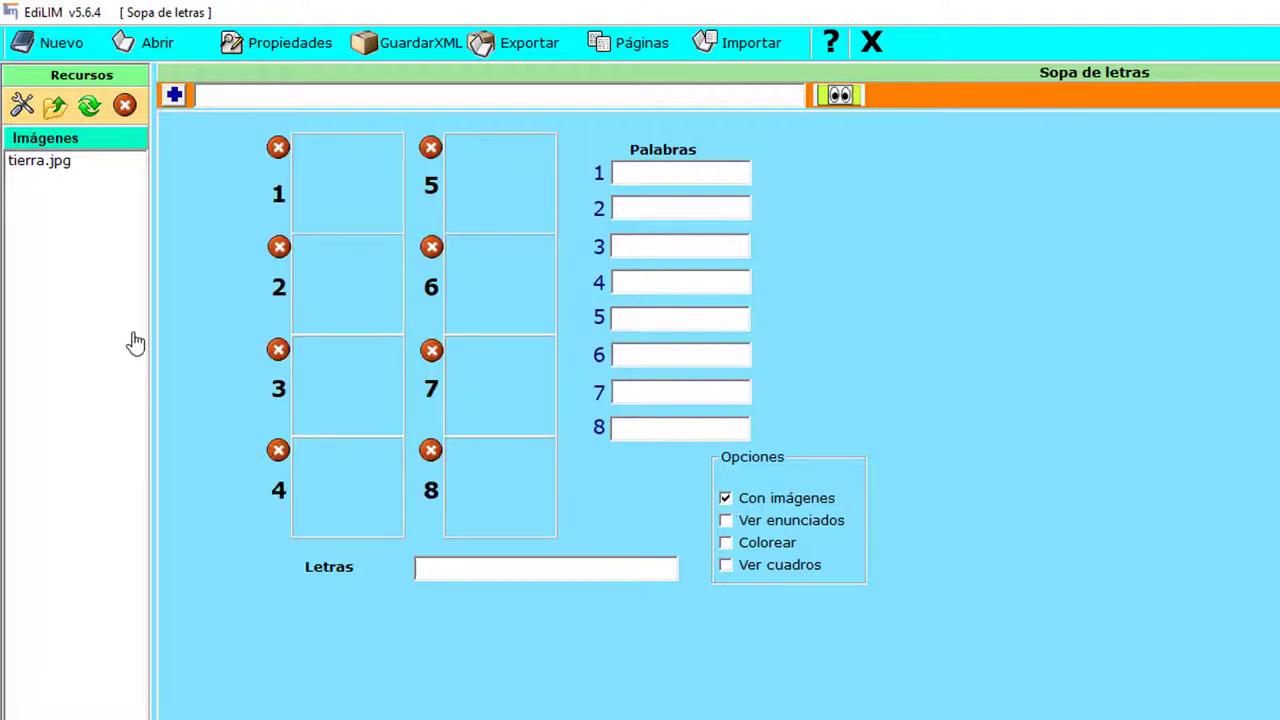
# Step: Import camello.gif, coco.gif, colibri.gif, elefante.gif, gato.gif, guacamaya2.gif, mariposa.gif and tiburon.gif from the imagenes folder into the book's resources
pyautogui.click(55, 105)
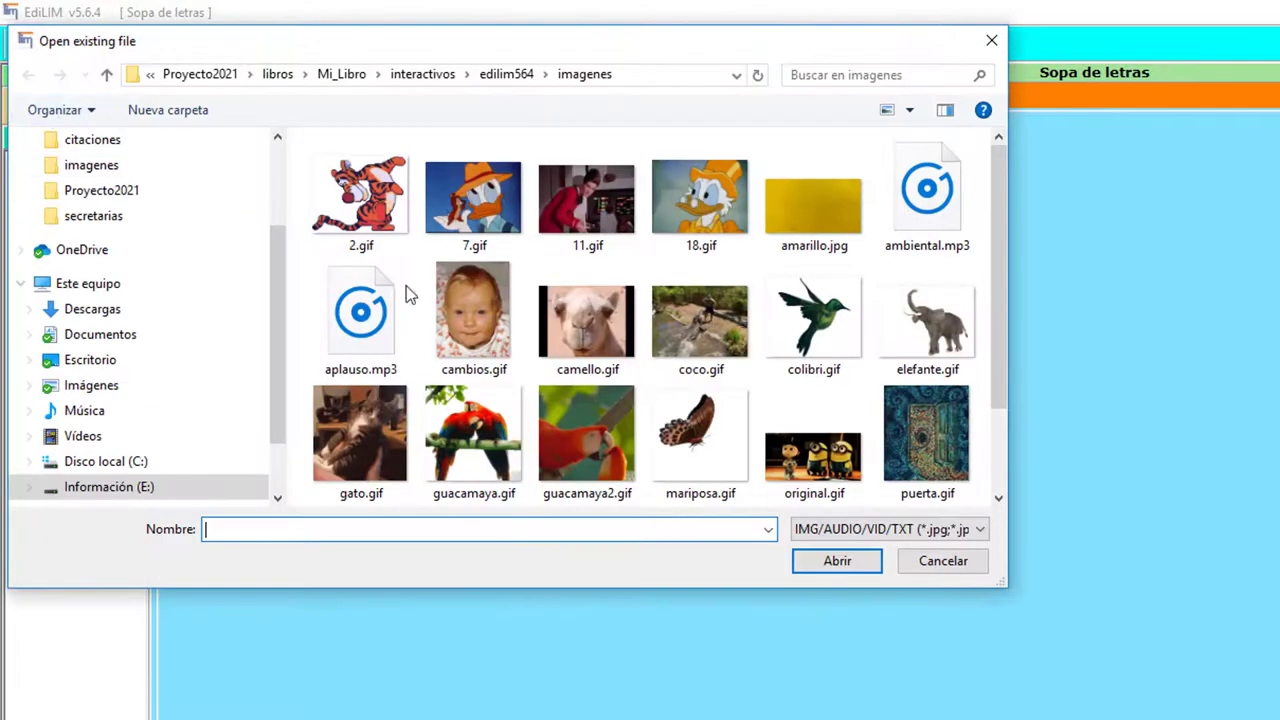
pyautogui.doubleClick(588, 333)
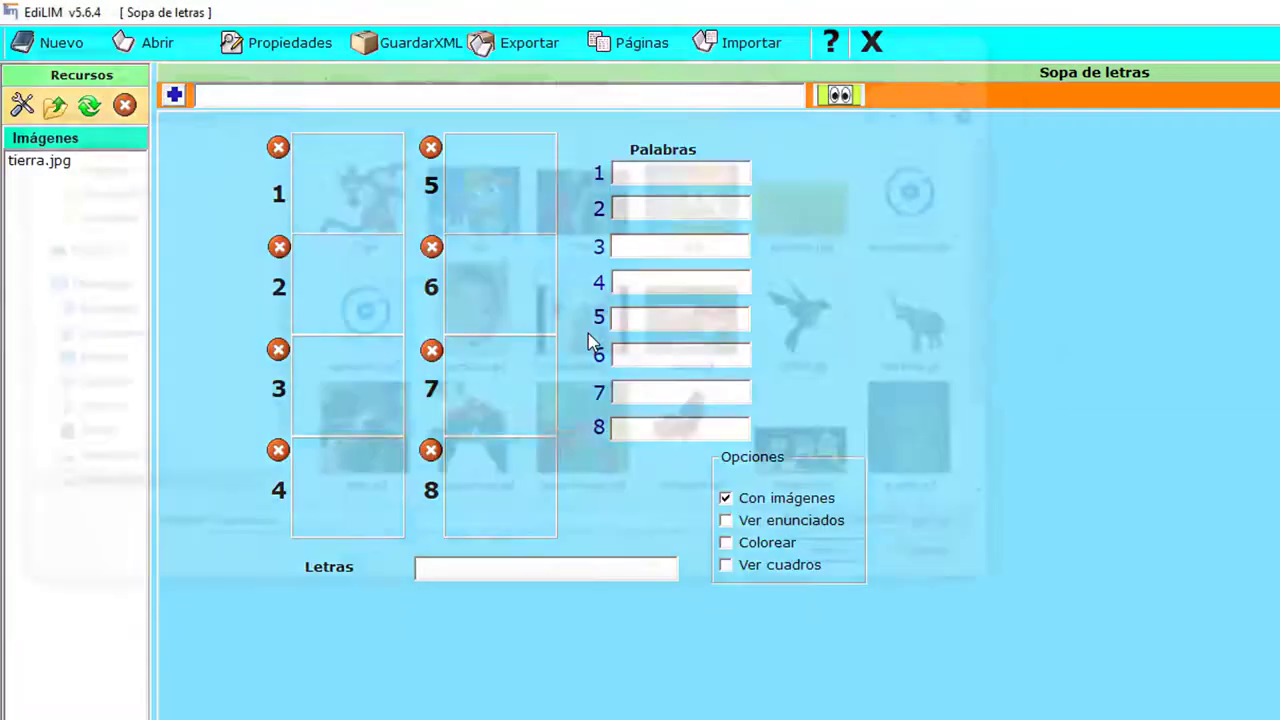
pyautogui.click(56, 110)
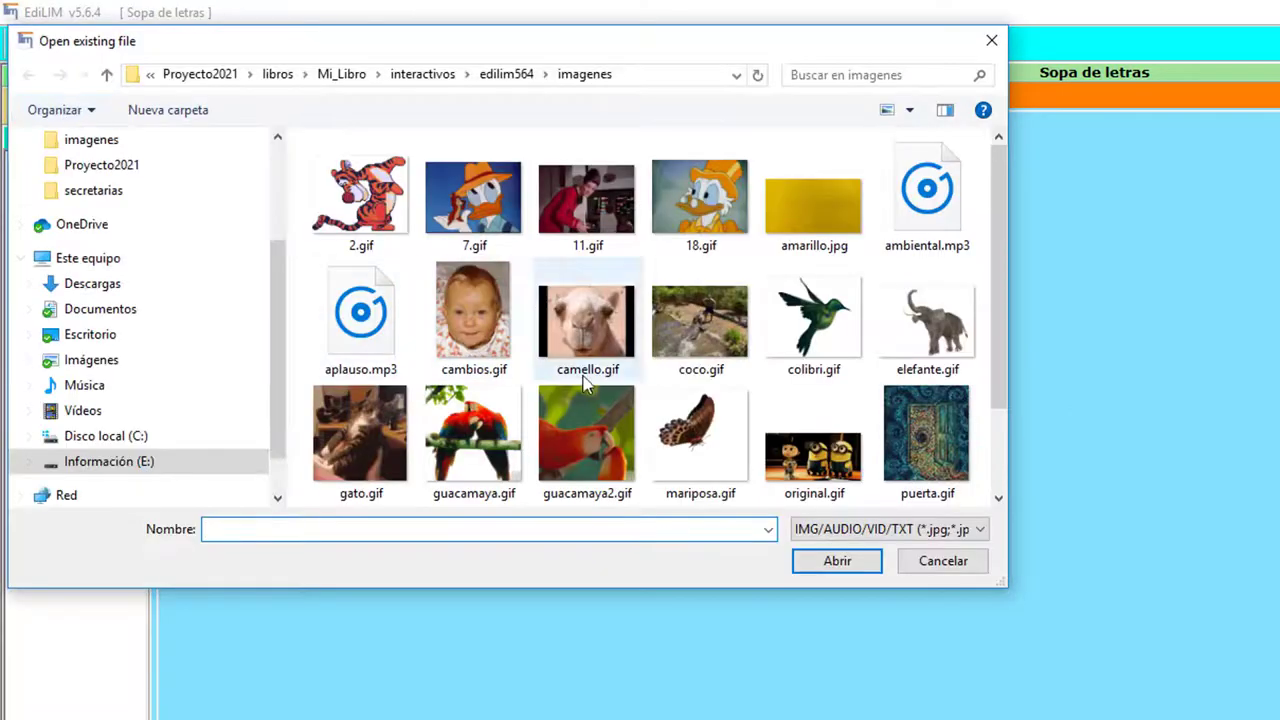
pyautogui.doubleClick(686, 374)
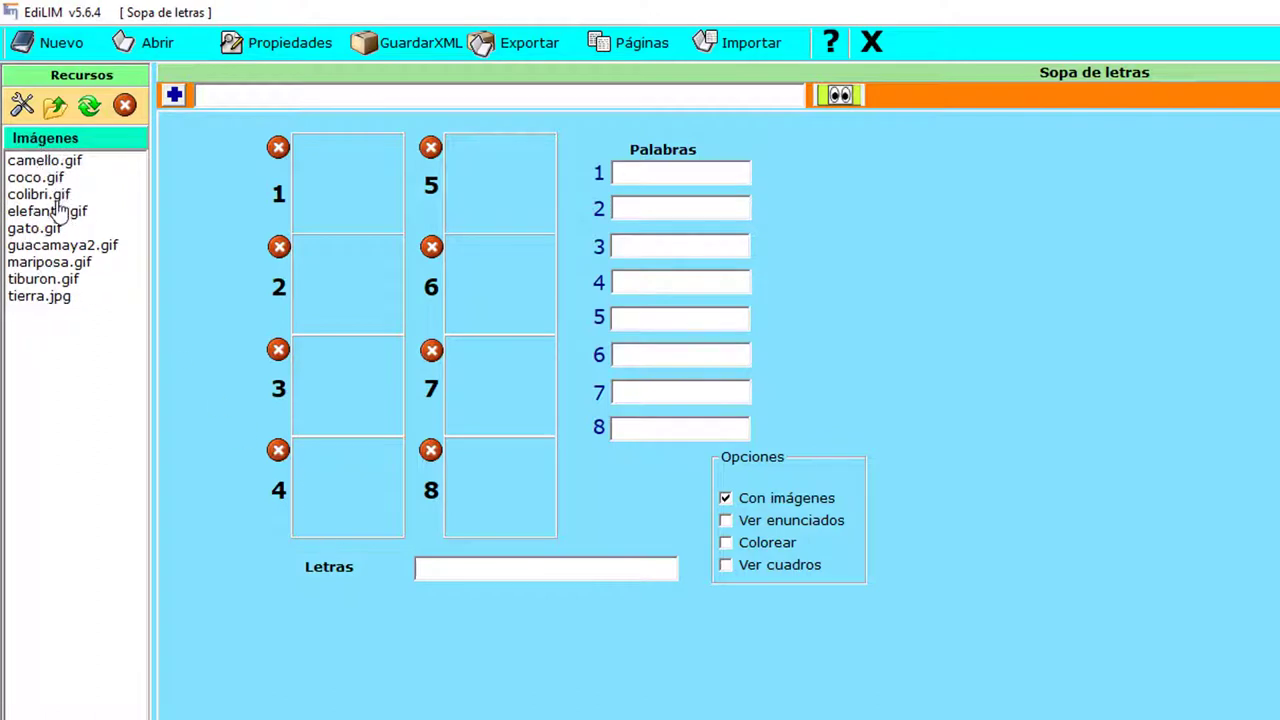
# Step: Place camello.gif in cell 1 with the word "camello" and coco.gif in cell 5 with the word "cocodrilo"
pyautogui.click(60, 163)
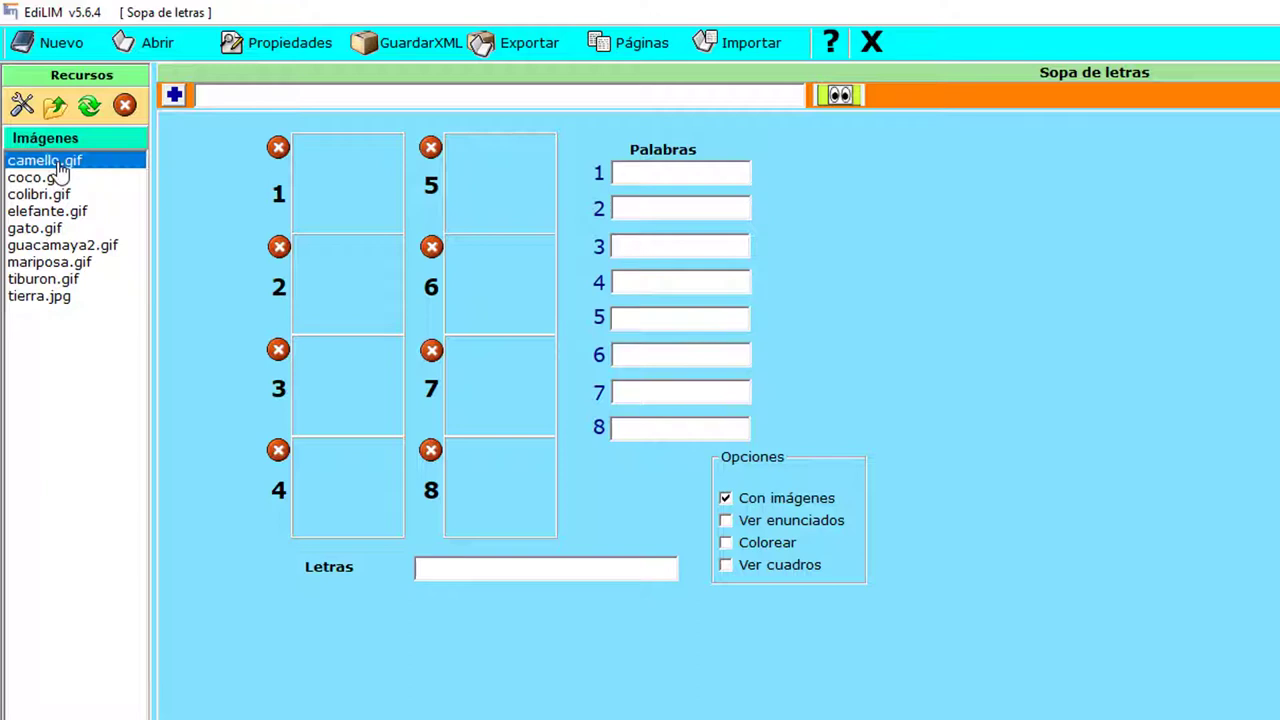
pyautogui.click(346, 199)
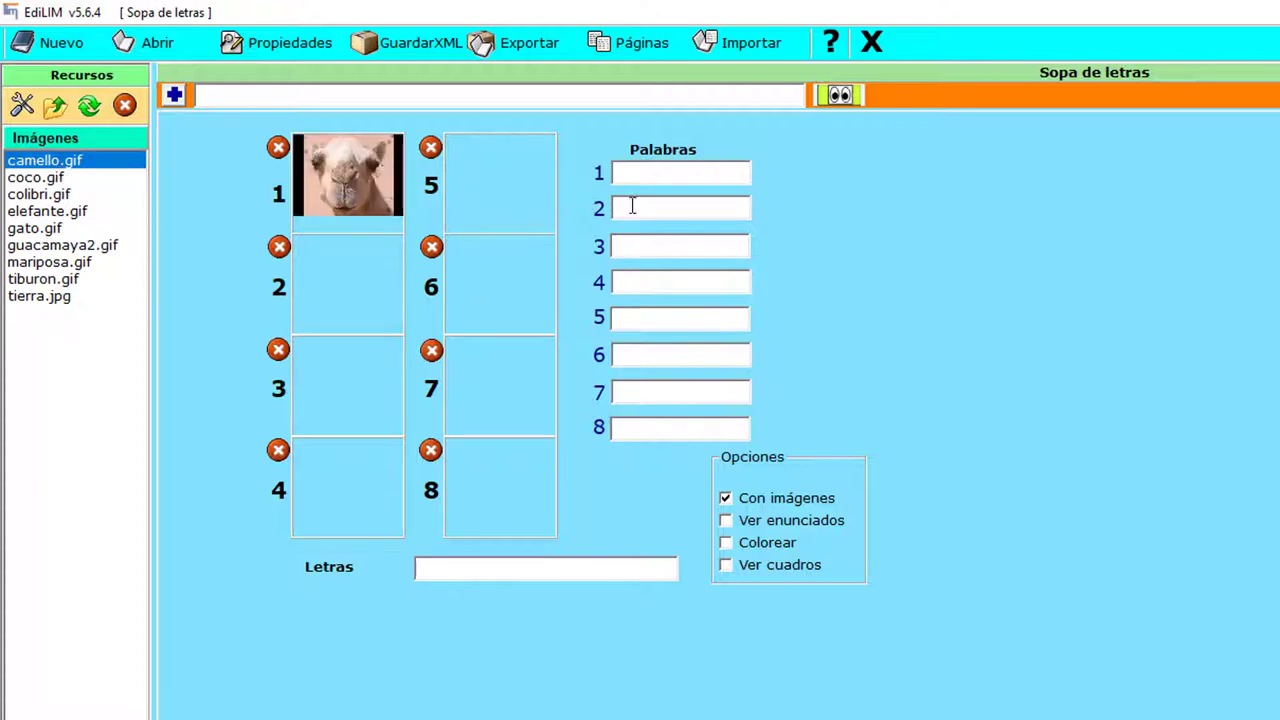
pyautogui.write('camello')
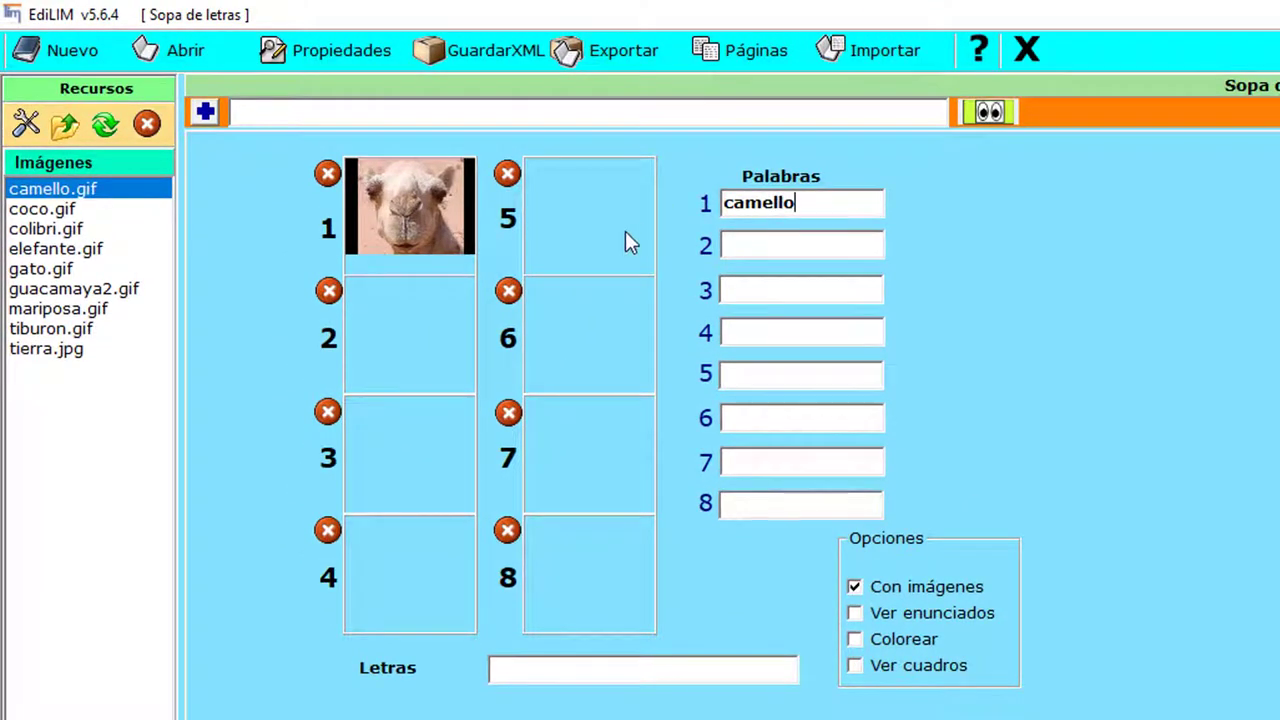
pyautogui.click(60, 211)
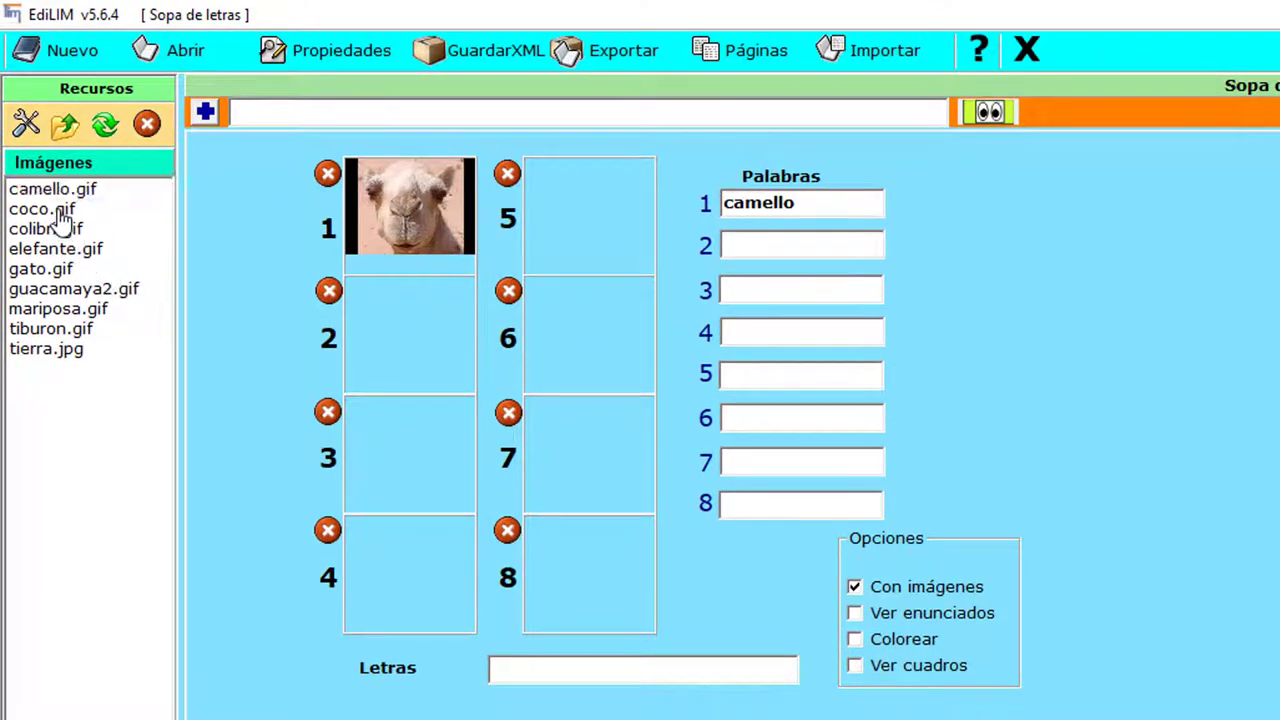
pyautogui.click(580, 245)
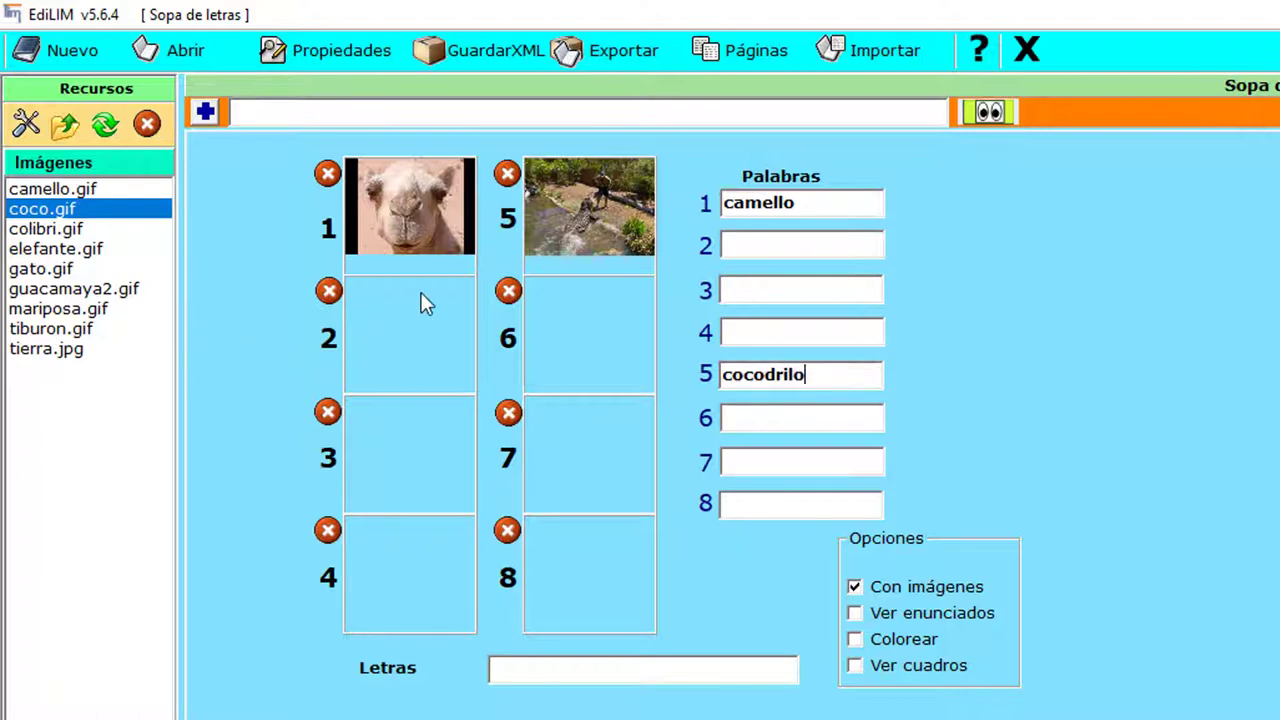
# Step: Fill the remaining cells with matching animal images and words: 2 colibrí, 3 gato, 4 tiburón, 6 elefante, 7 mariposa, 8 guacamaya
pyautogui.moveTo(25, 235); pyautogui.dragTo(428, 371)
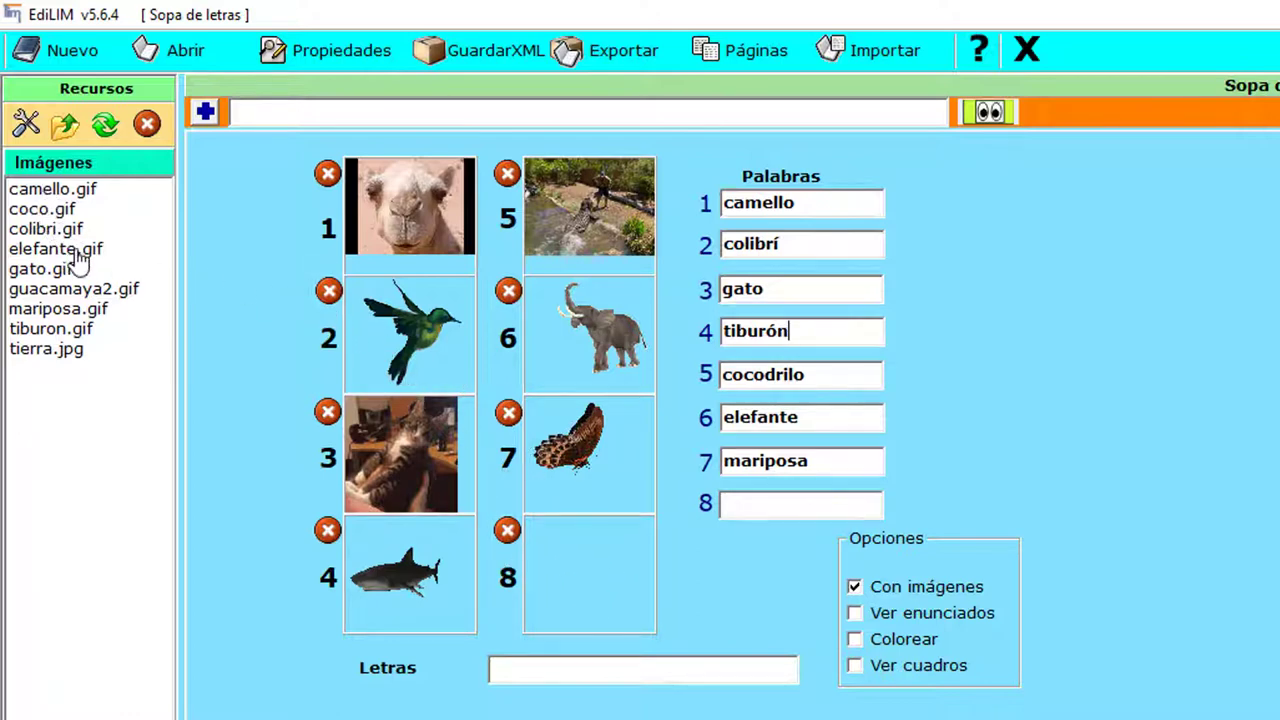
pyautogui.click(98, 292)
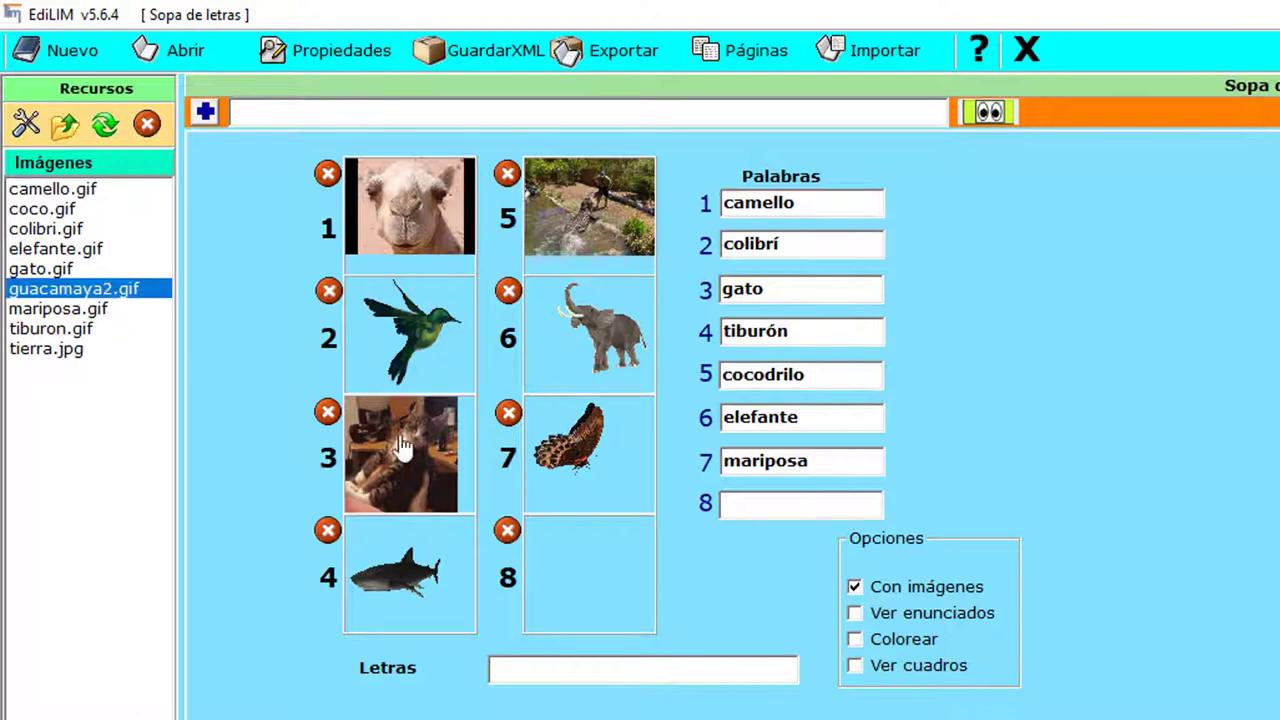
pyautogui.click(595, 560)
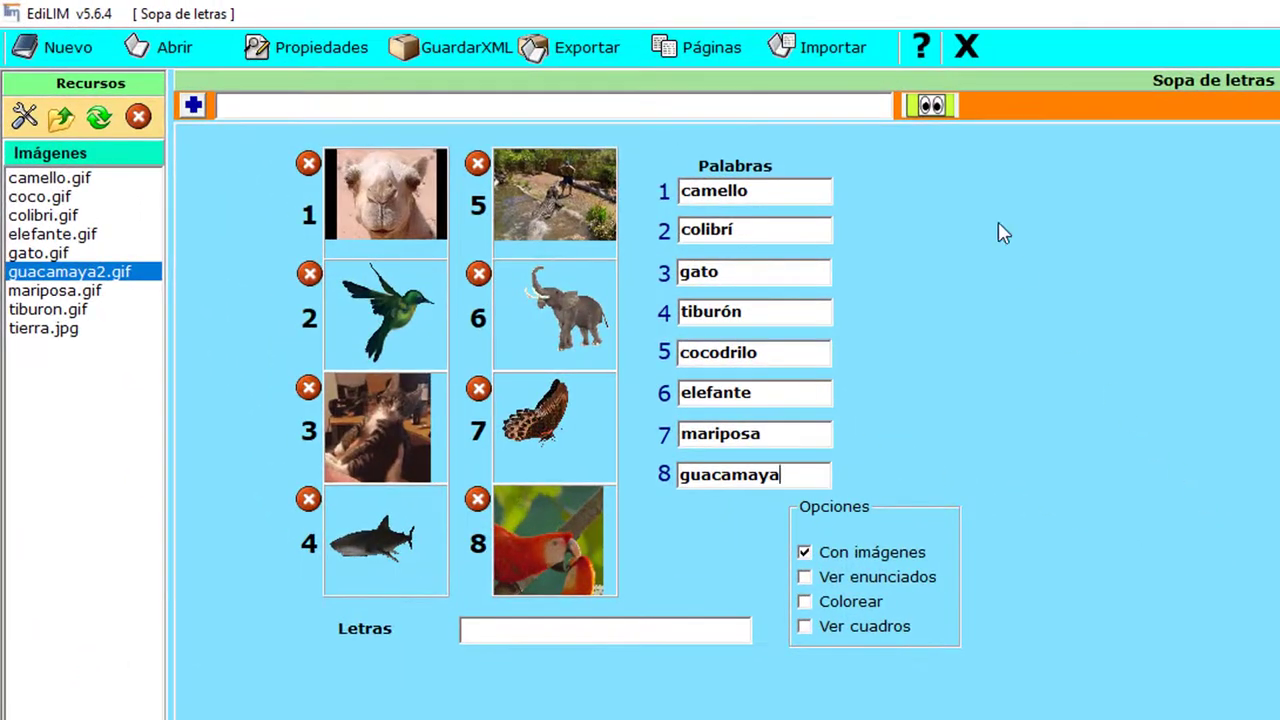
# Step: Preview the word search in the browser, mark camello, tiburón and mariposa in the grid, close the preview and return to EdiLIM
pyautogui.click(929, 106)
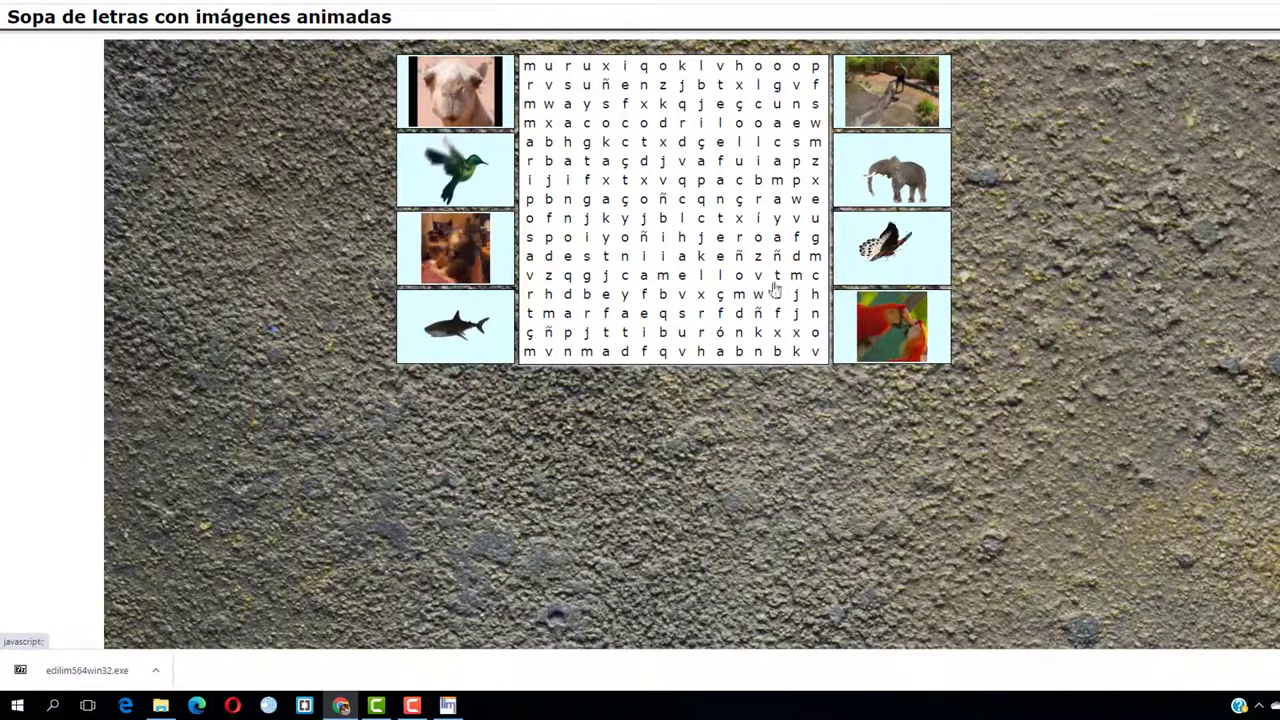
pyautogui.click(626, 282)
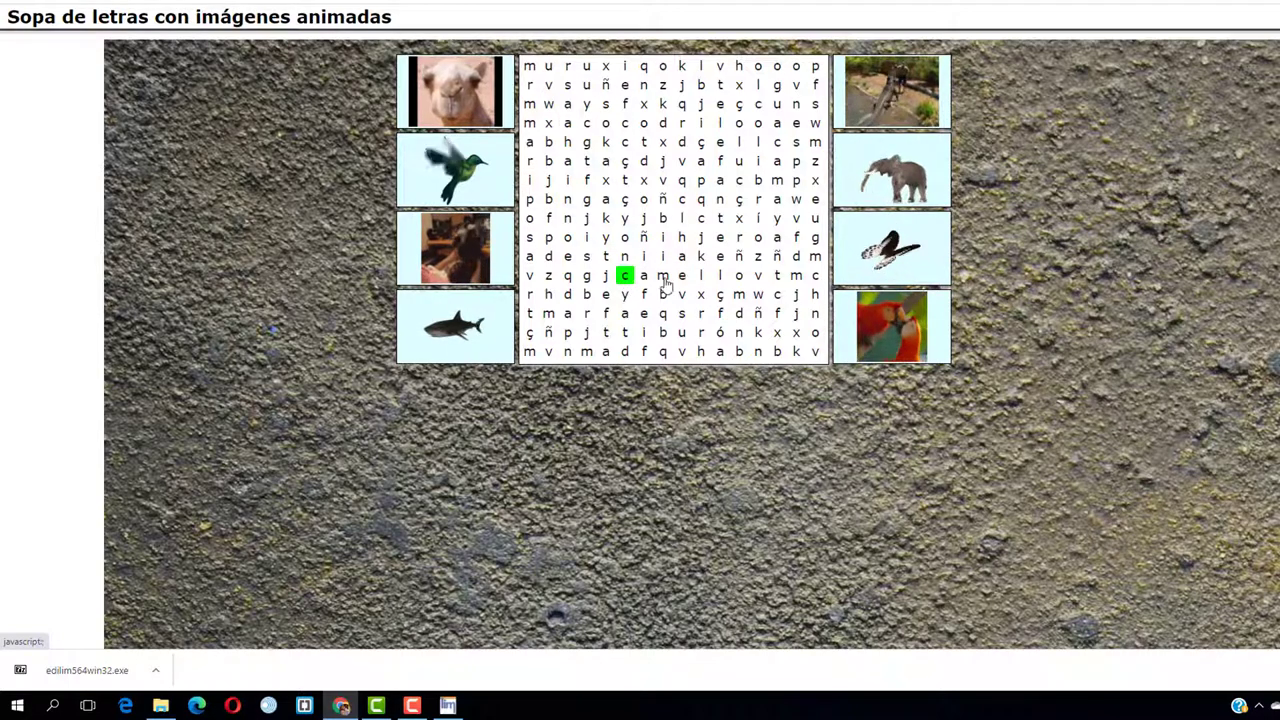
pyautogui.click(739, 282)
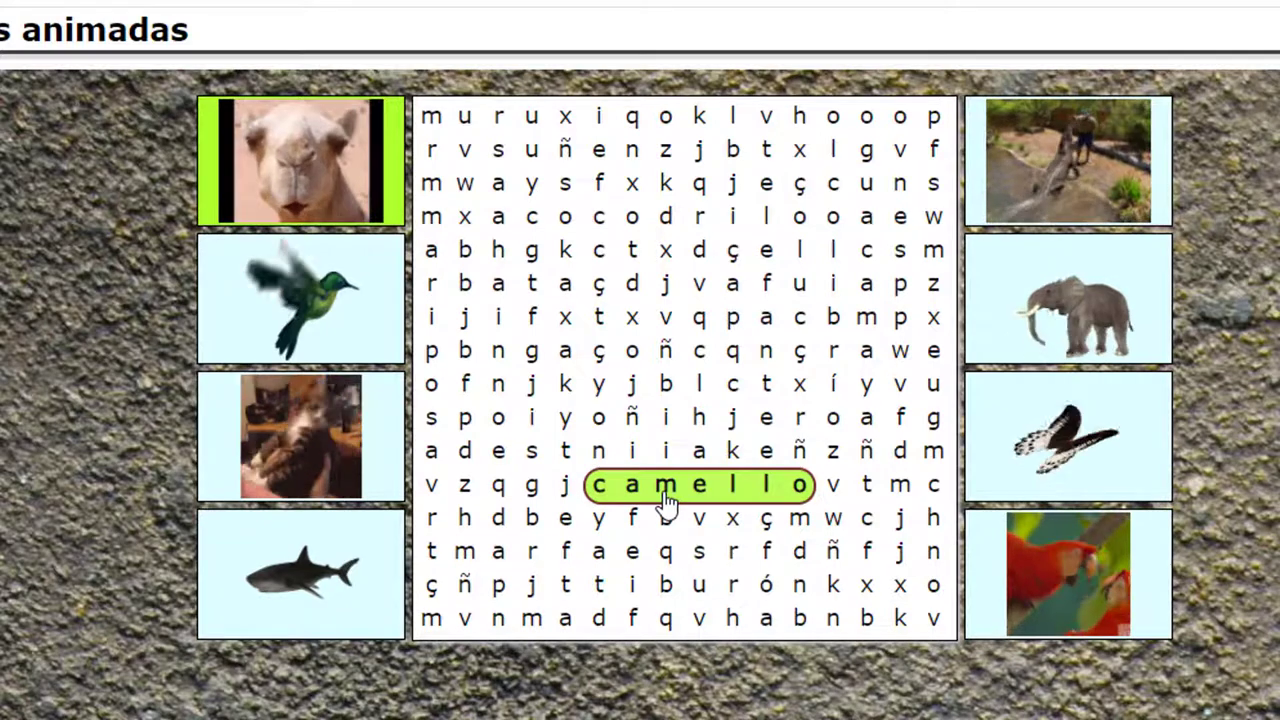
pyautogui.click(600, 588)
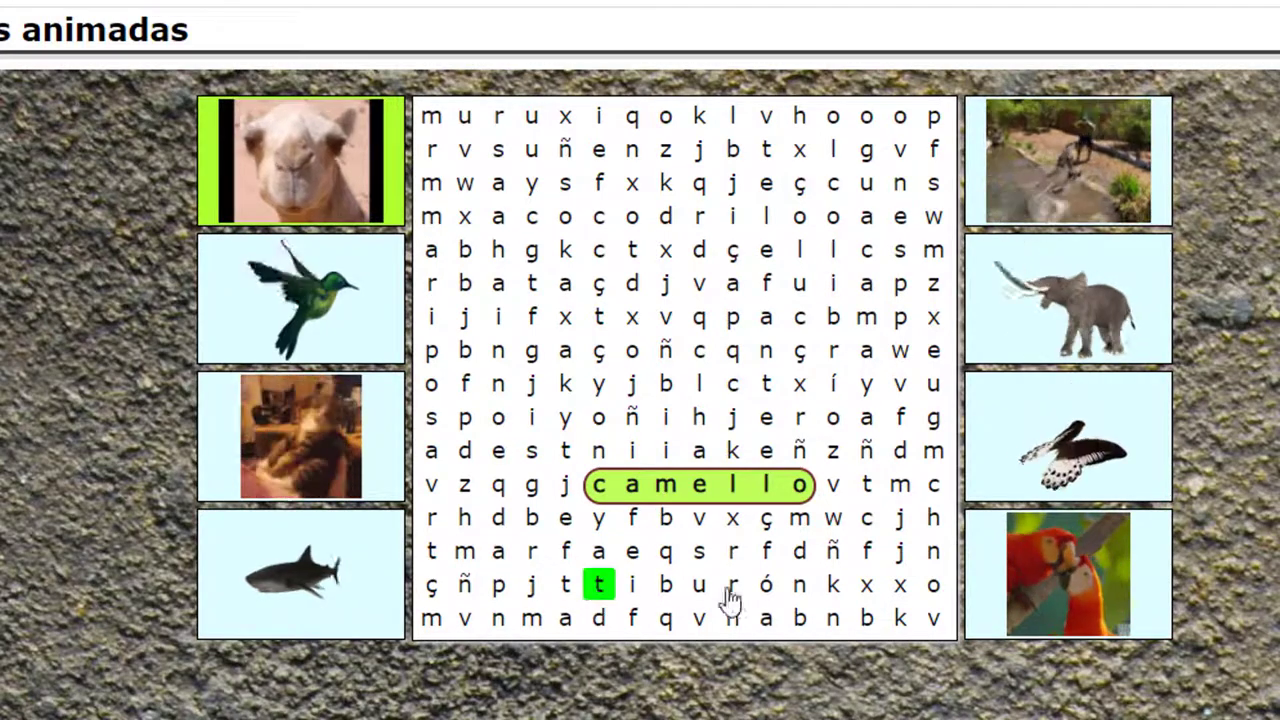
pyautogui.click(804, 590)
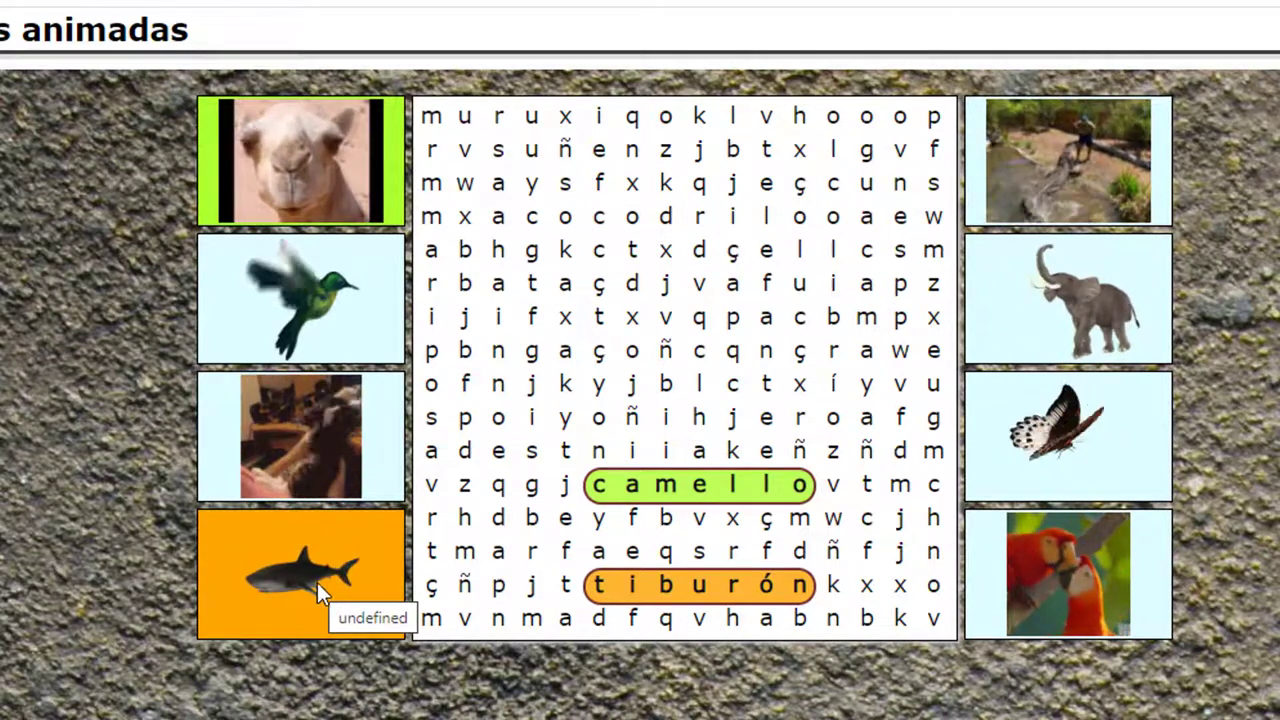
pyautogui.click(431, 216)
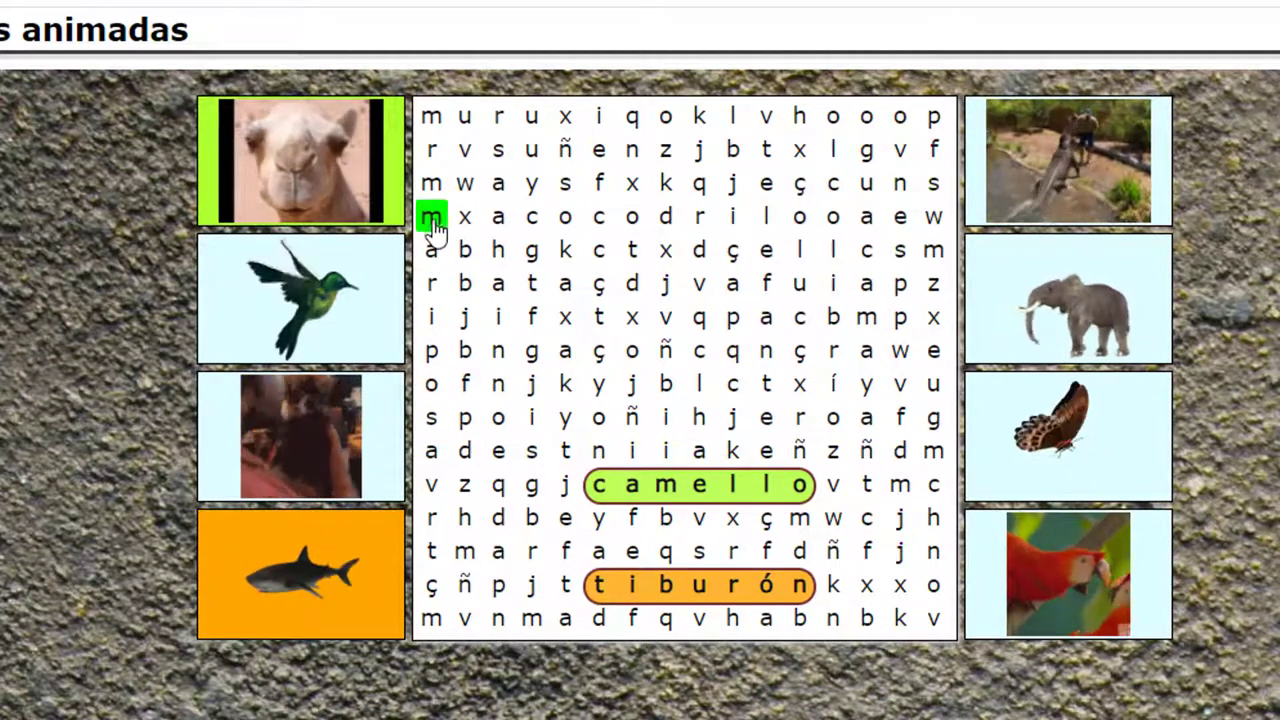
pyautogui.click(432, 452)
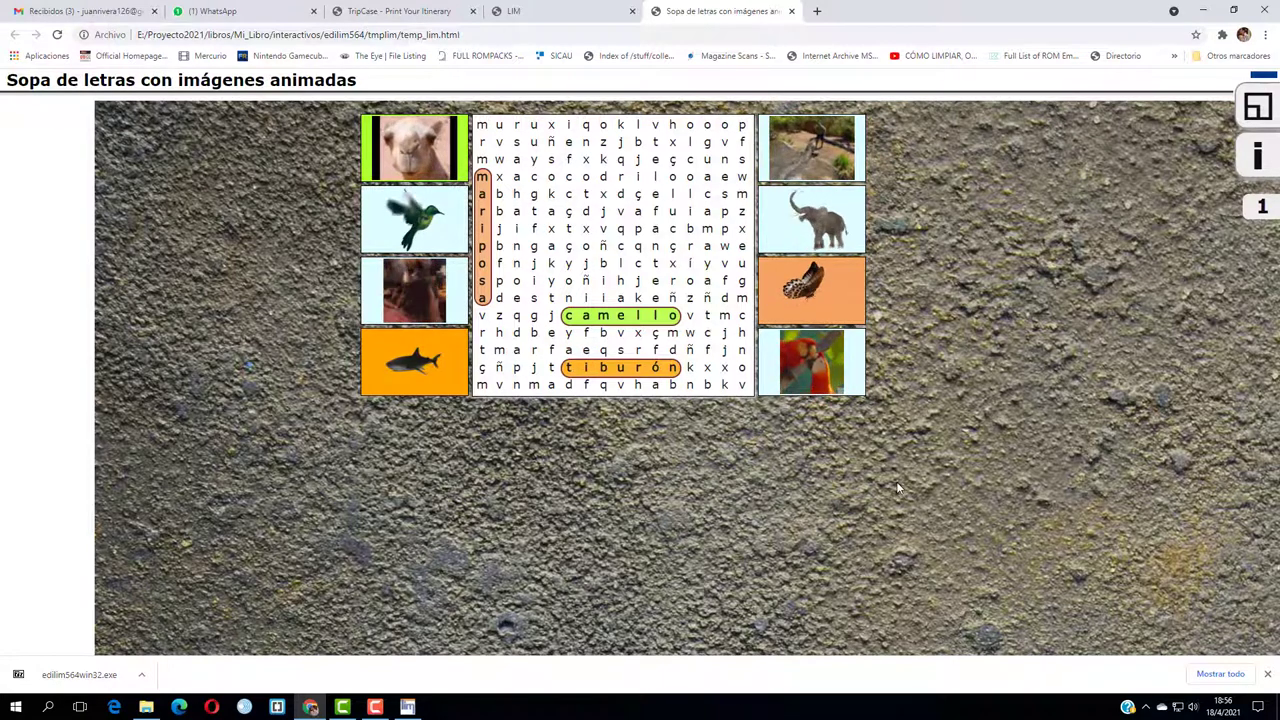
pyautogui.click(791, 11)
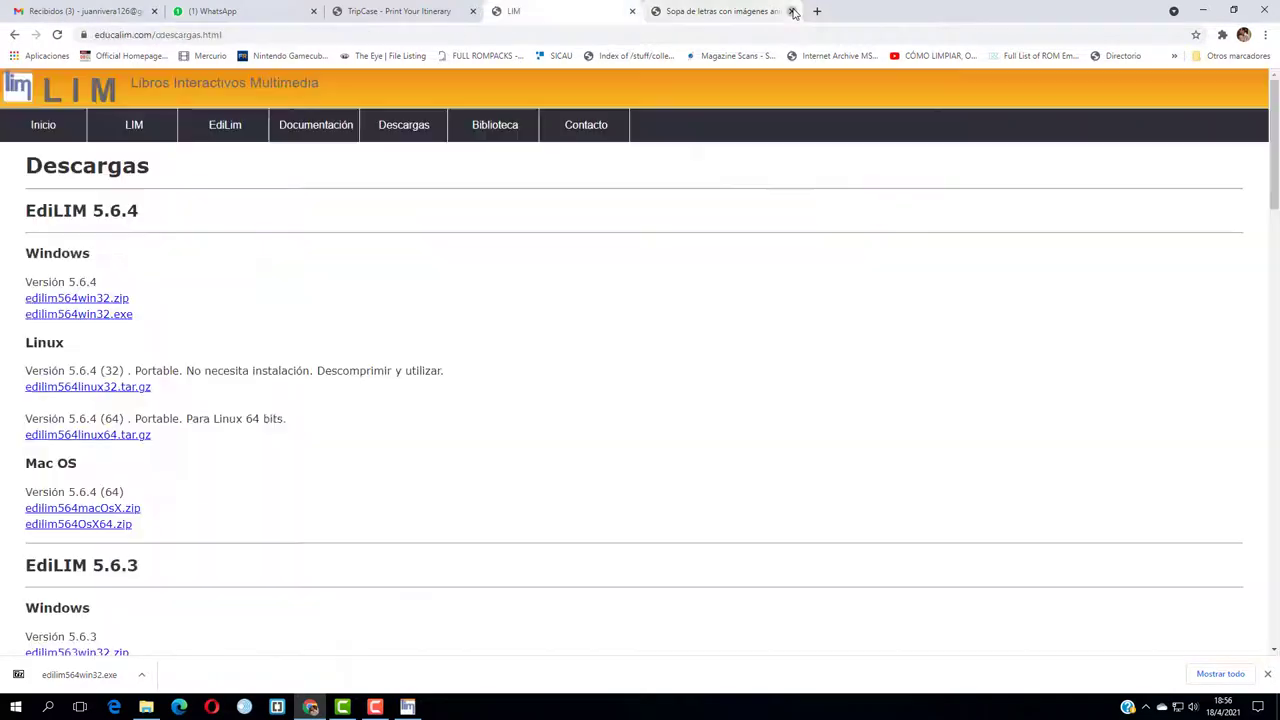
pyautogui.click(412, 709)
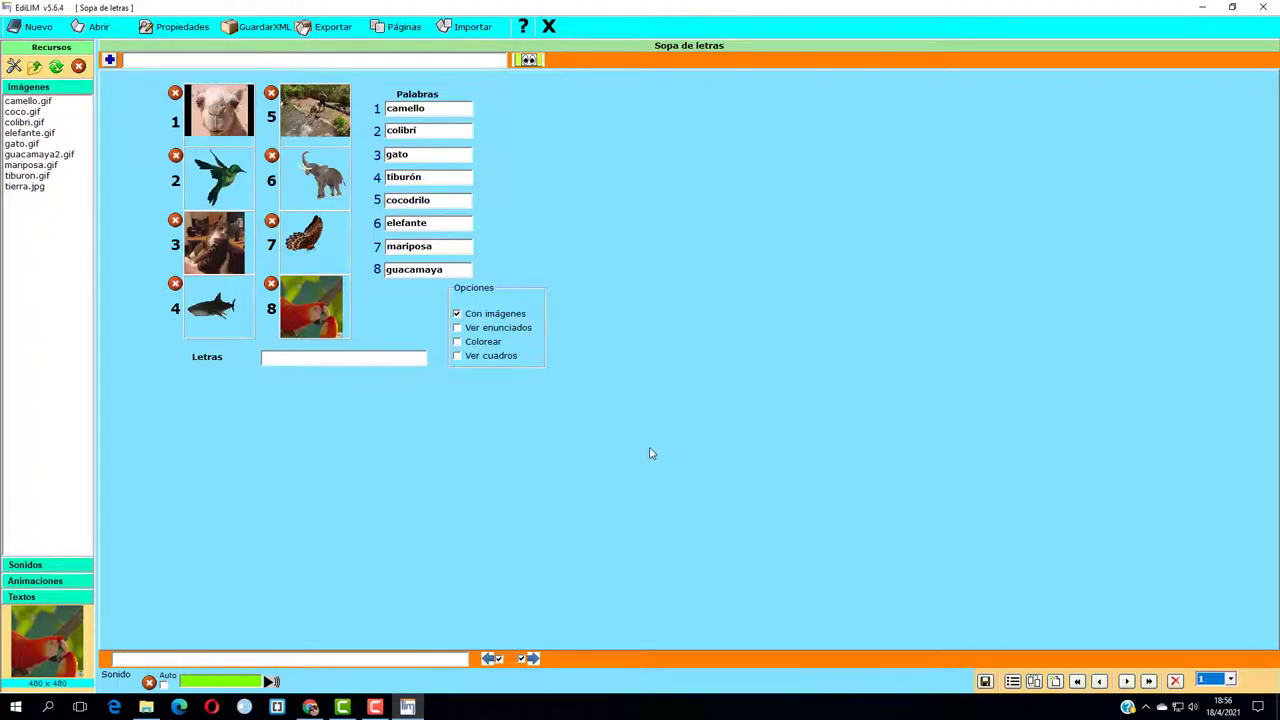
# Step: Open the book's export settings and set the destination folder to edilim564\sopa in the Mi_Libro project
pyautogui.click(333, 32)
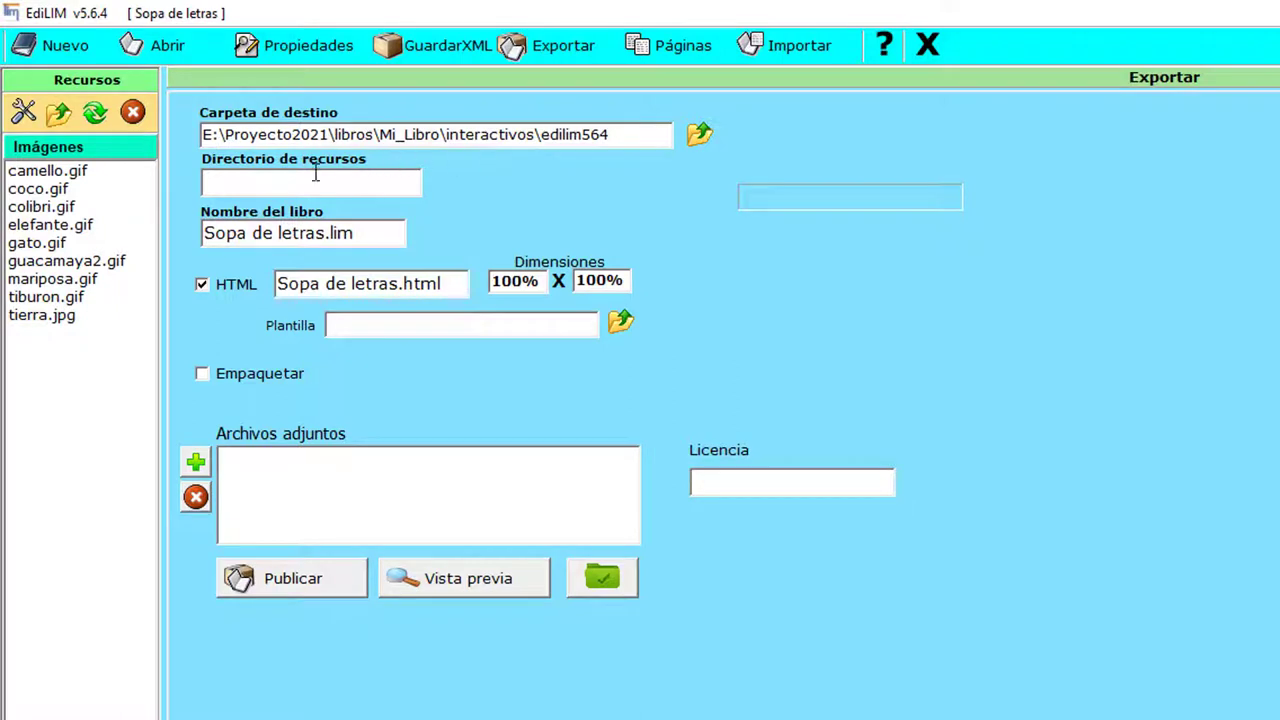
pyautogui.click(699, 133)
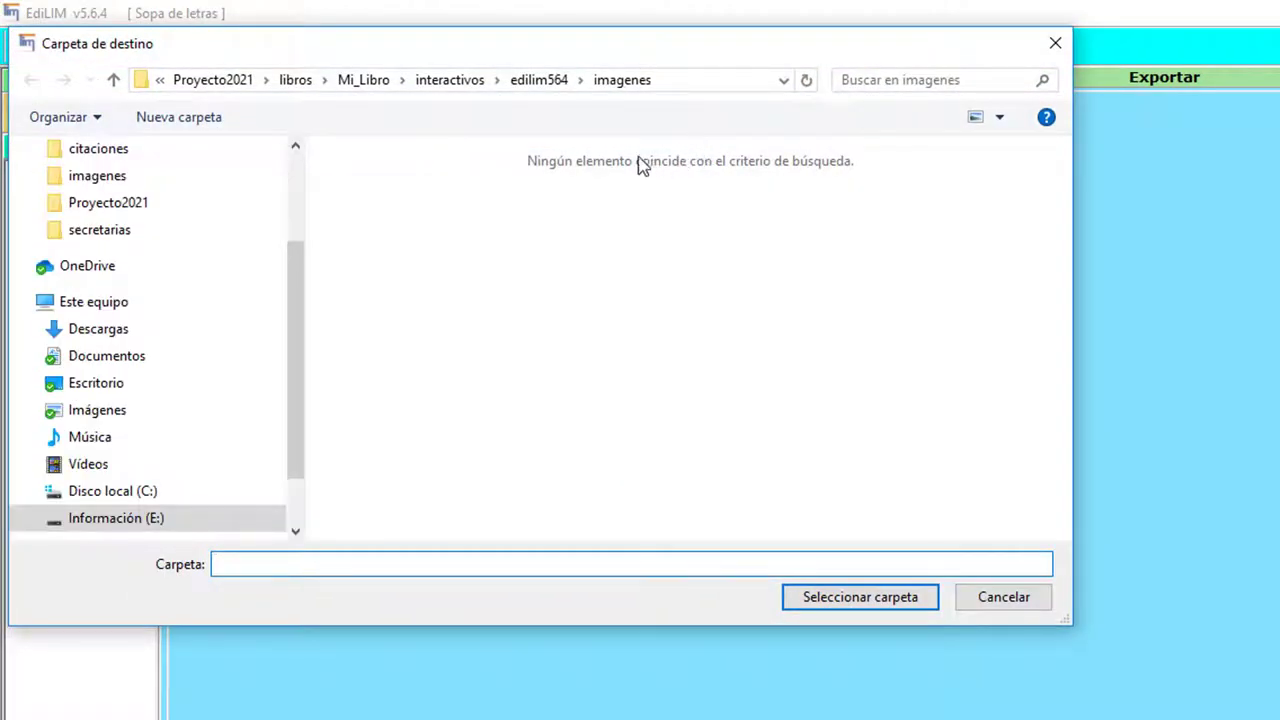
pyautogui.click(556, 86)
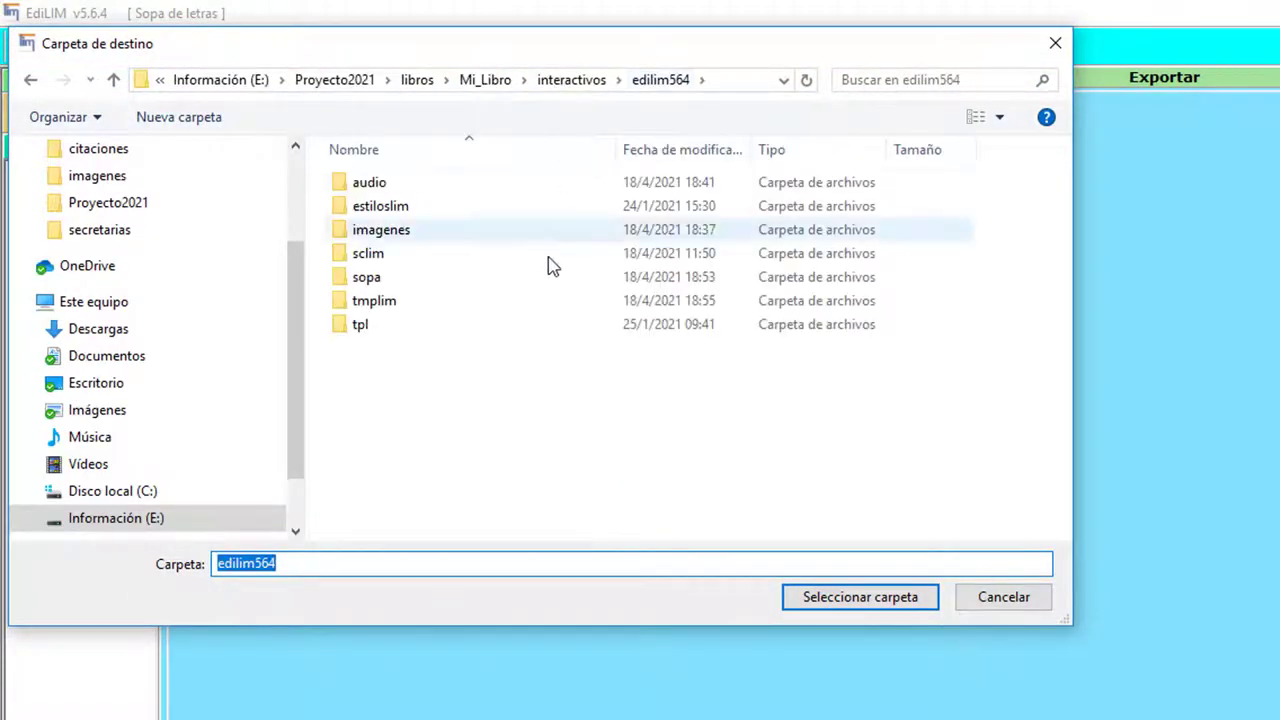
pyautogui.doubleClick(386, 286)
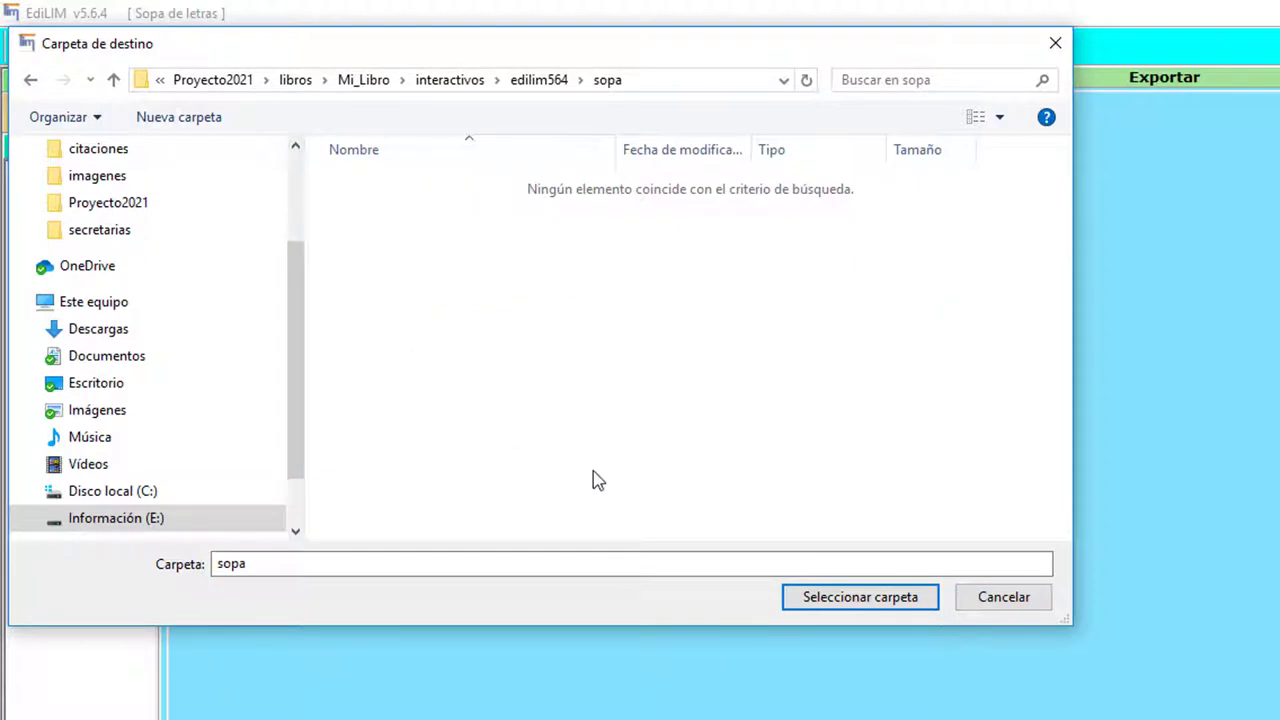
pyautogui.click(845, 603)
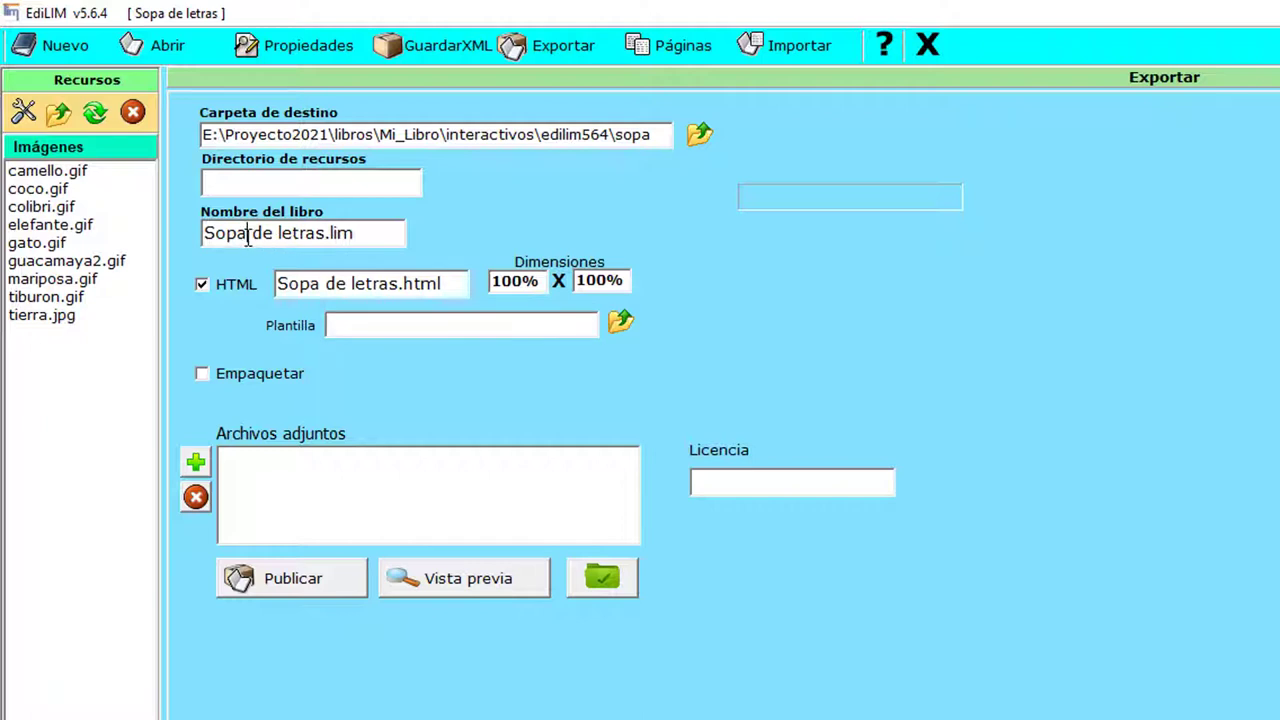
# Step: Shorten the exported book's name to Sopa.lim and publish the book
pyautogui.moveTo(265, 237); pyautogui.dragTo(325, 240)
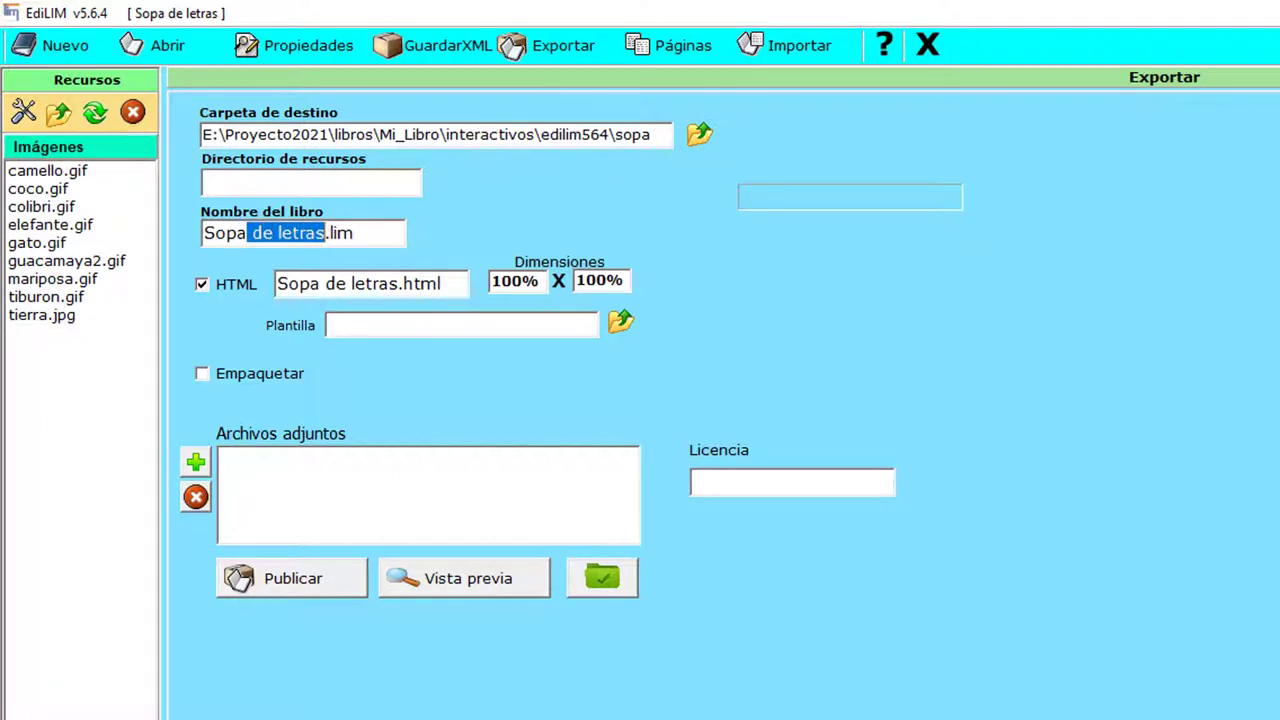
pyautogui.press('BackSpace')
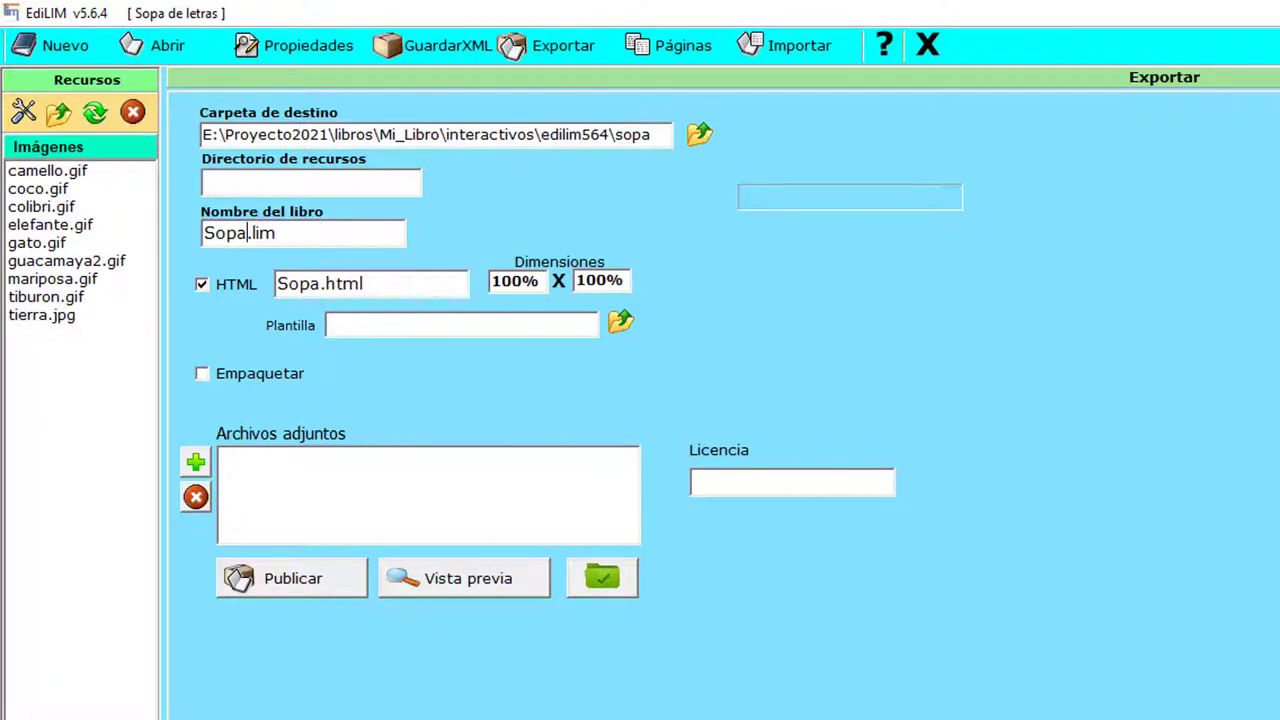
pyautogui.click(291, 598)
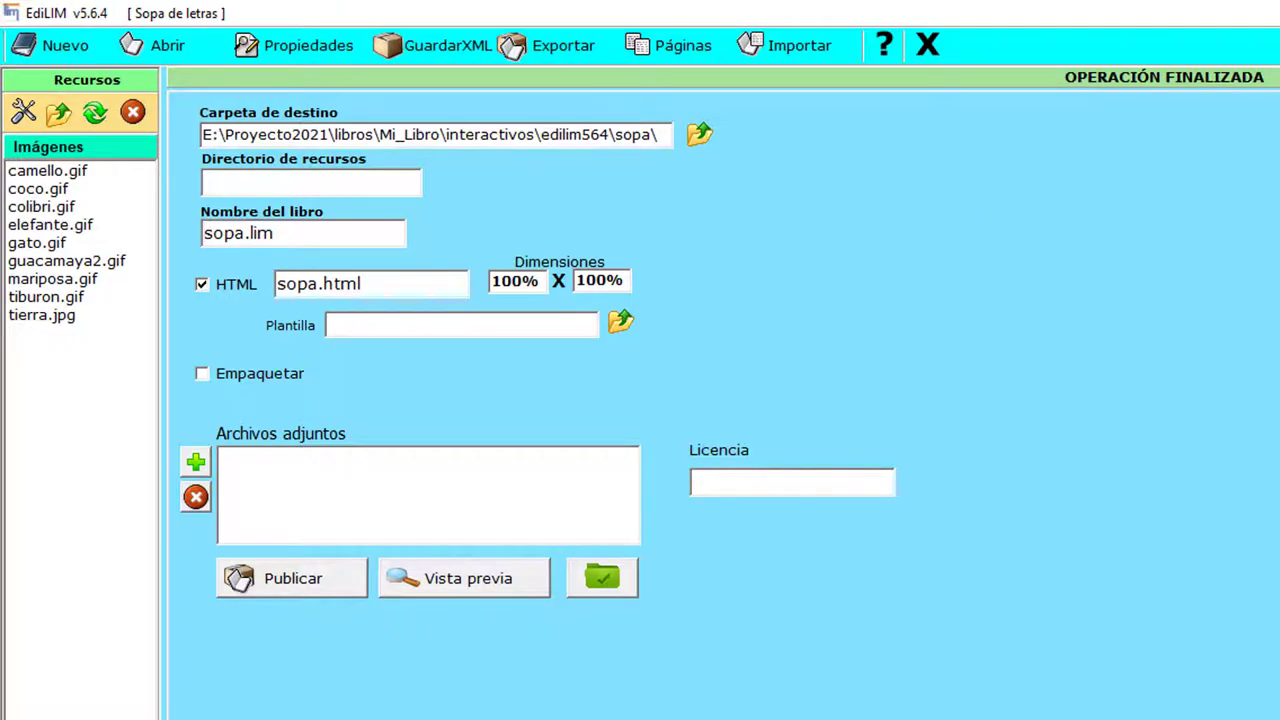
# Step: Switch to File Explorer, open the sopa folder and view sopa.html in the browser
pyautogui.hotkey('alt', 'Tab')
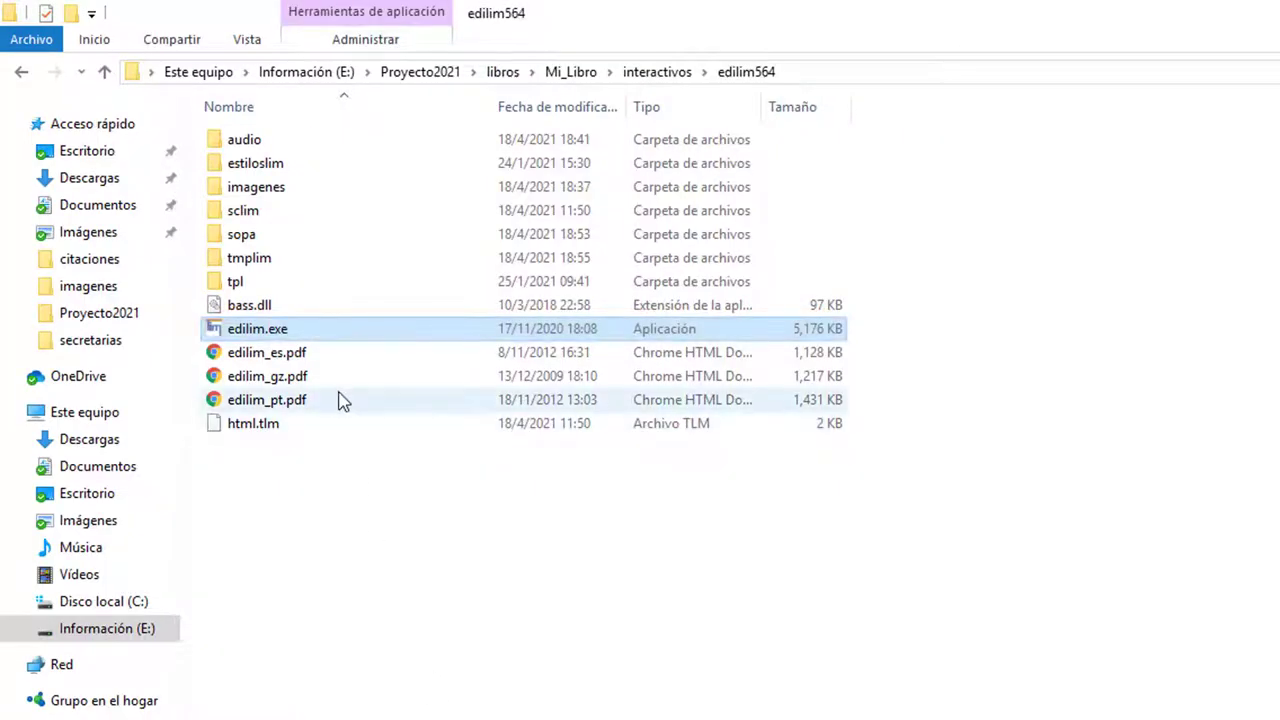
pyautogui.click(244, 240)
pyautogui.doubleClick(243, 238)
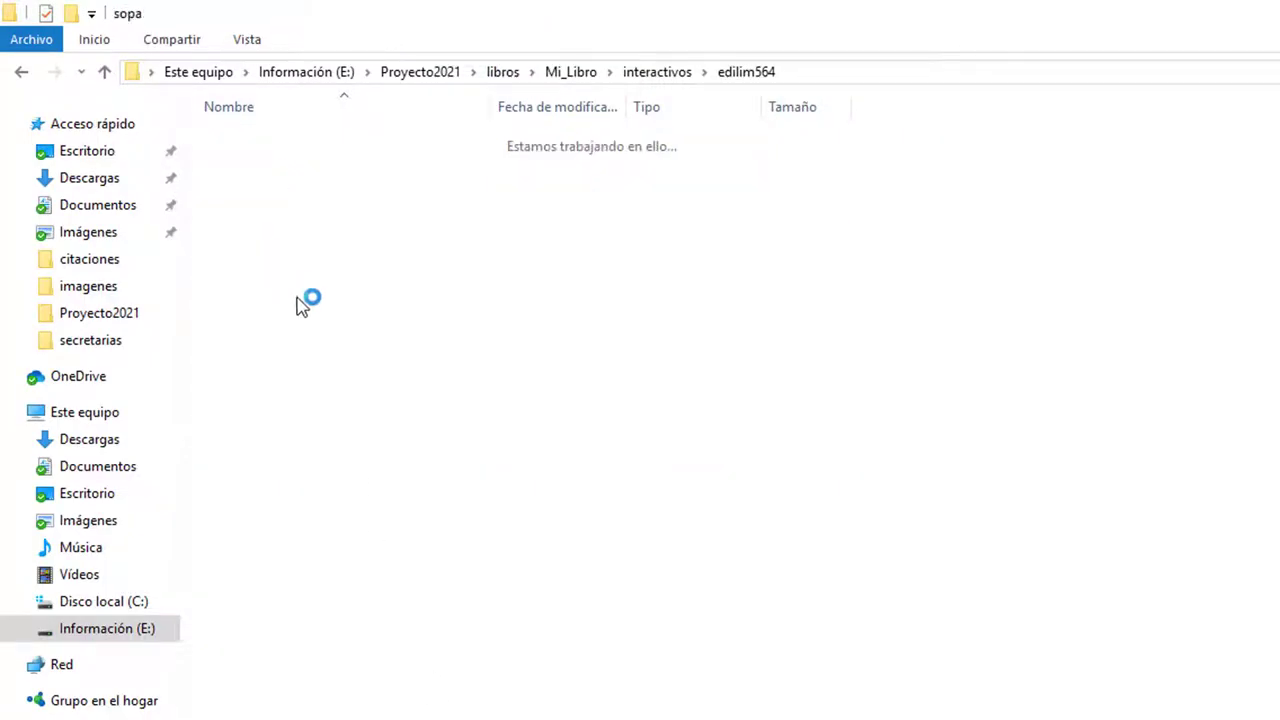
pyautogui.doubleClick(659, 325)
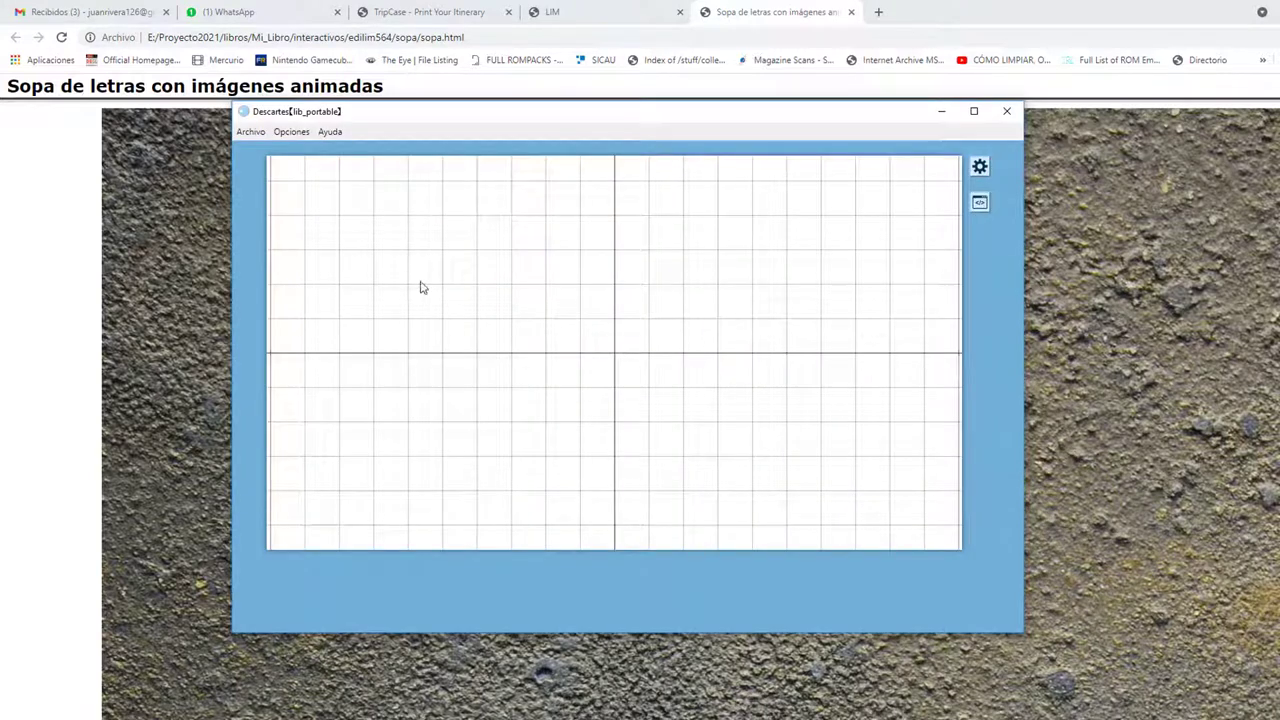
# Step: Switch to the Descartes editor and save the blank scene as index in the edilim564\sopa folder
pyautogui.click(252, 134)
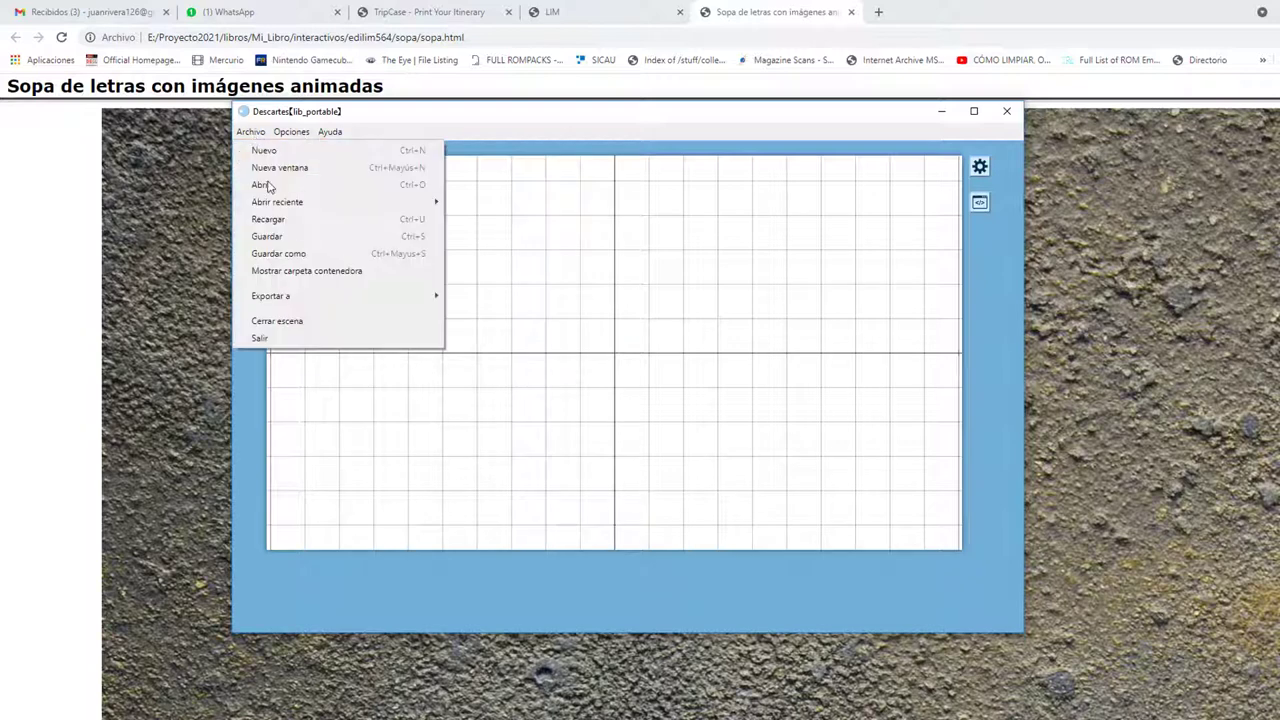
pyautogui.click(295, 260)
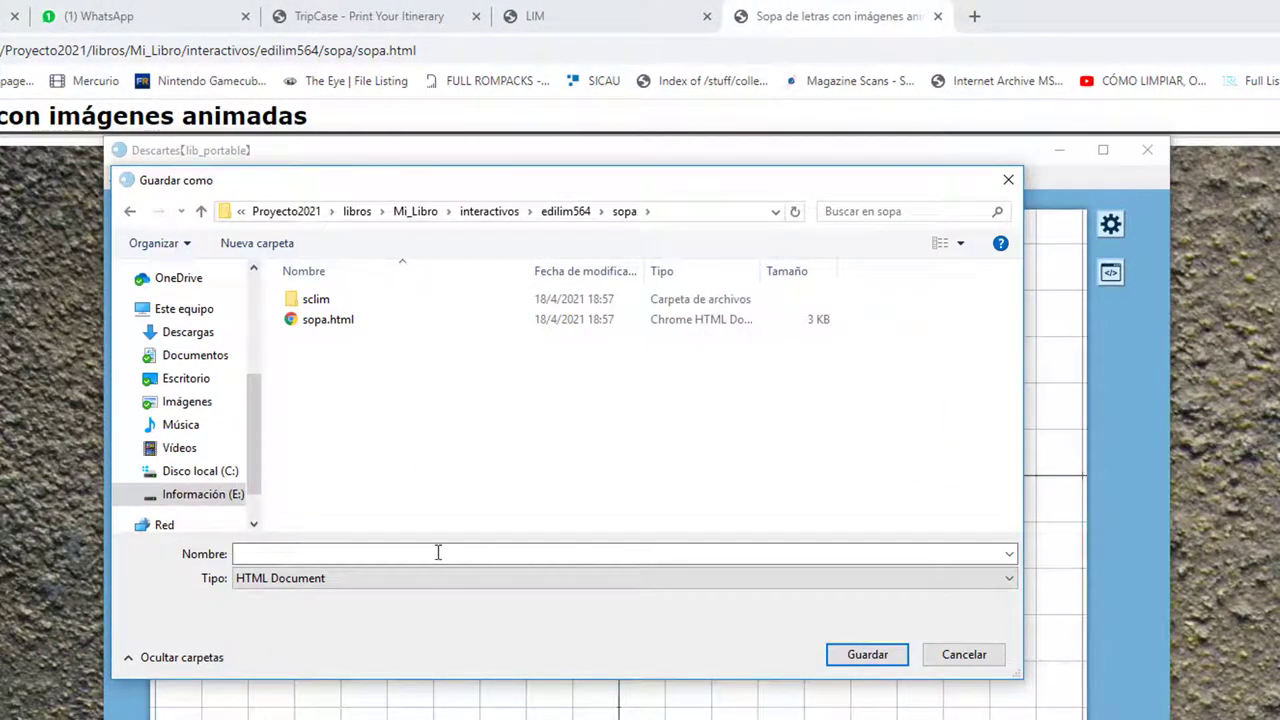
pyautogui.click(286, 554)
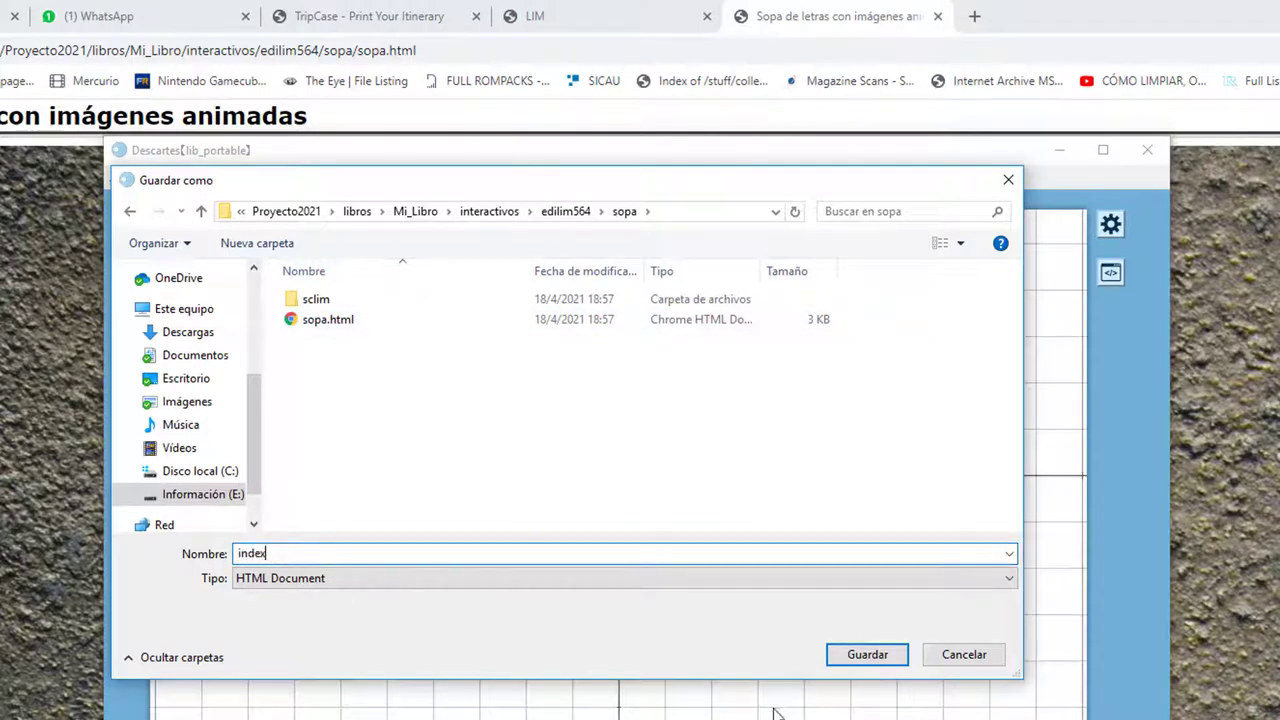
pyautogui.click(845, 656)
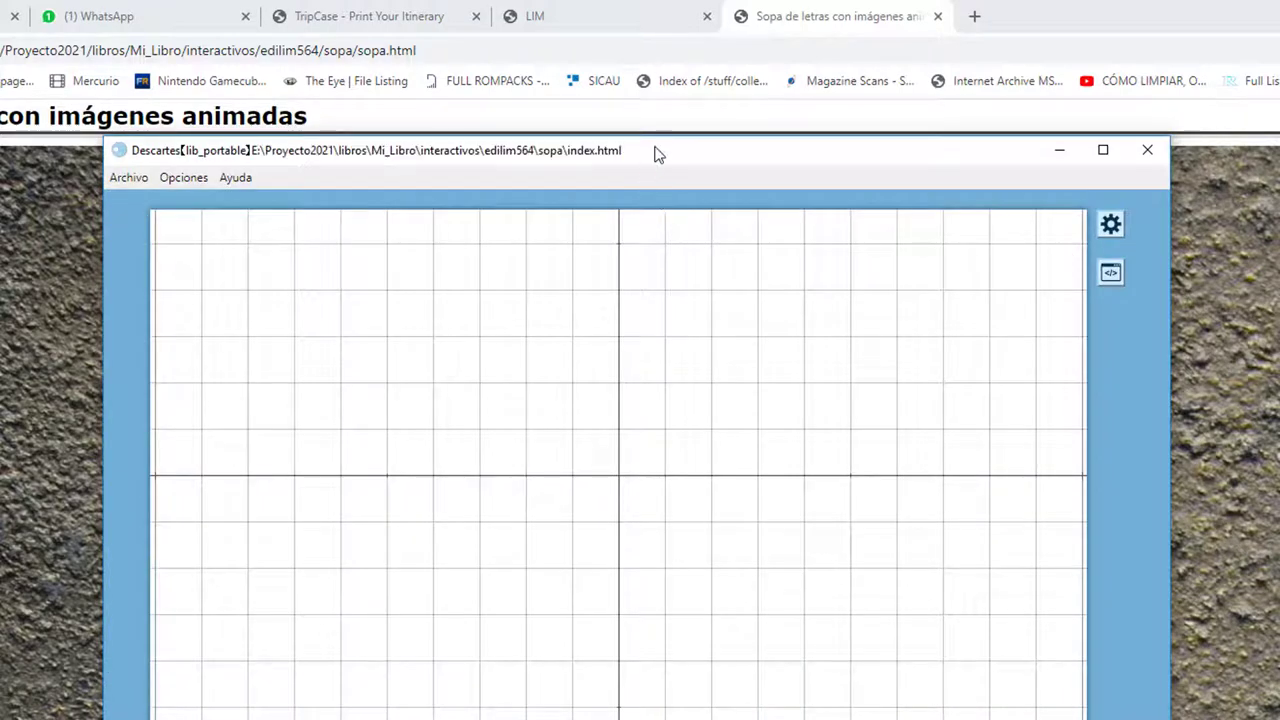
# Step: Open the scene's configuration and add an HTMLIFrame space named E2
pyautogui.moveTo(582, 160); pyautogui.dragTo(350, 156)
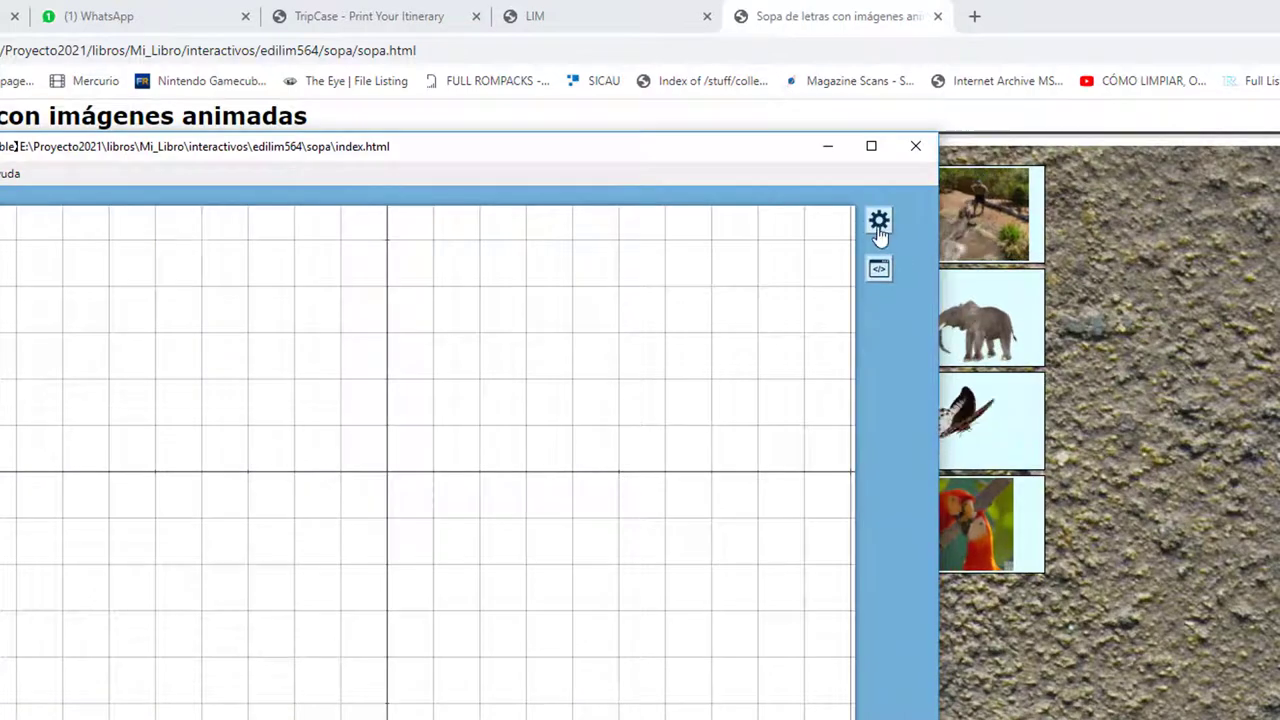
pyautogui.click(880, 228)
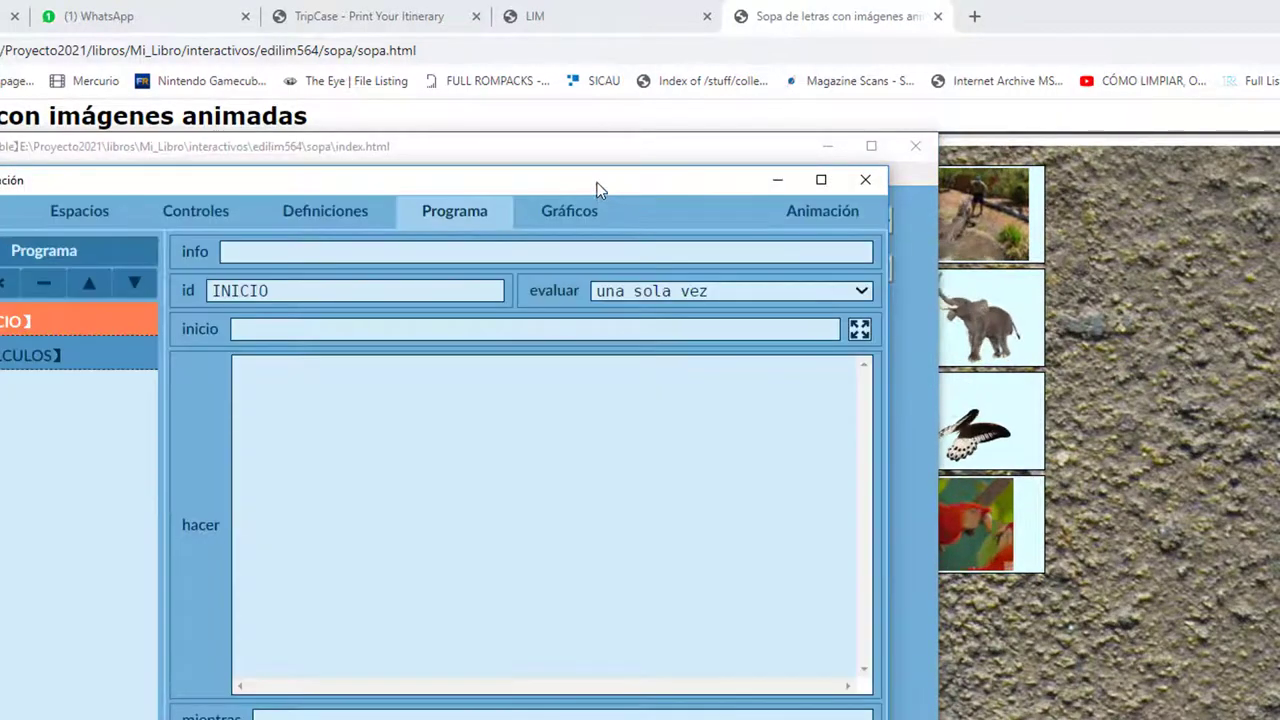
pyautogui.moveTo(597, 189); pyautogui.dragTo(1237, 190)
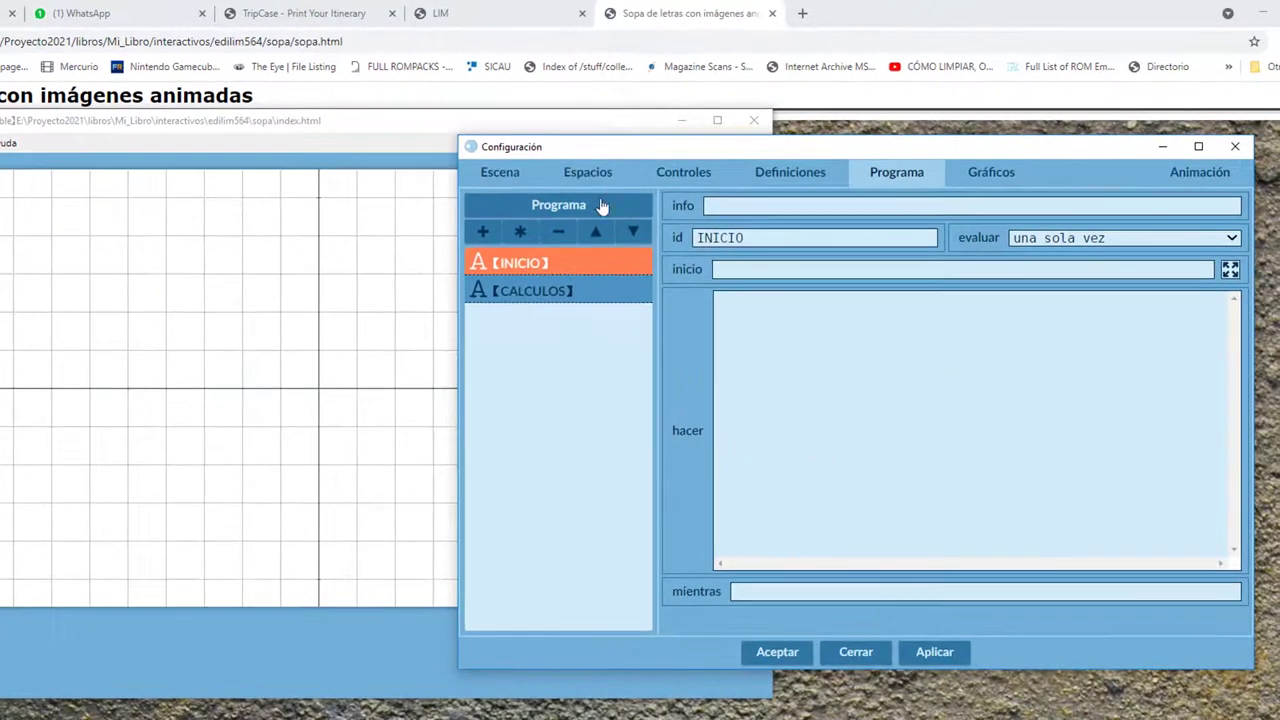
pyautogui.click(587, 172)
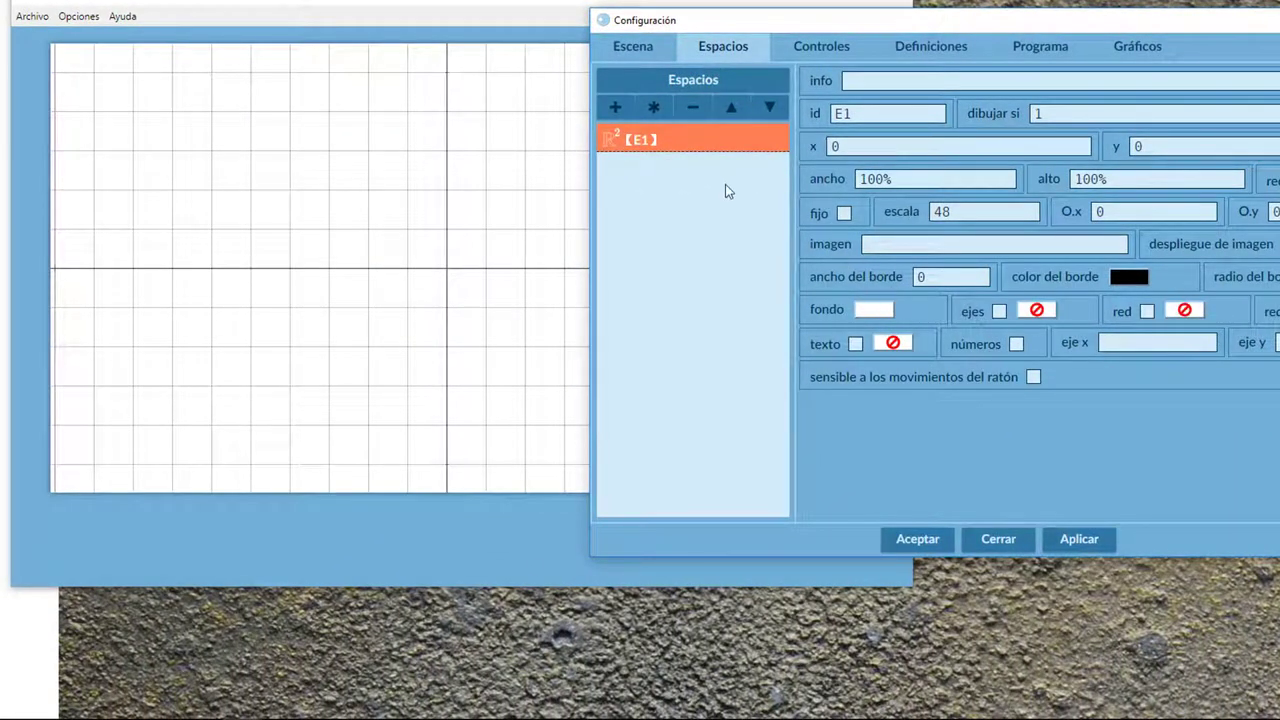
pyautogui.click(615, 108)
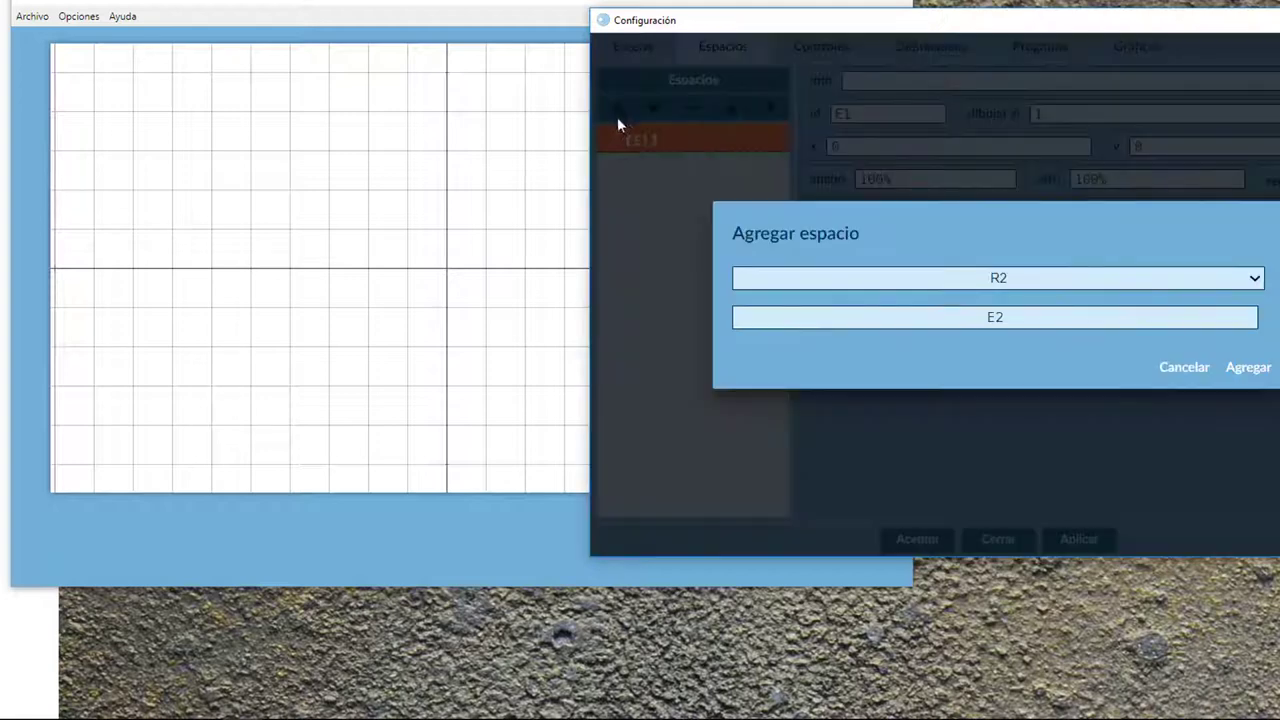
pyautogui.click(1256, 280)
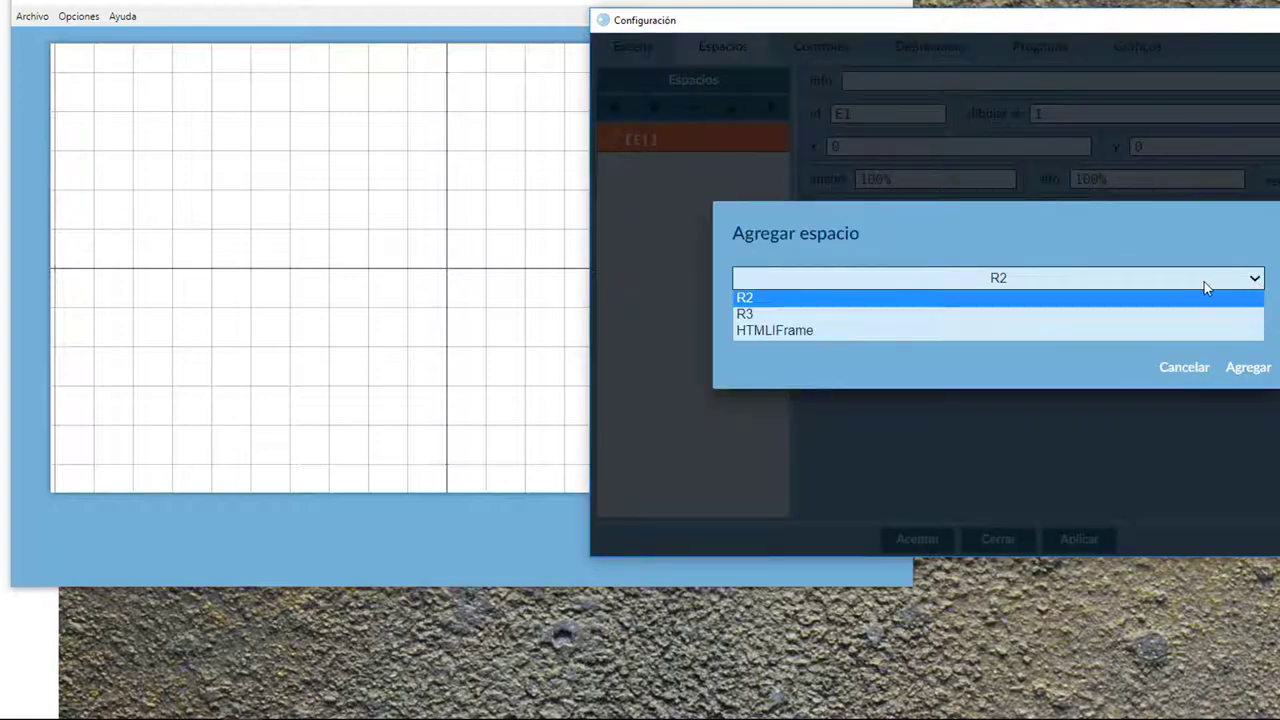
pyautogui.click(840, 330)
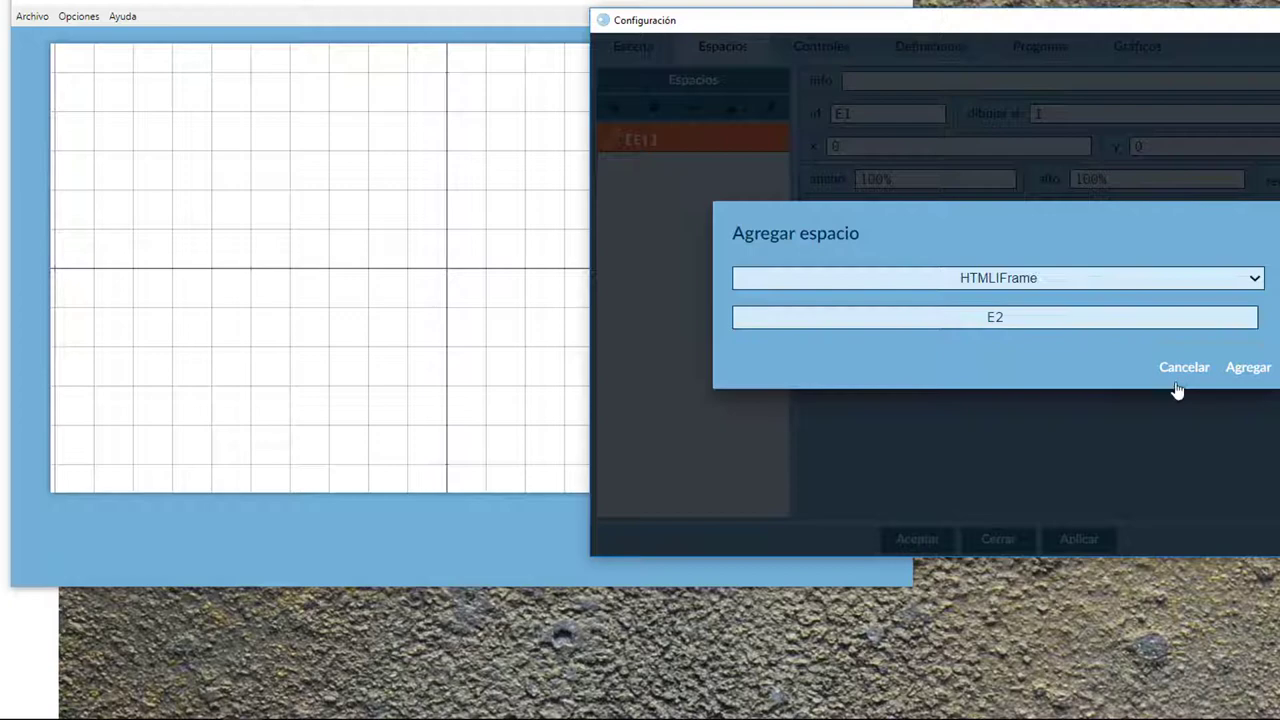
pyautogui.click(1246, 368)
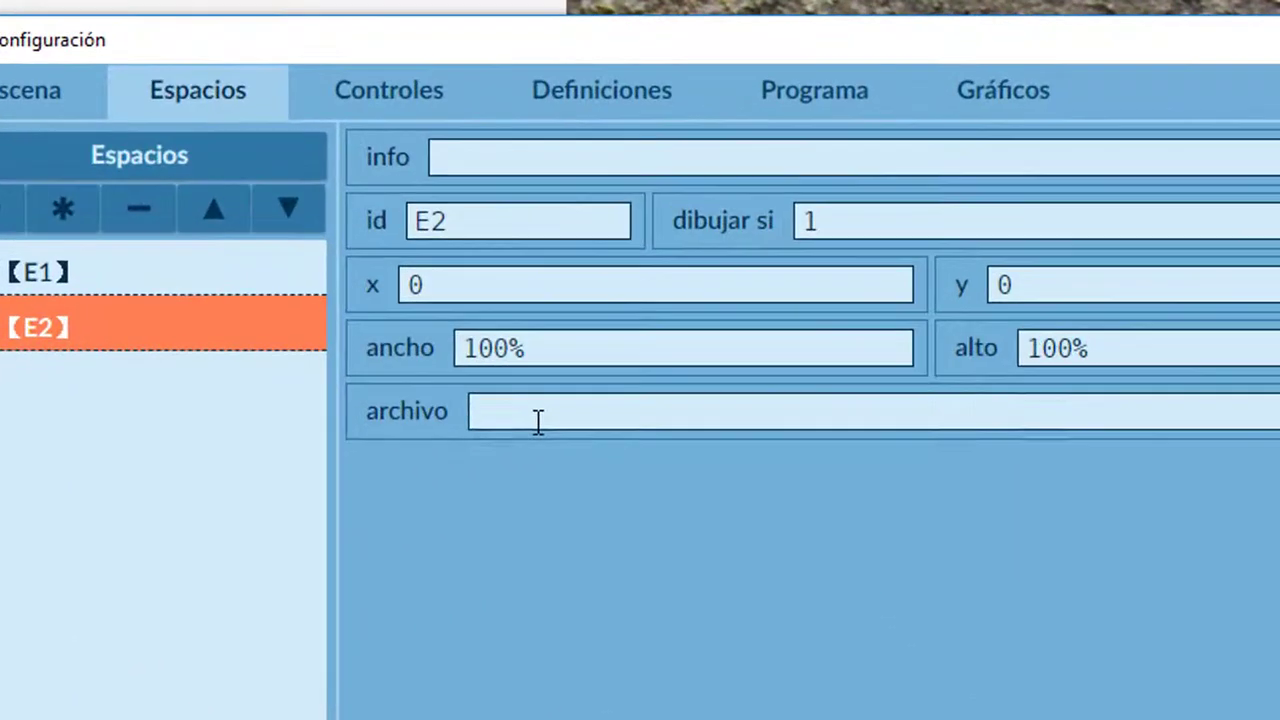
# Step: Set the file of space E2 to sopa.html and apply the change
pyautogui.click(898, 212)
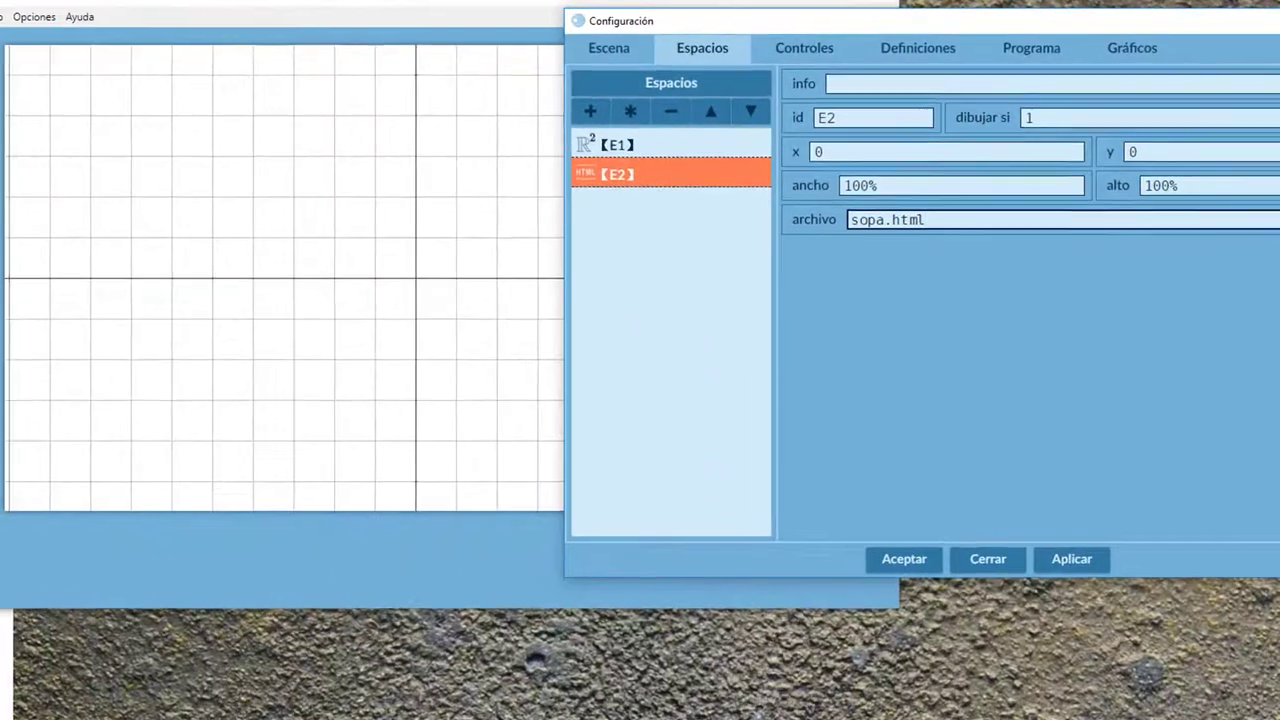
pyautogui.tripleClick(540, 412)
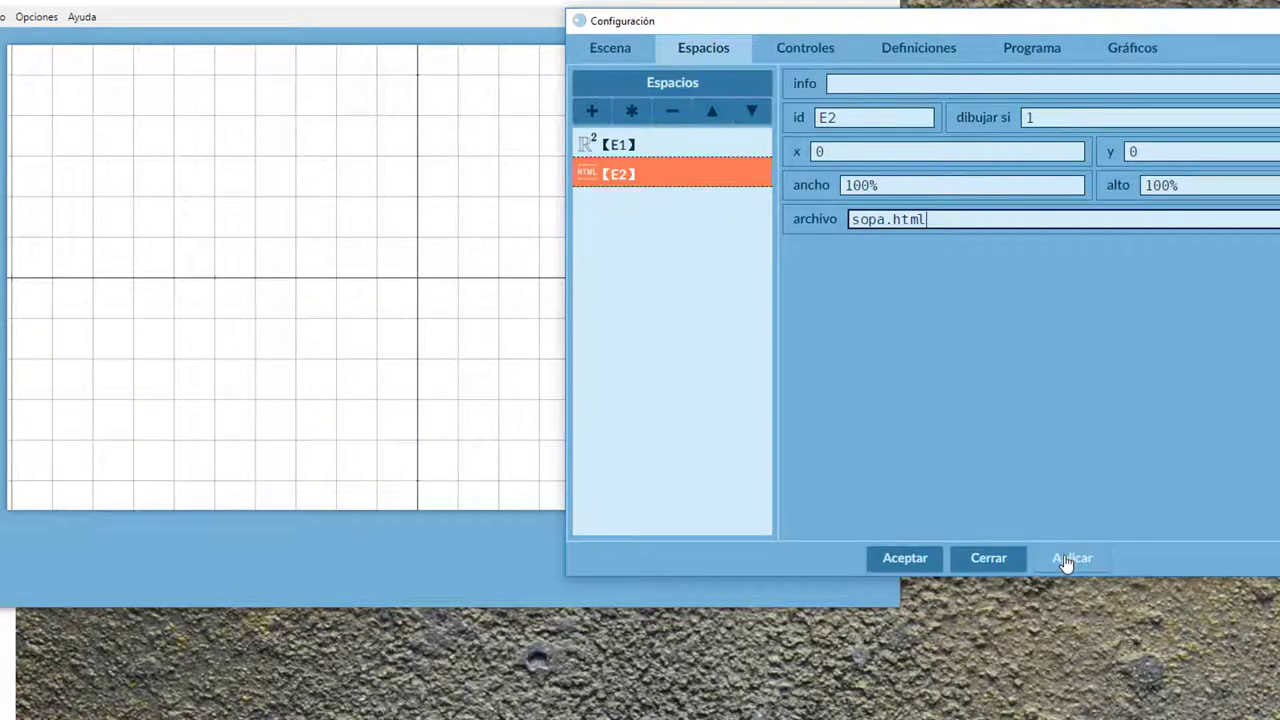
pyautogui.click(1068, 559)
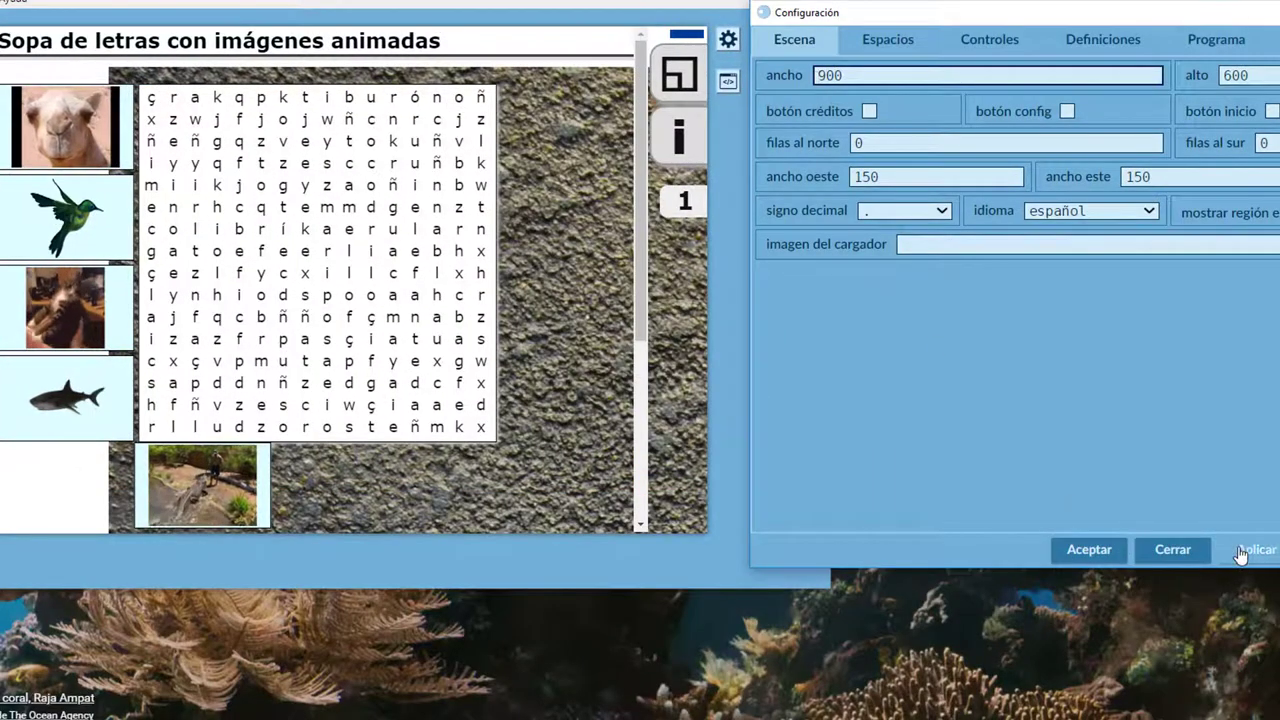
# Step: Set the scene size to 900 by 540 and its expansion mode to escalar, applying both changes
pyautogui.click(1250, 549)
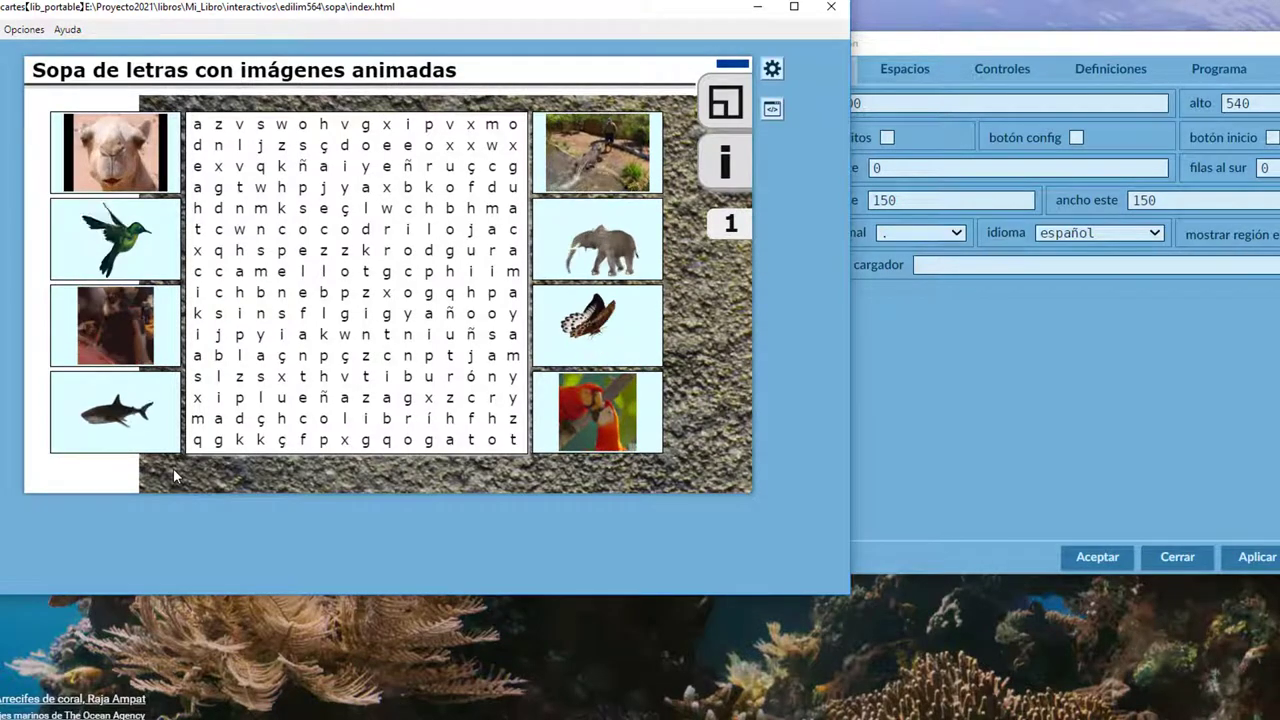
pyautogui.click(1015, 409)
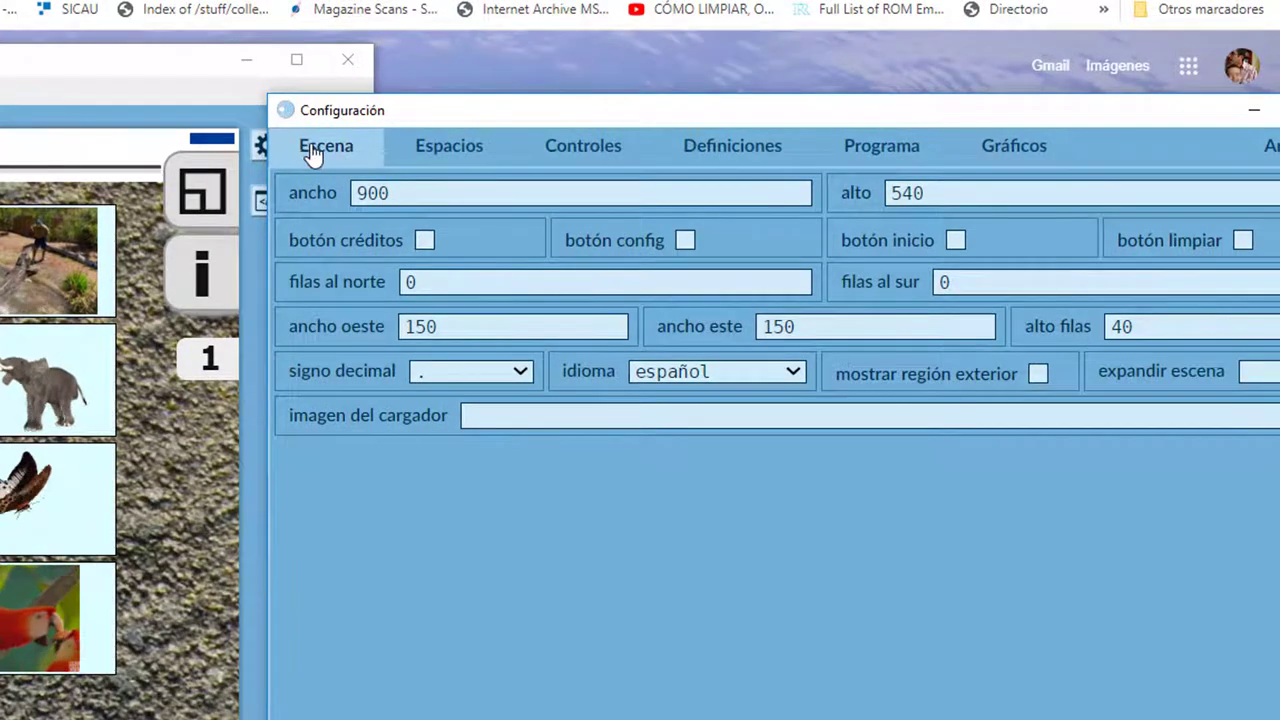
pyautogui.moveTo(618, 110); pyautogui.dragTo(462, 90)
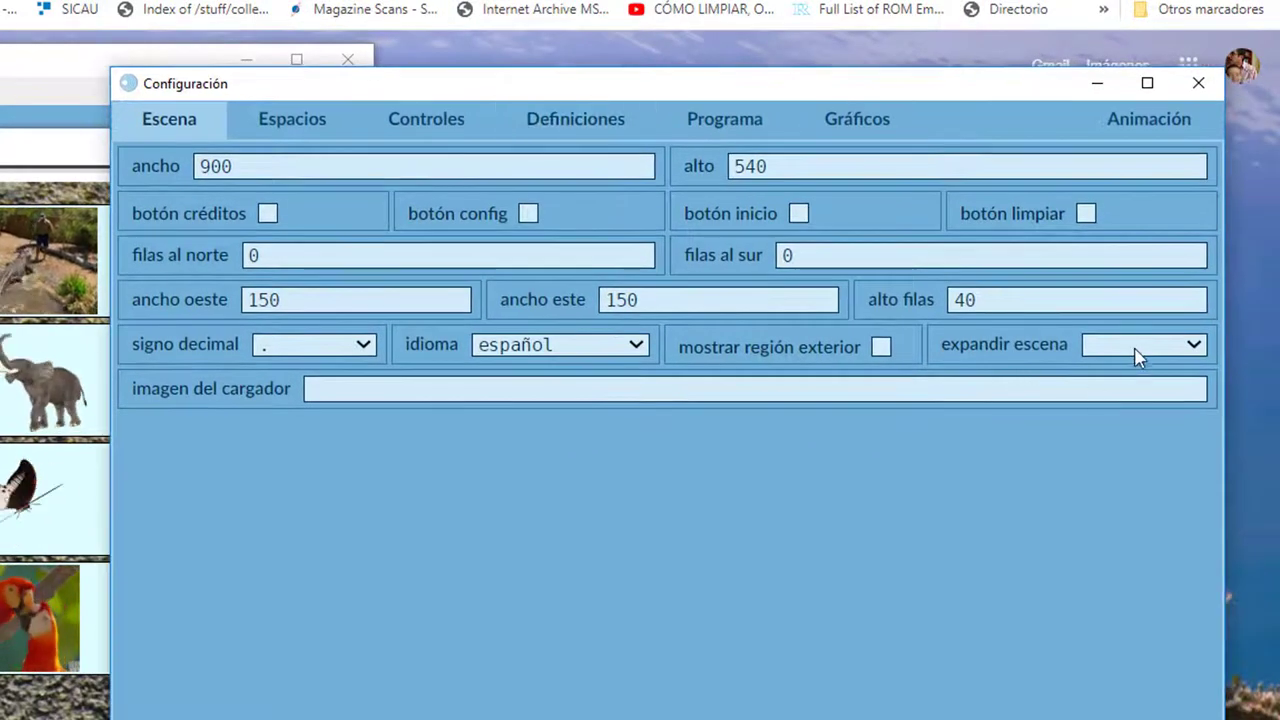
pyautogui.click(1134, 348)
pyautogui.click(1121, 415)
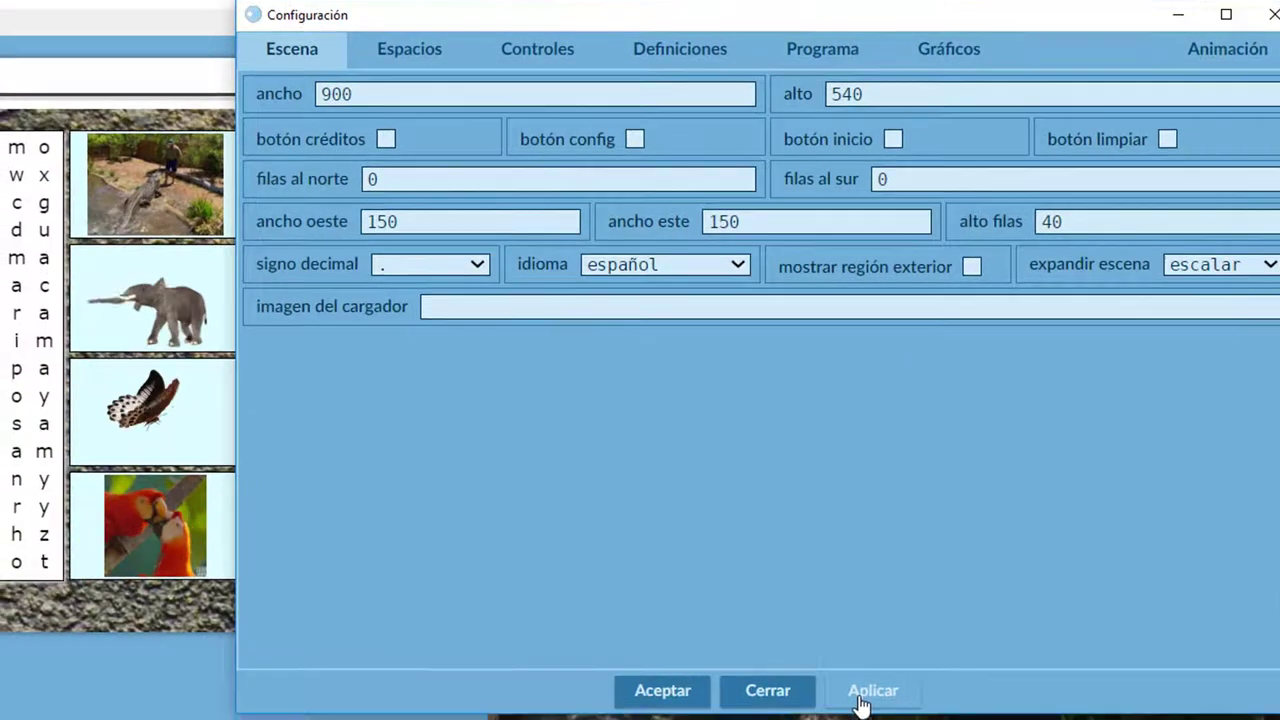
pyautogui.click(860, 691)
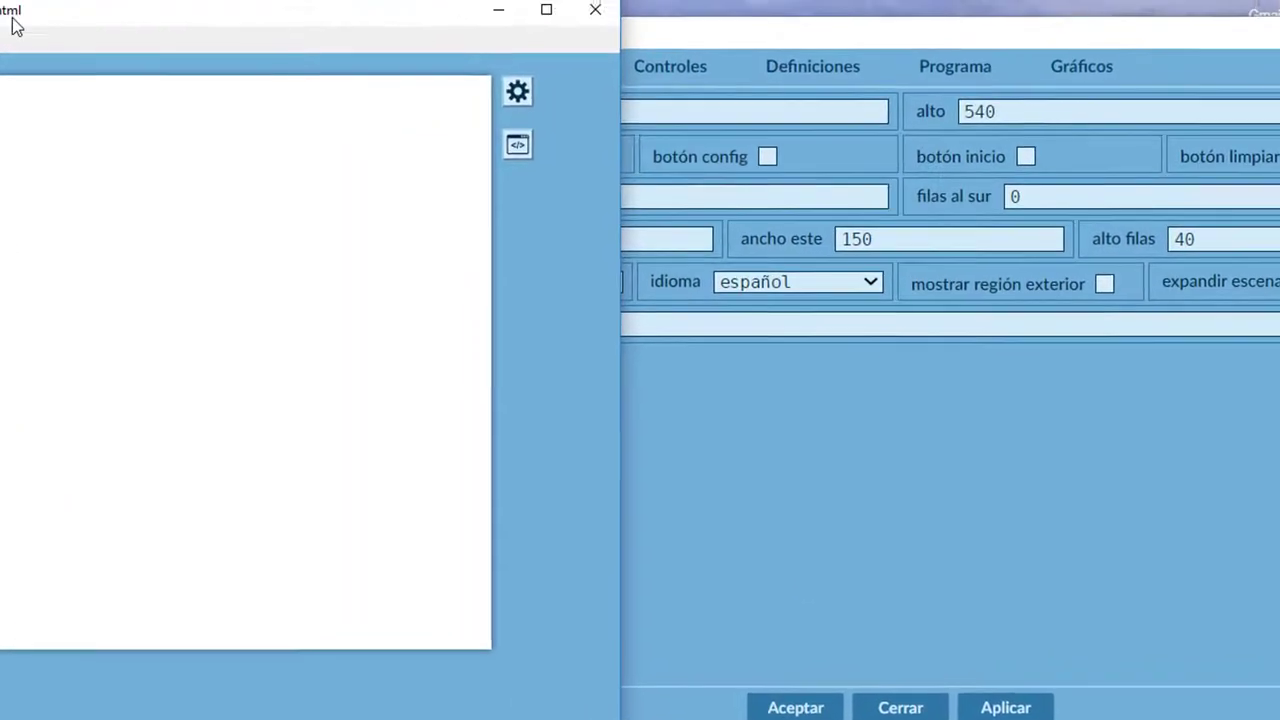
# Step: Save the changes to the index.html scene
pyautogui.click(606, 63)
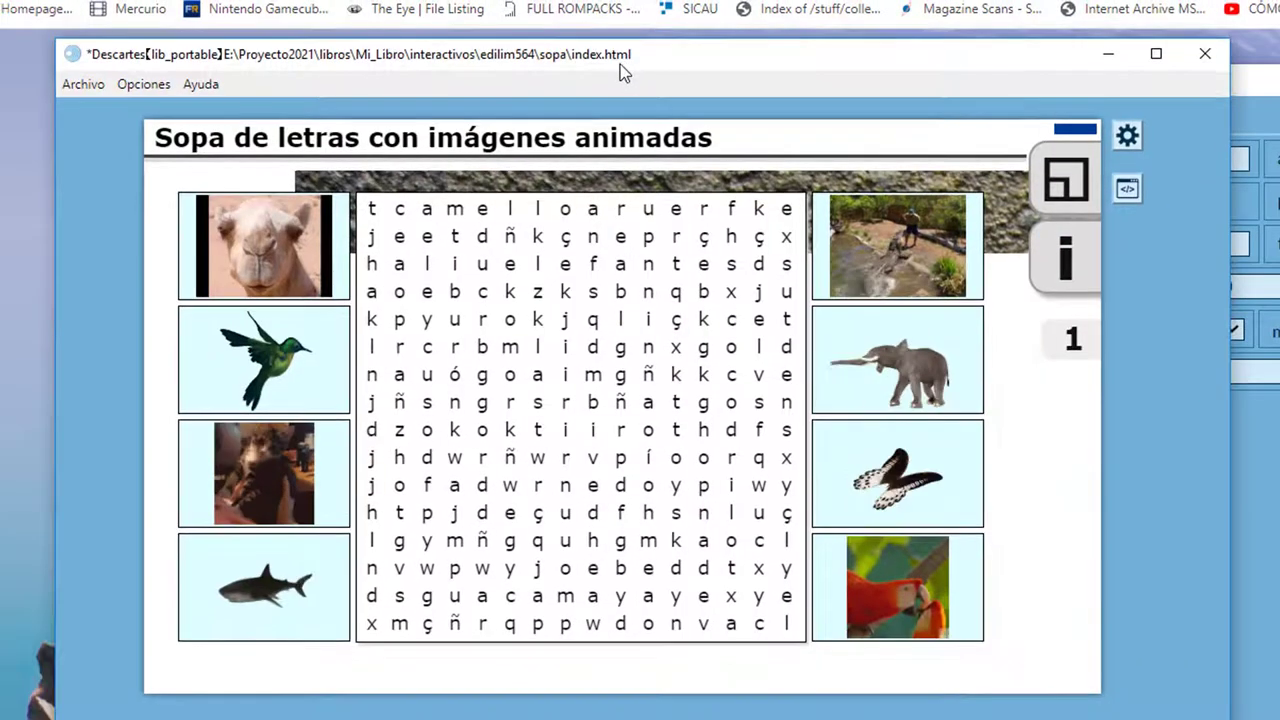
pyautogui.click(80, 88)
pyautogui.click(105, 237)
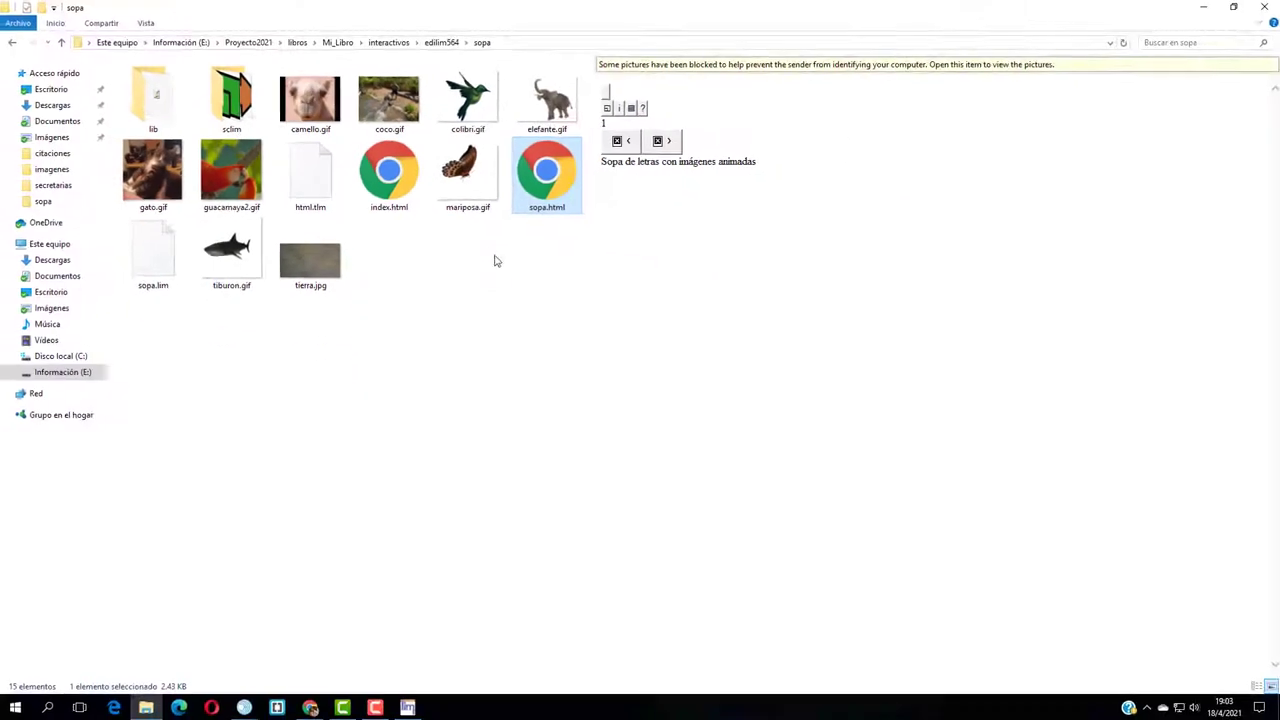
# Step: Open index.html from the sopa folder in the browser and test the word search by marking "tiburón" in the first row
pyautogui.doubleClick(389, 190)
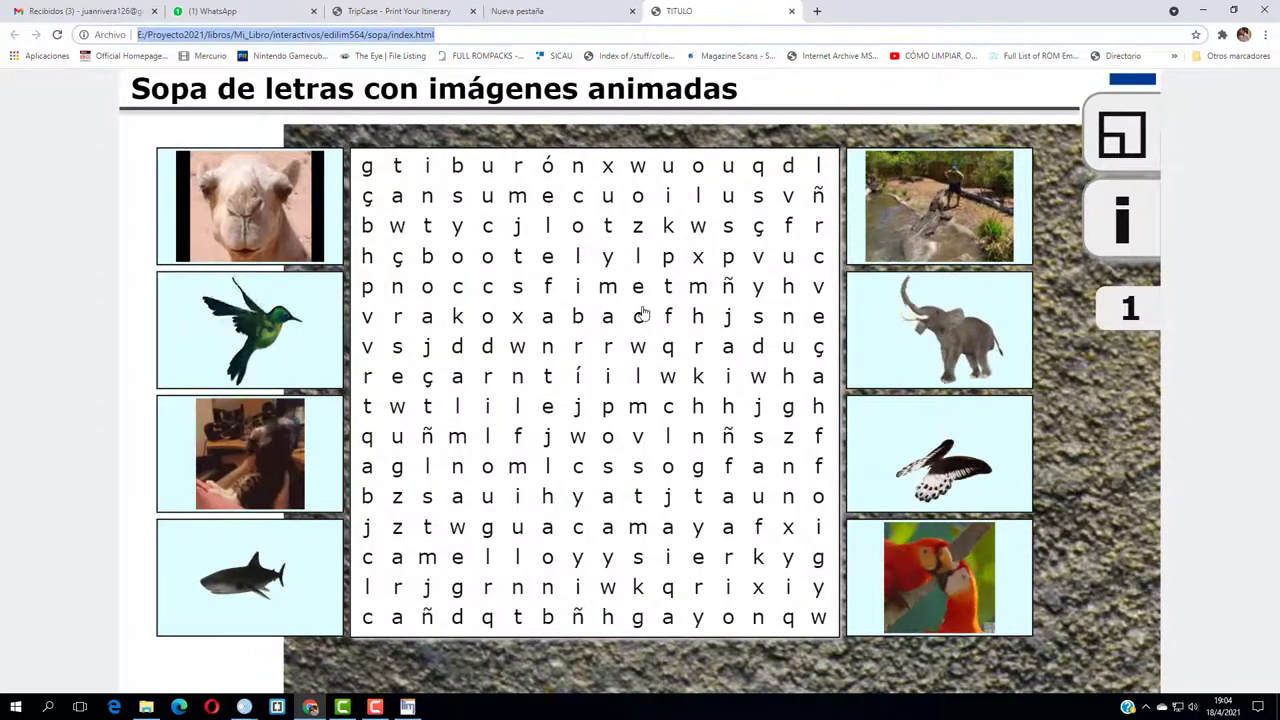
pyautogui.click(397, 166)
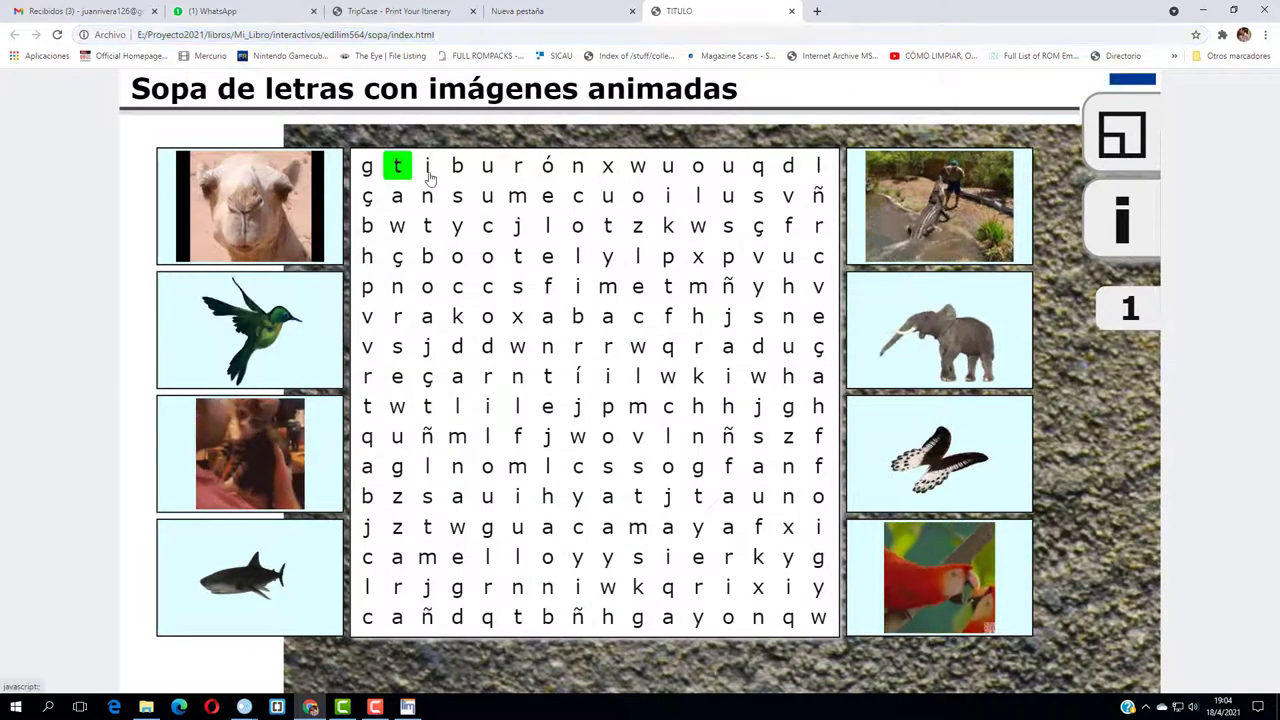
pyautogui.click(577, 175)
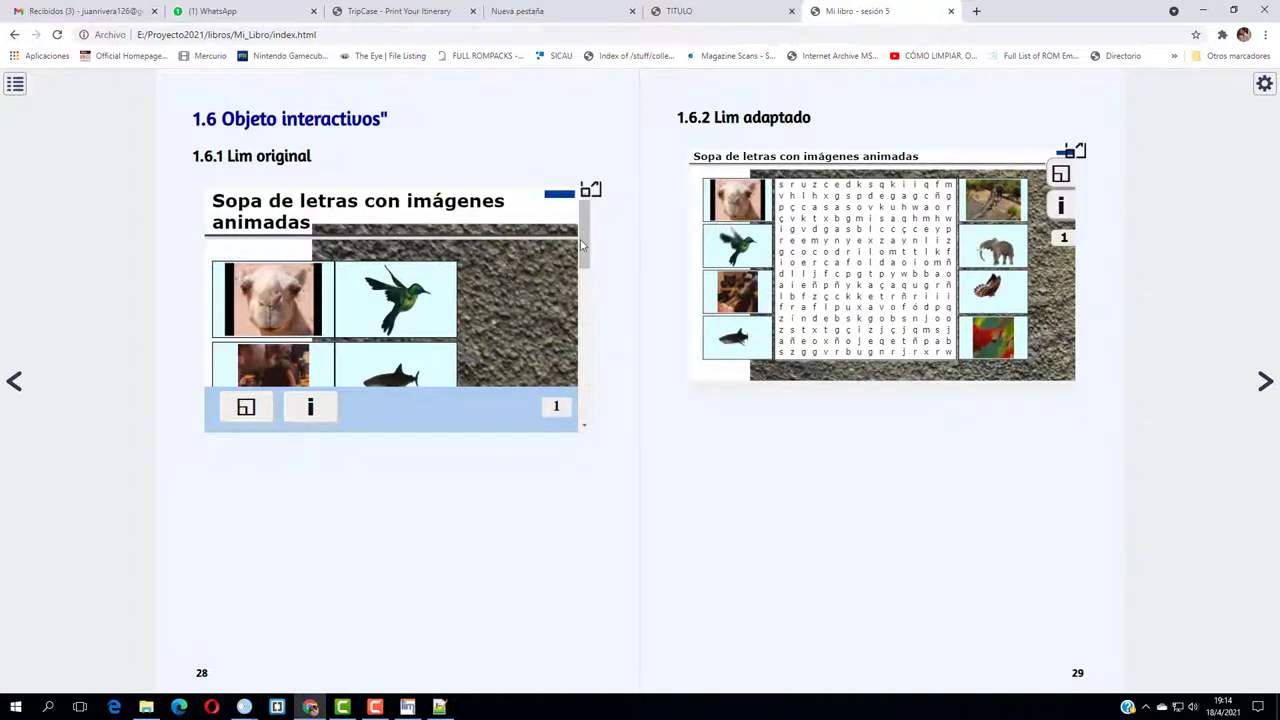
# Step: Examine the "Lim original" object in Mi_Libro, both in a maximized separate window, closed after viewing, and embedded on the page
pyautogui.moveTo(583, 260); pyautogui.dragTo(583, 230)
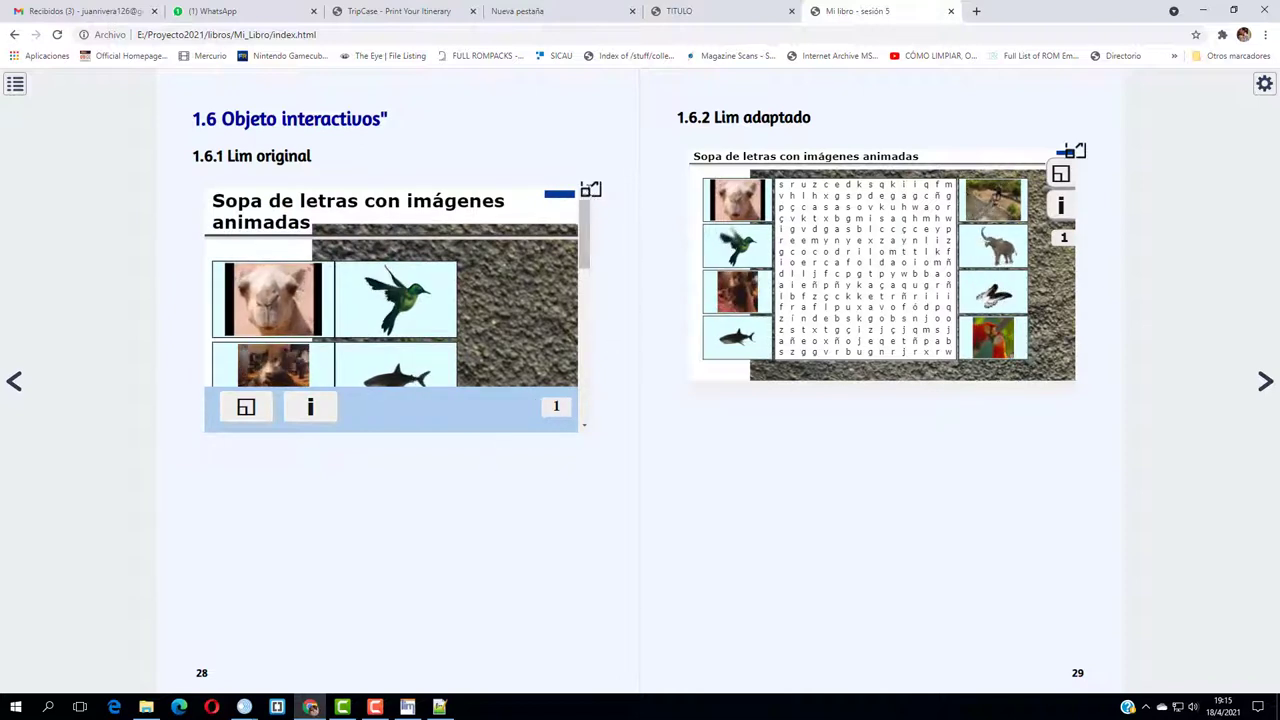
pyautogui.click(590, 189)
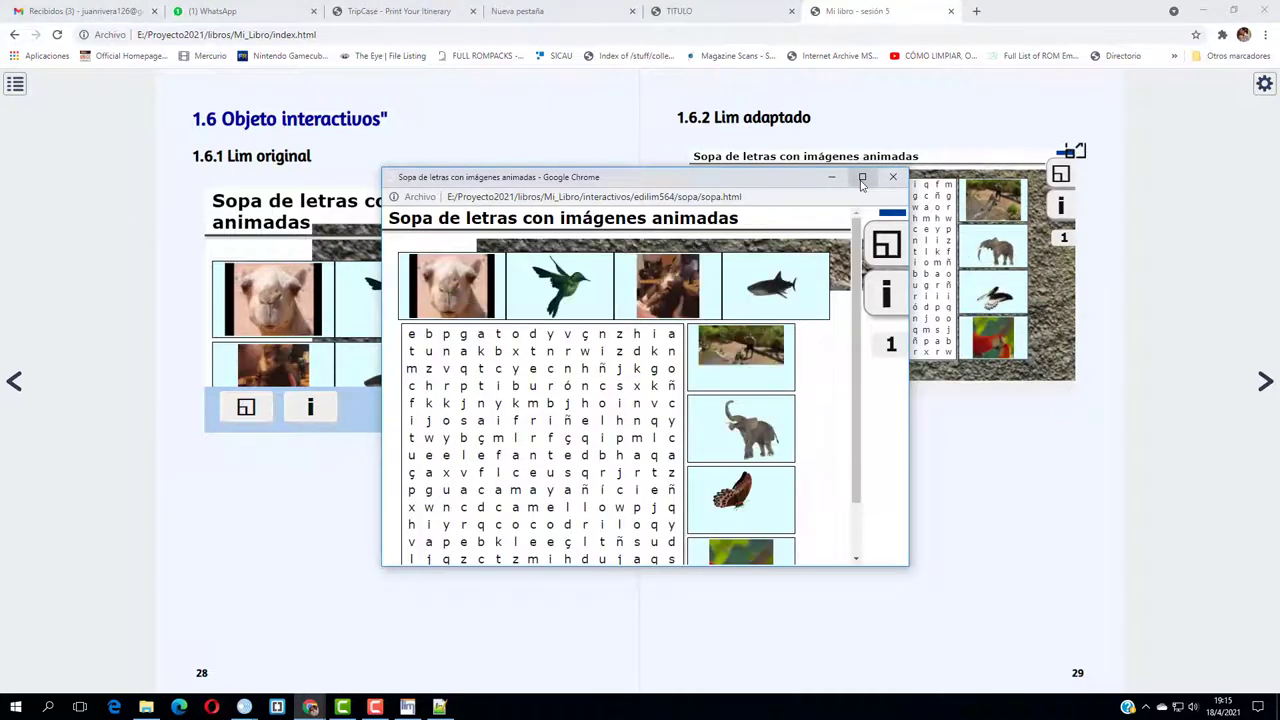
pyautogui.click(862, 182)
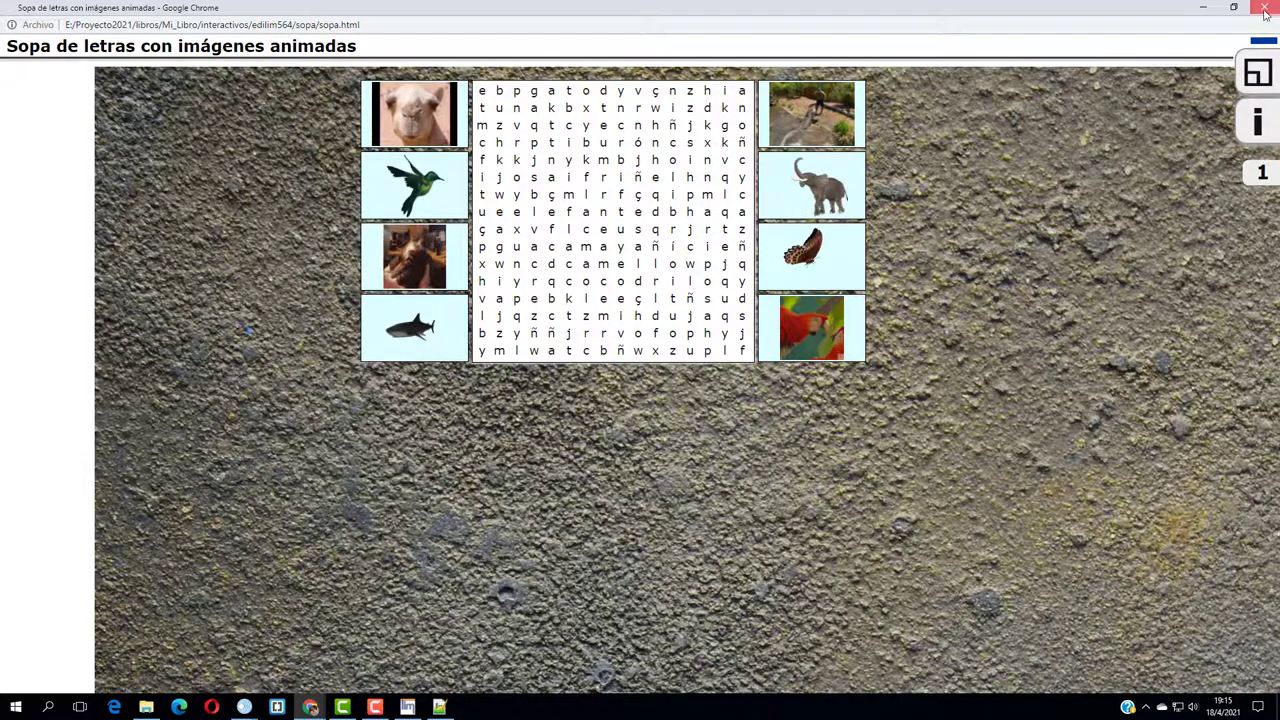
pyautogui.click(1264, 7)
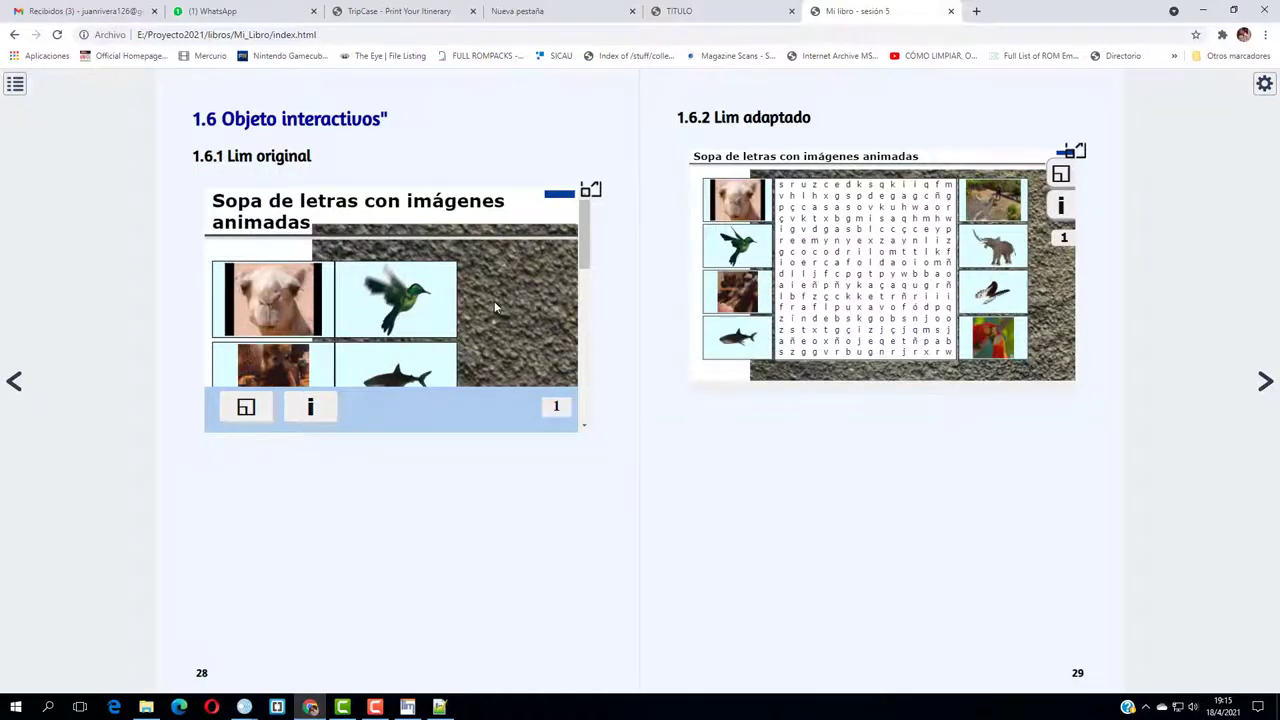
pyautogui.scroll(-5, 494, 301)
pyautogui.scroll(6, 495, 301)
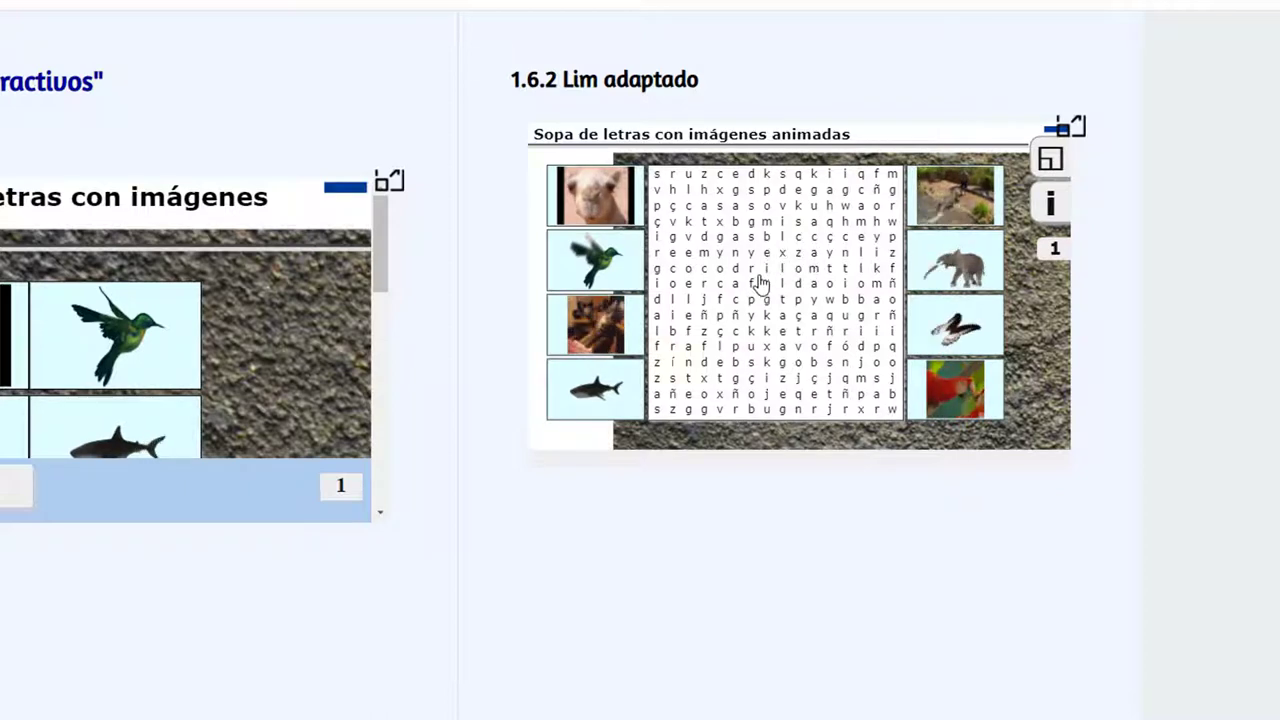
# Step: Test the "Lim adaptado" word search on page 29 by marking the word "cocodrilo"
pyautogui.click(672, 269)
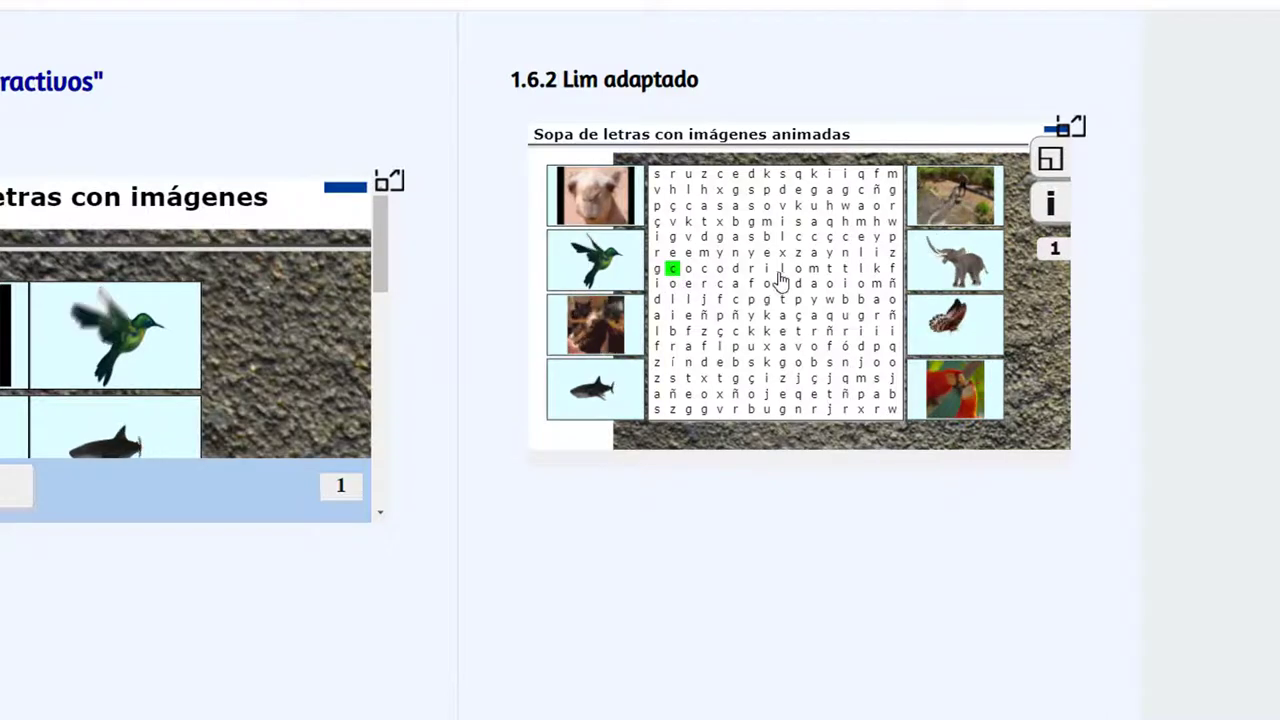
pyautogui.click(798, 270)
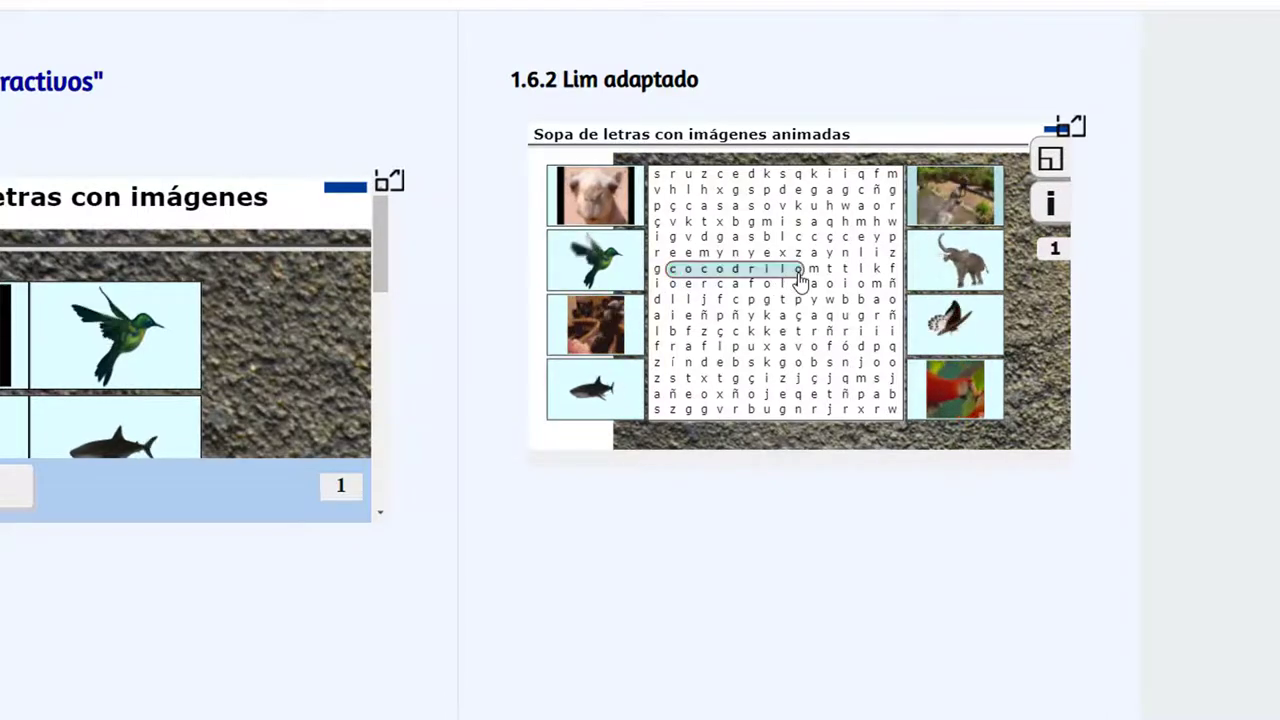